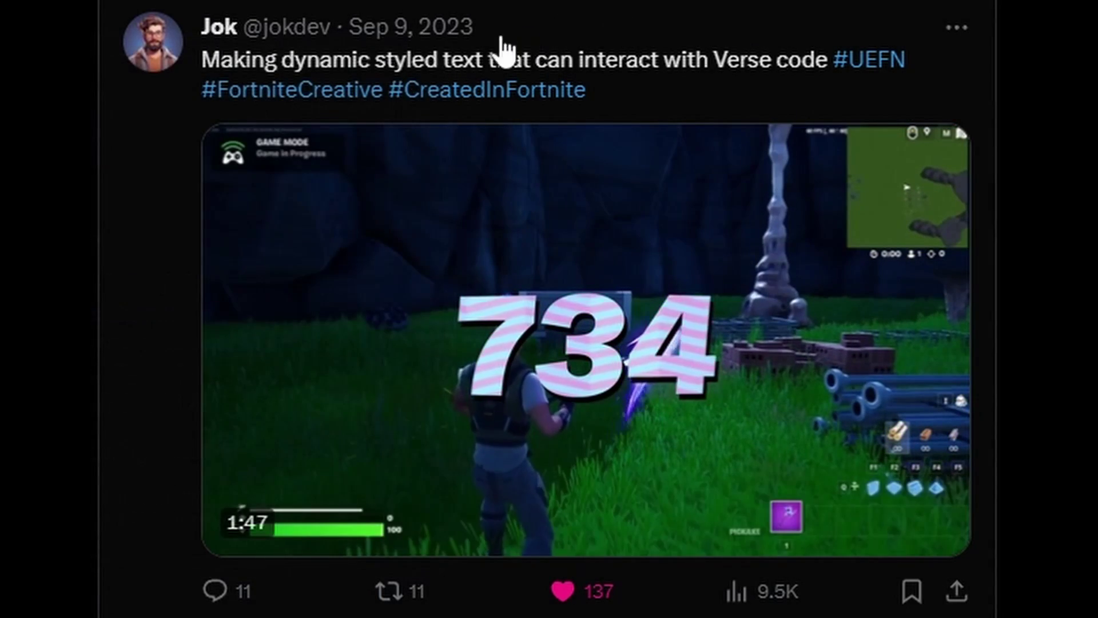
# Open the X profile of the author of the dynamic styled text tweet
pyautogui.moveTo(379, 43)
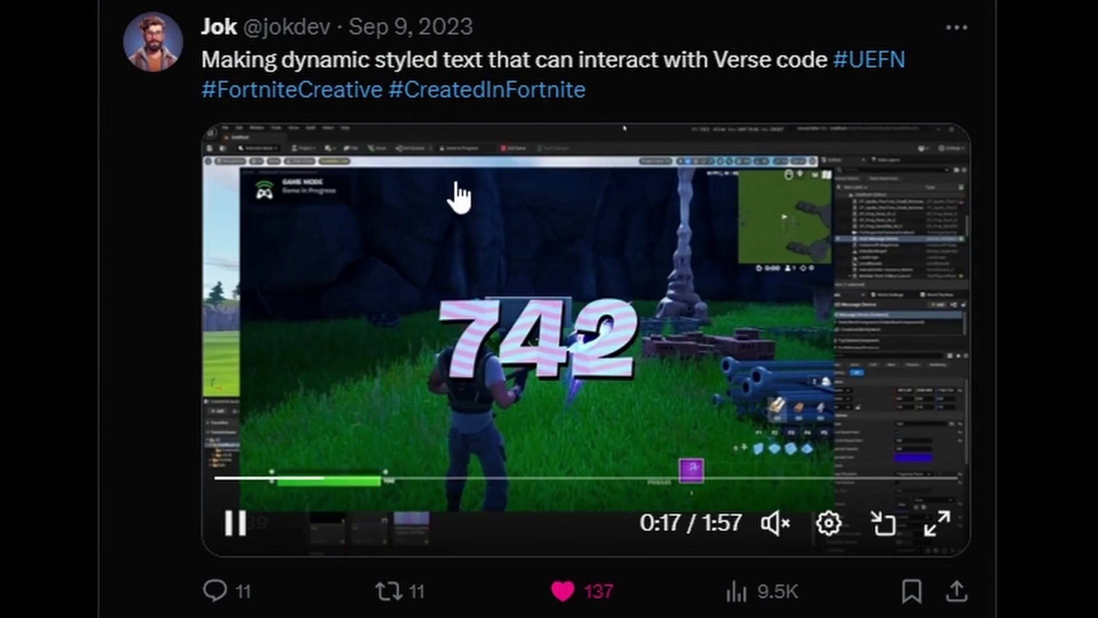
pyautogui.click(216, 29)
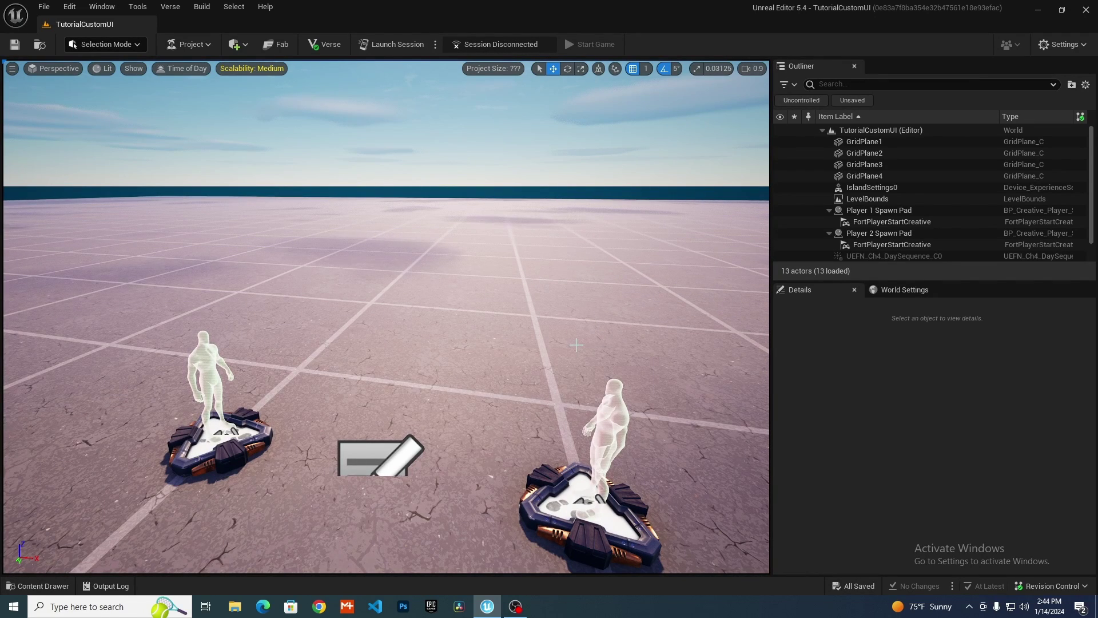
# Drag a HUD Message Device from Fortnite > Devices into the level
pyautogui.hotkey('ctrl', 'space')
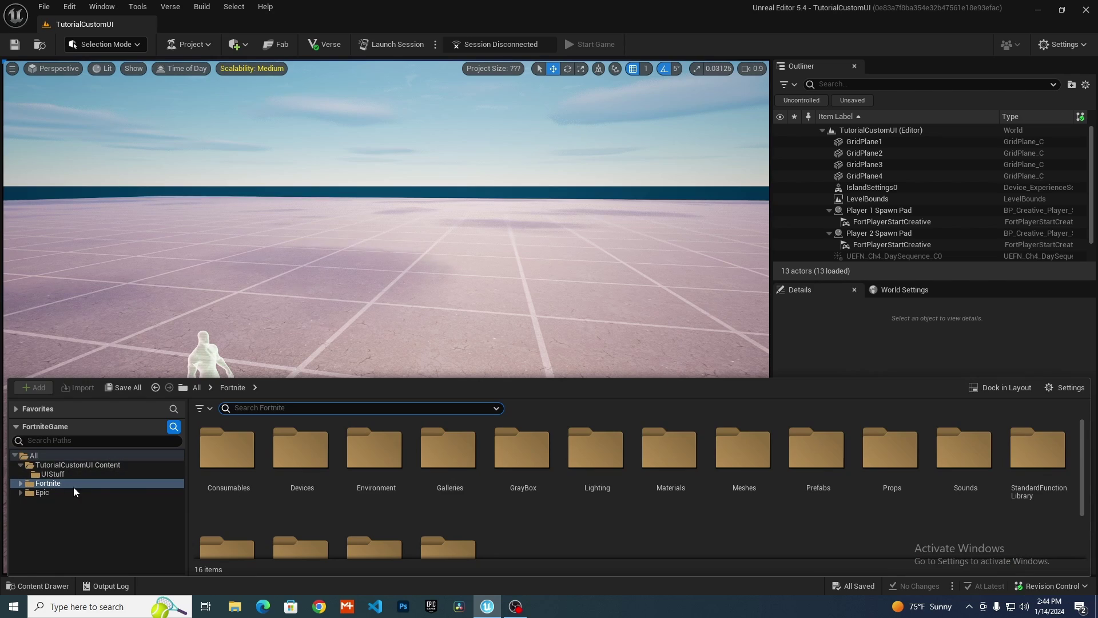
pyautogui.doubleClick(302, 449)
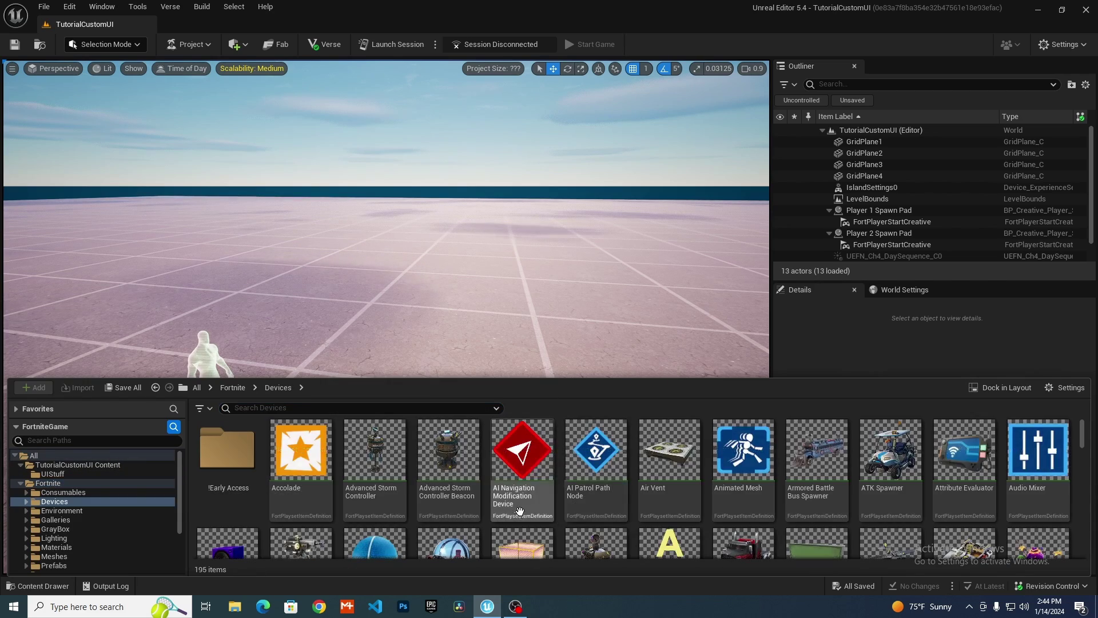
pyautogui.scroll(-10, 519, 511)
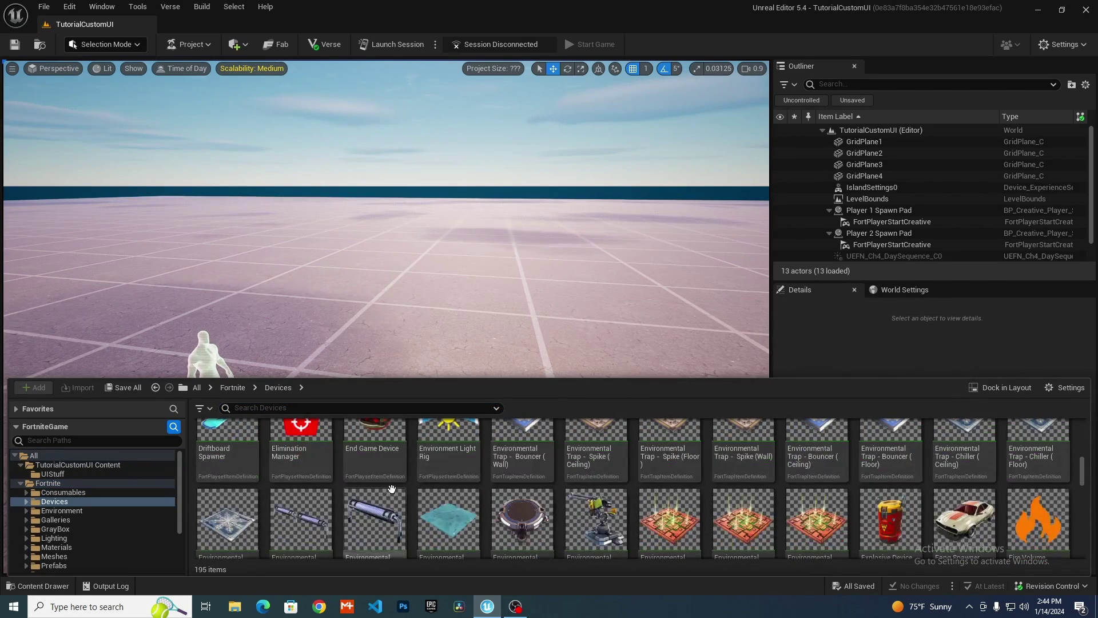
pyautogui.scroll(-1, 715, 486)
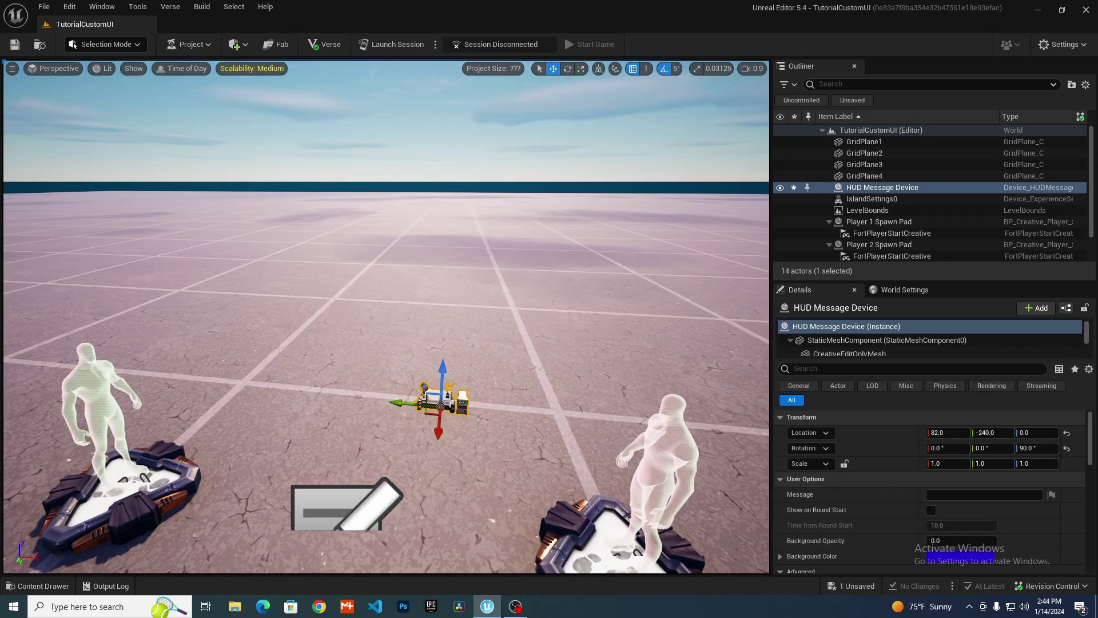
pyautogui.press('Escape')
pyautogui.moveTo(386, 316); pyautogui.dragTo(394, 301, button='right')
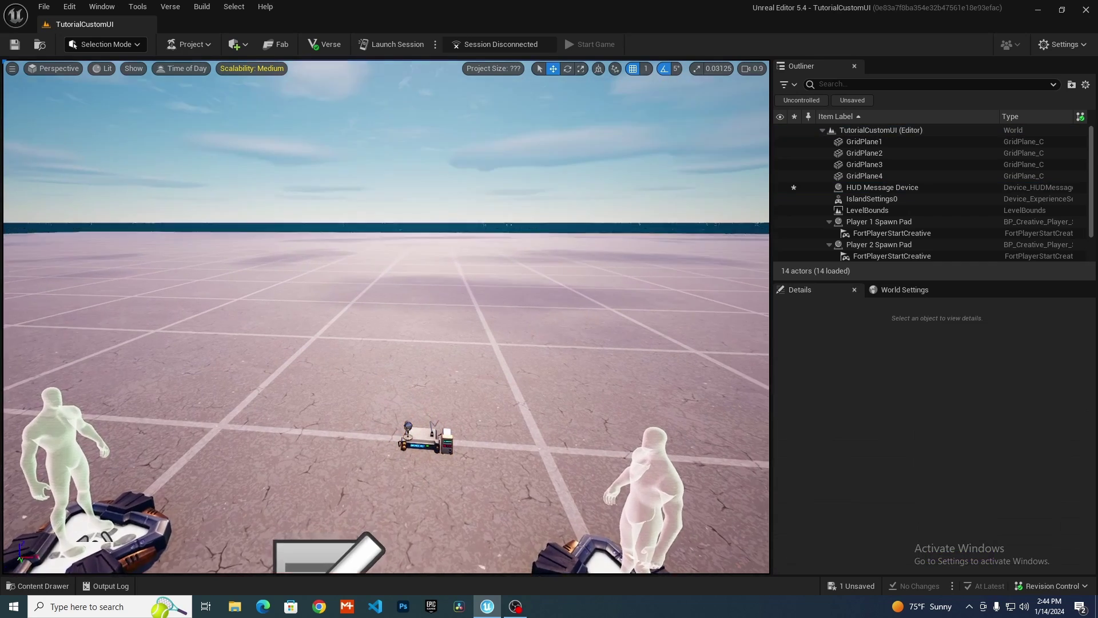
# Browse the content browser to the TutorialCustomUI Content folder
pyautogui.moveTo(478, 394); pyautogui.dragTo(483, 383, button='right')
pyautogui.press('w')
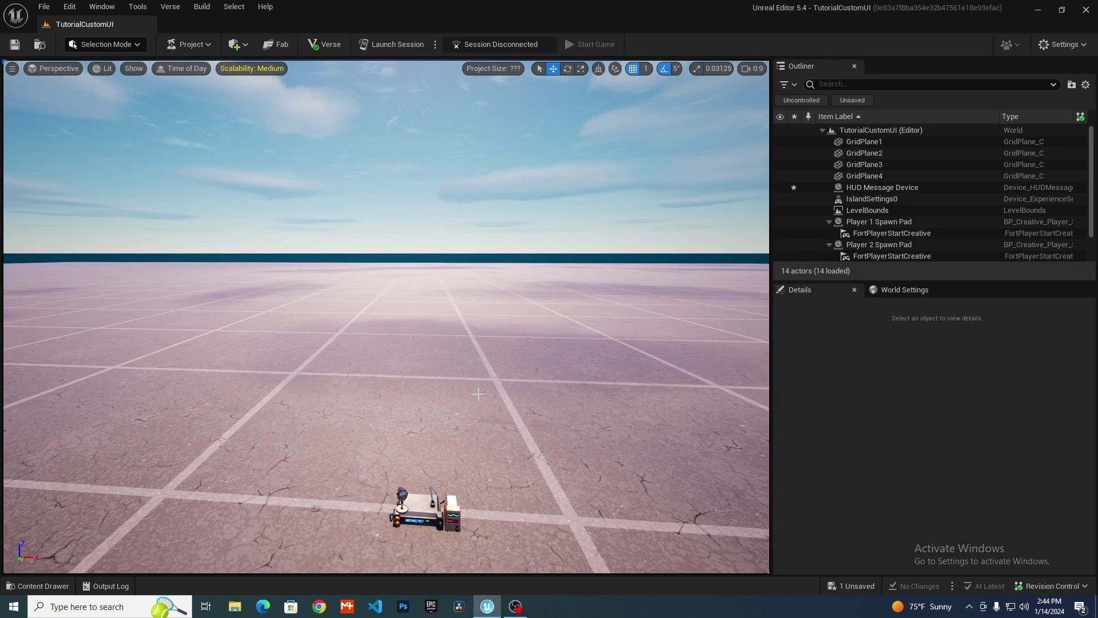
pyautogui.hotkey('ctrl', 'space')
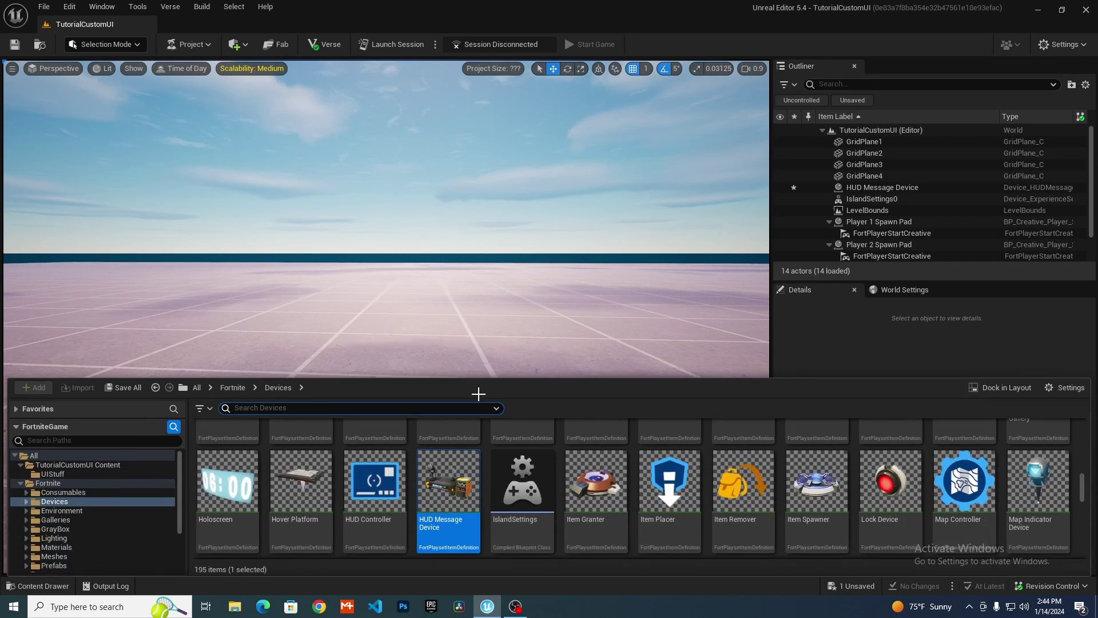
pyautogui.click(88, 465)
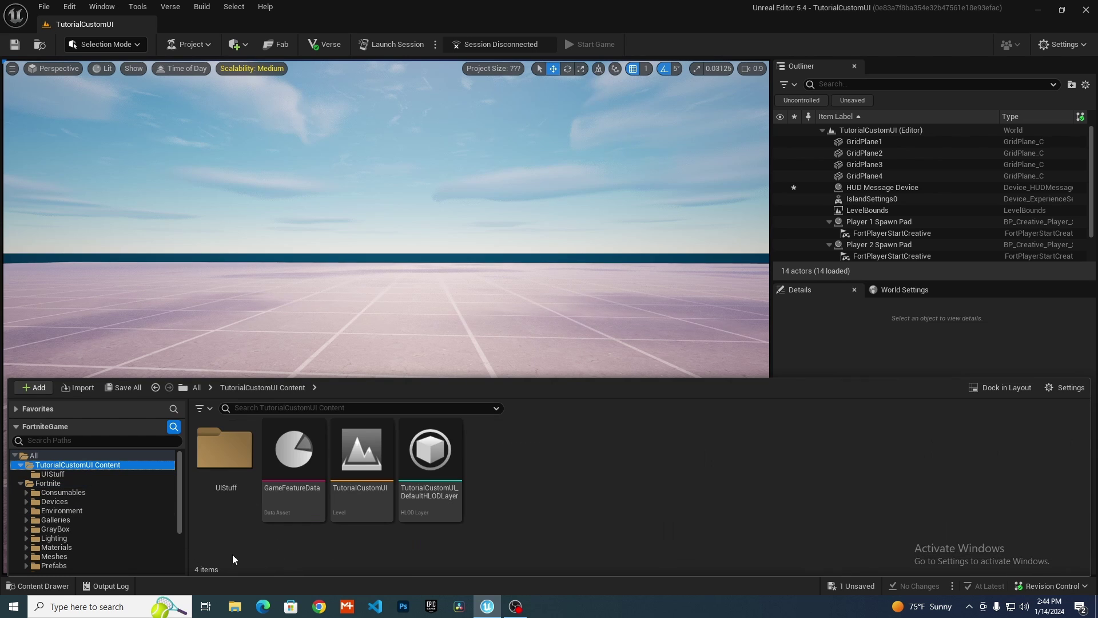
# In the UIStuff folder, create a new Widget Blueprint based on User Widget
pyautogui.doubleClick(231, 463)
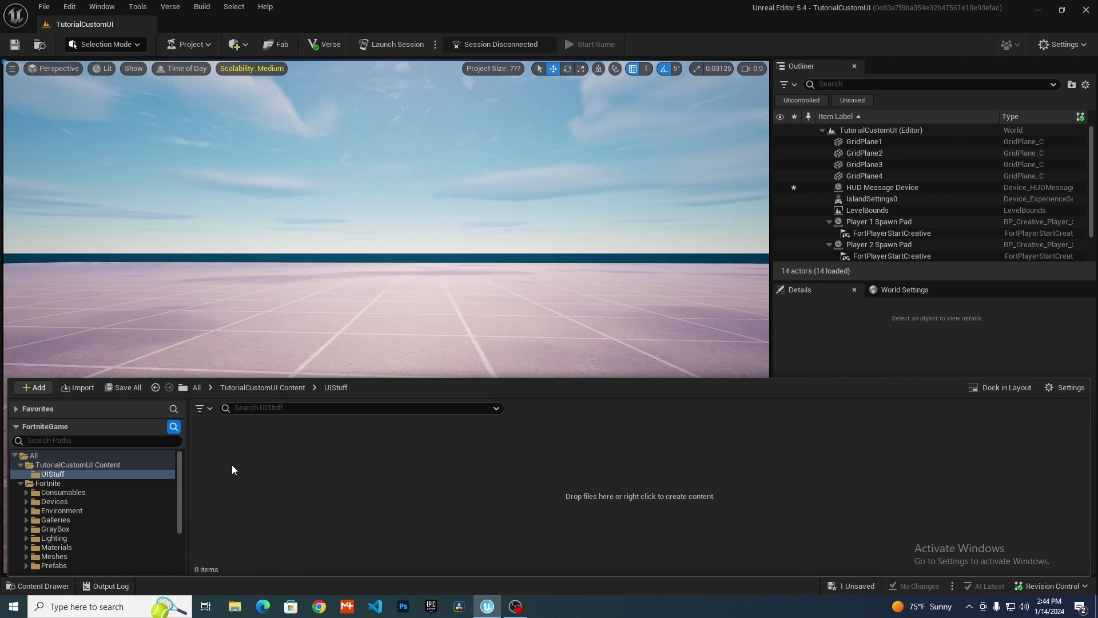
pyautogui.rightClick(289, 496)
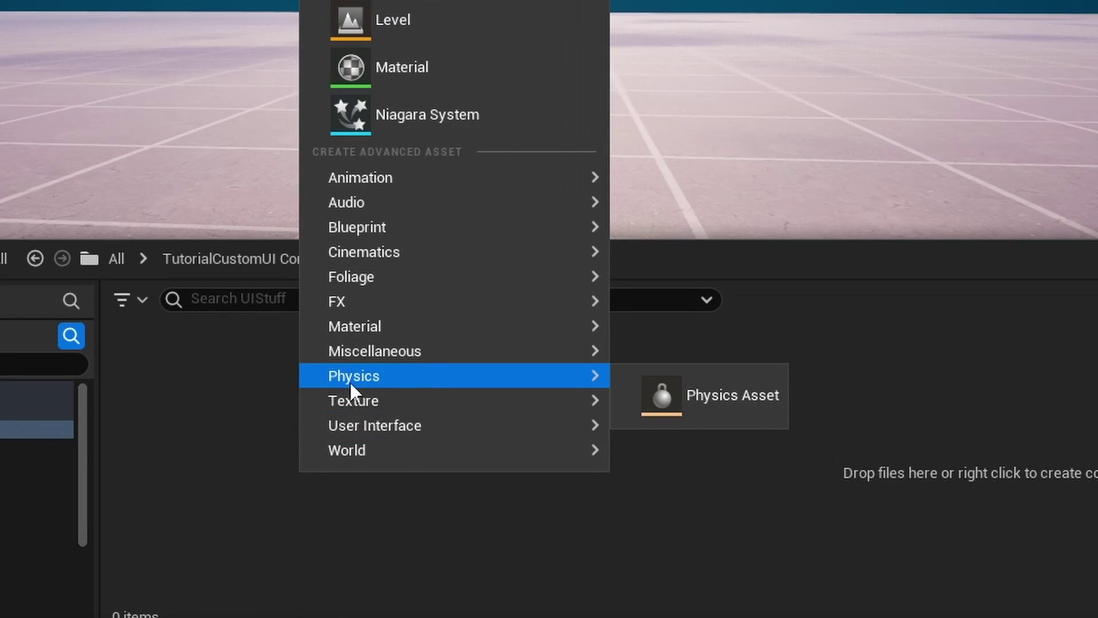
pyautogui.moveTo(336, 473)
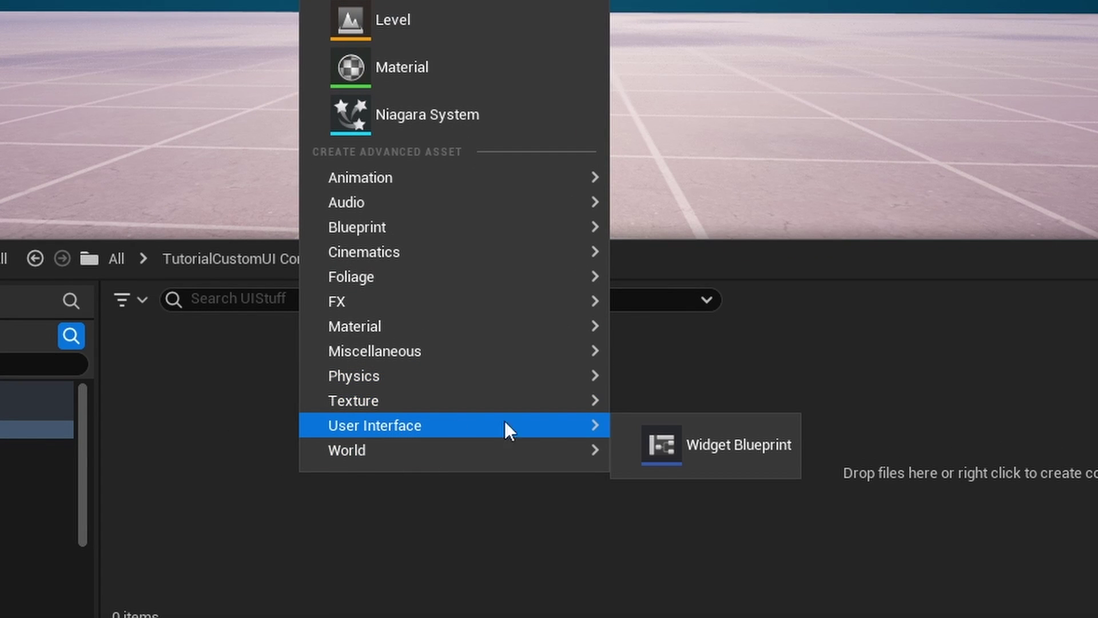
pyautogui.click(669, 447)
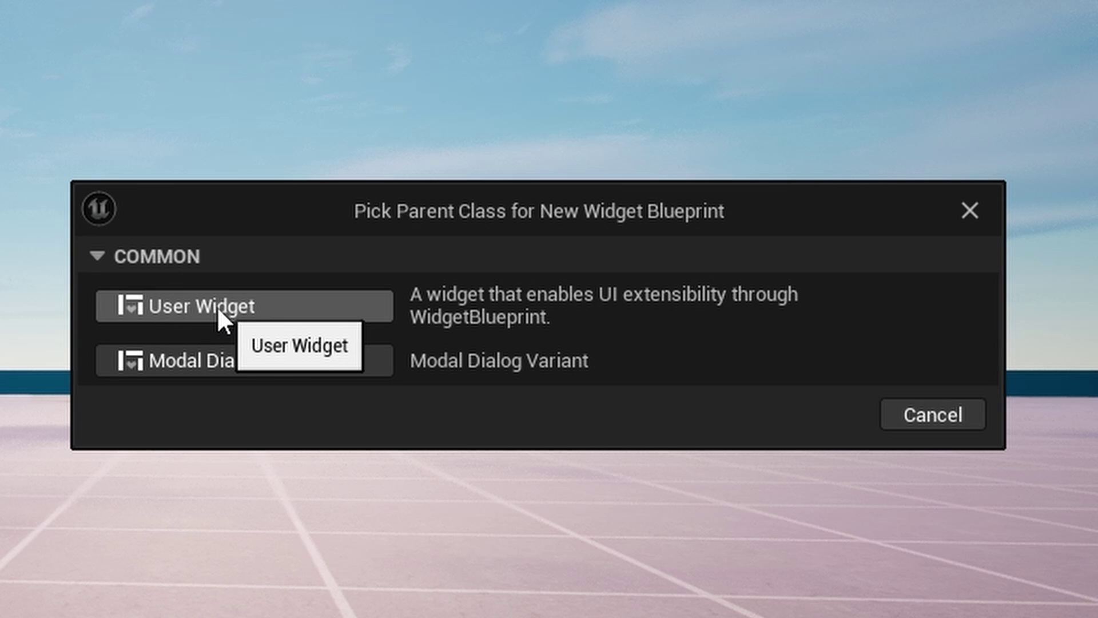
pyautogui.click(217, 306)
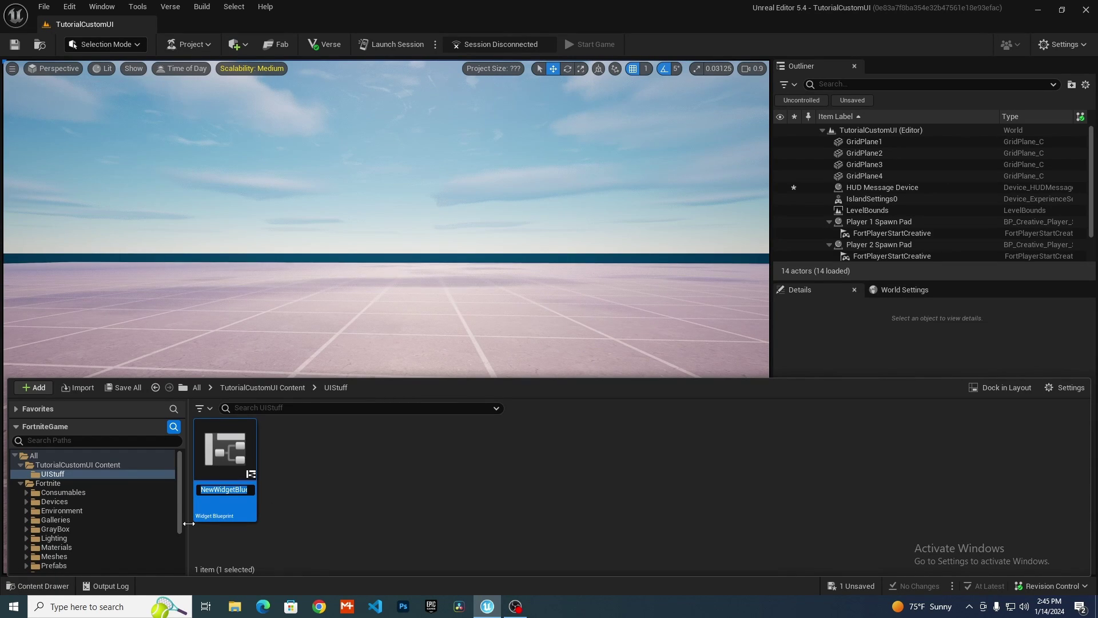
# Name the new widget UI_CustomText and open it in the widget designer
pyautogui.write('UI_Cusdty')
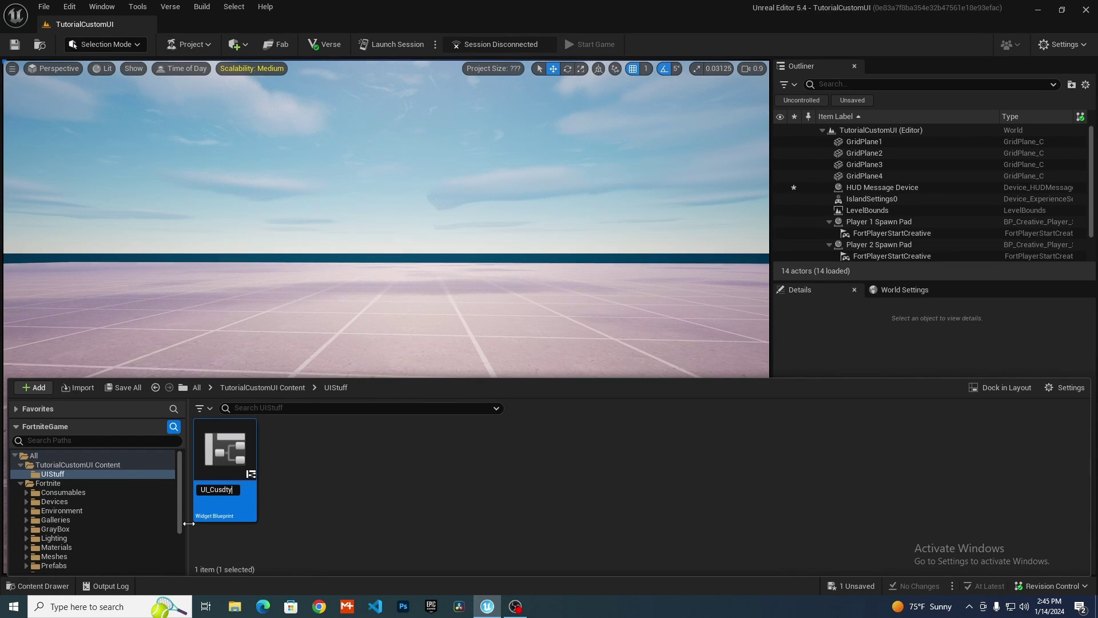
pyautogui.press('BackSpace')
pyautogui.press('BackSpace')
pyautogui.press('BackSpace')
pyautogui.write('tomText')
pyautogui.press('Return')
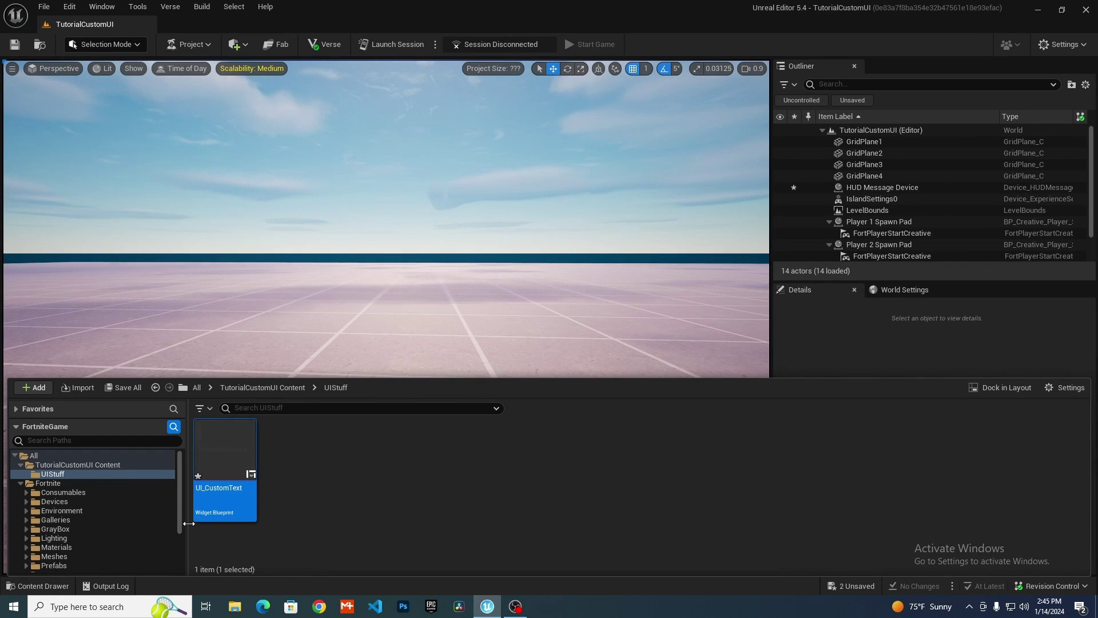
pyautogui.doubleClick(217, 453)
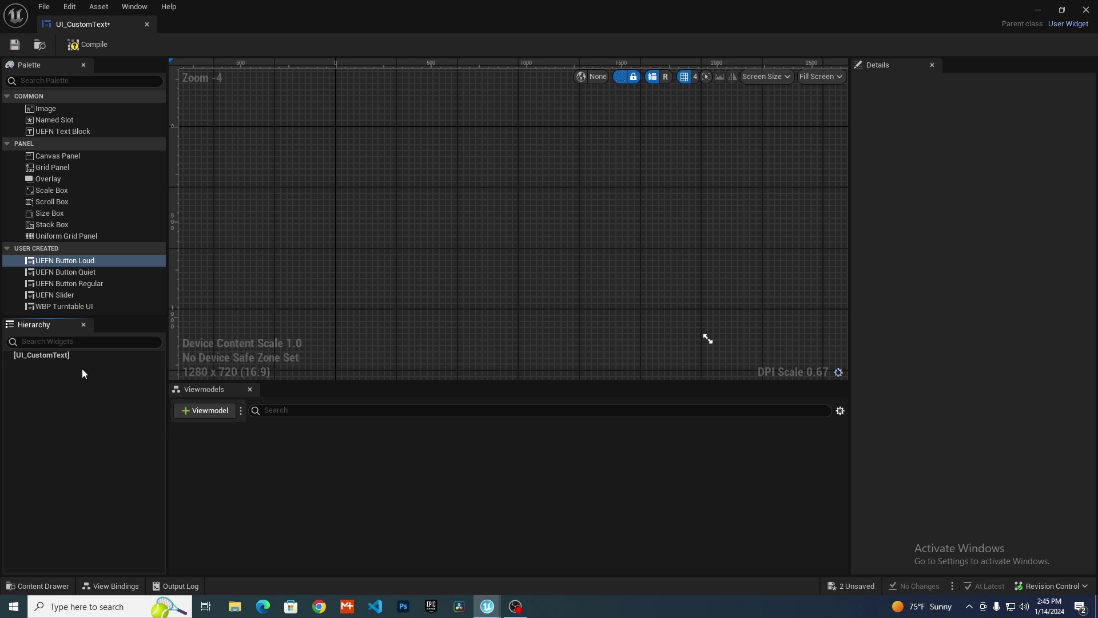
# Add a Canvas Panel from the Palette as the widget's root
pyautogui.click(57, 158)
pyautogui.moveTo(57, 162); pyautogui.dragTo(423, 204)
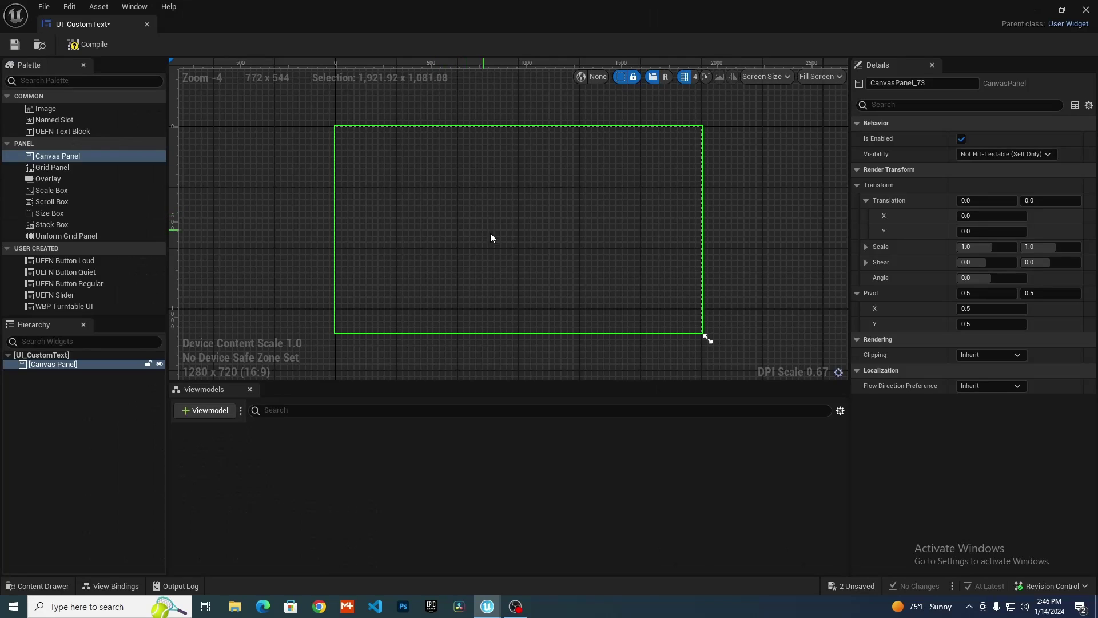
pyautogui.scroll(1, 623, 275)
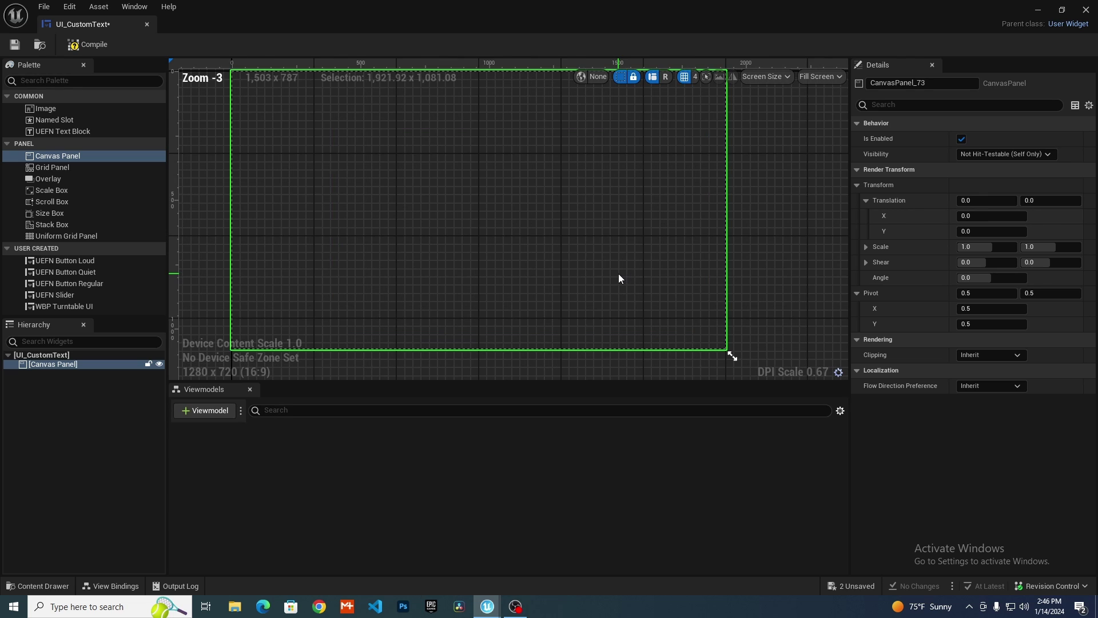
pyautogui.scroll(-1, 618, 275)
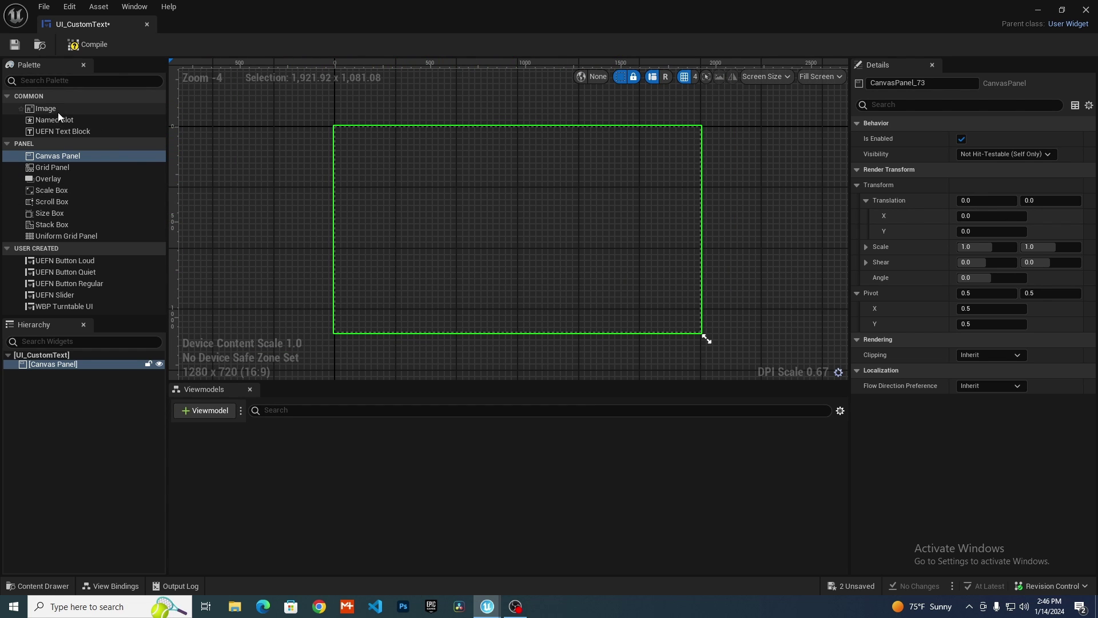
# Test-add an Image and a UEFN Text Block on the canvas, then delete both
pyautogui.moveTo(50, 110); pyautogui.dragTo(452, 240)
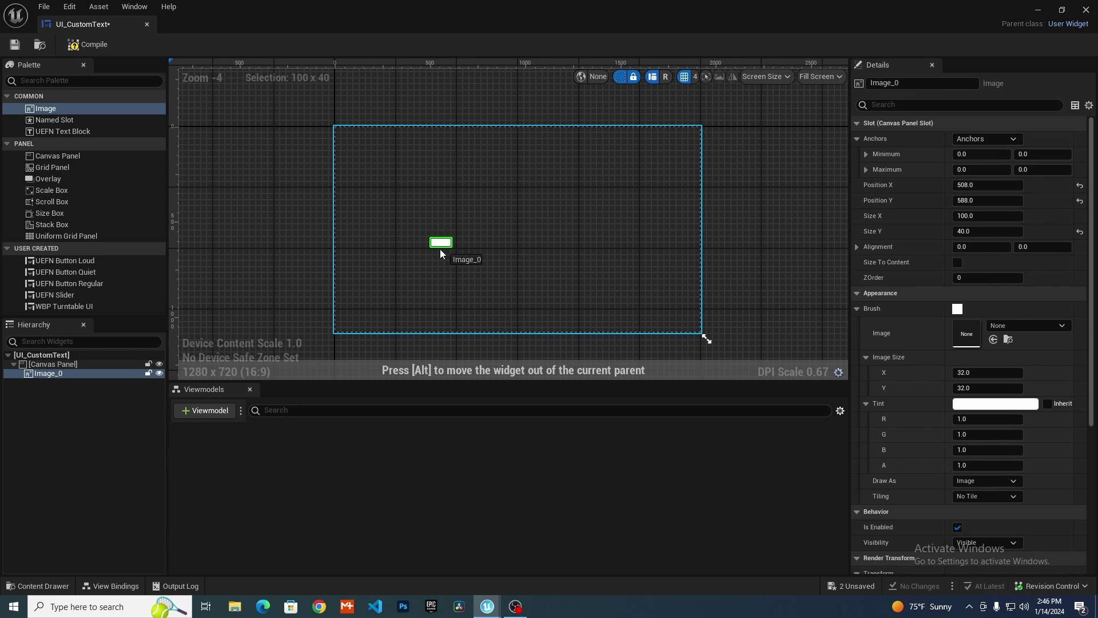
pyautogui.press('Delete')
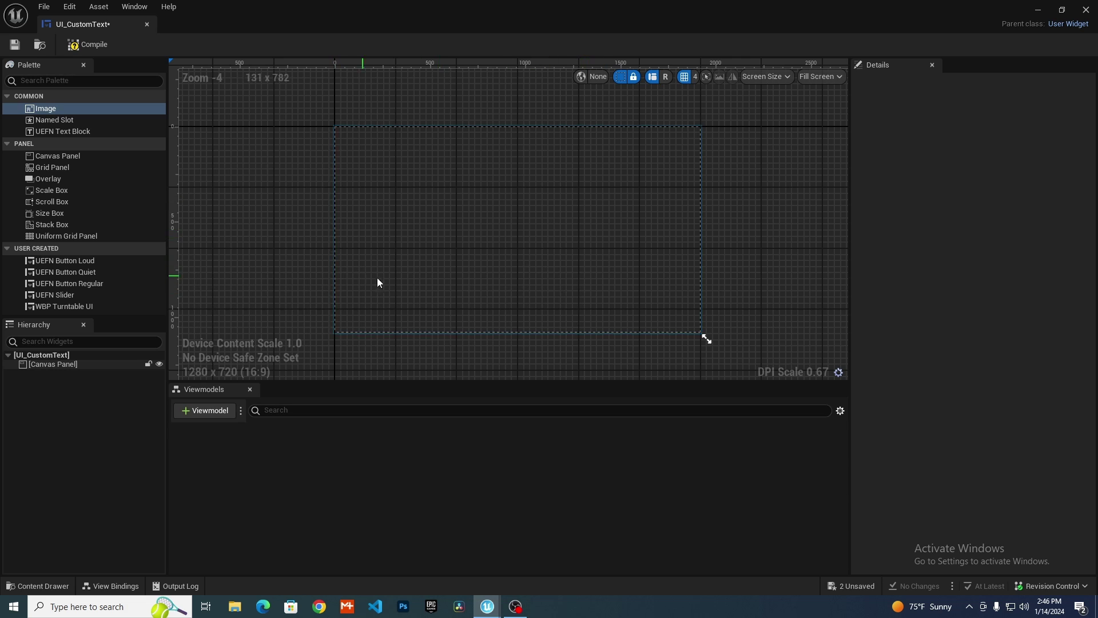
pyautogui.scroll(1, 518, 258)
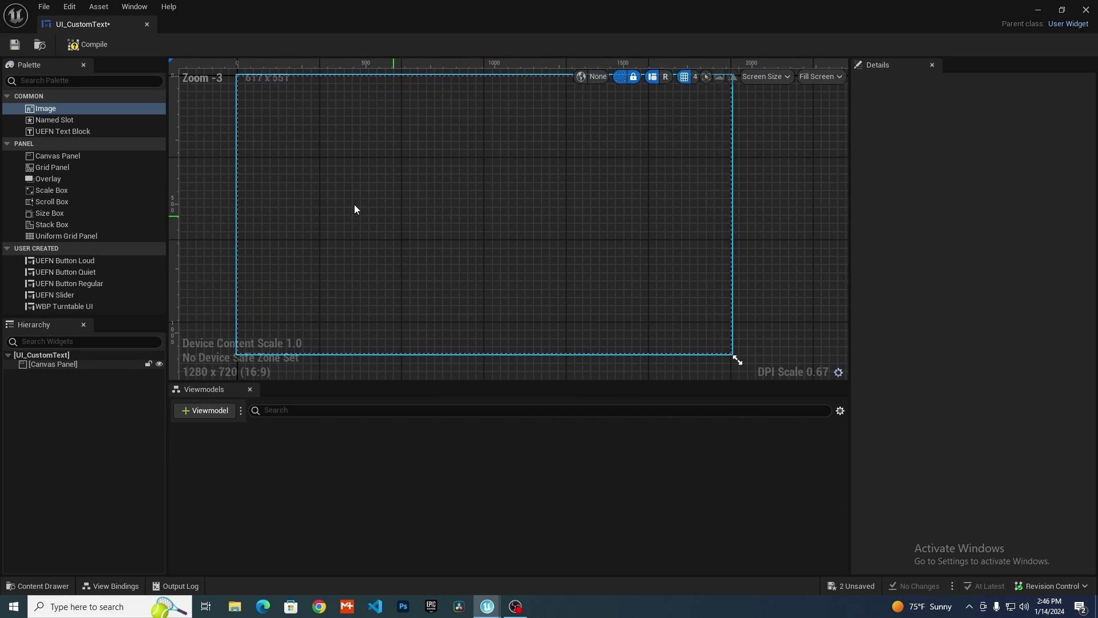
pyautogui.moveTo(78, 132); pyautogui.dragTo(452, 204)
pyautogui.scroll(-1, 478, 207)
pyautogui.moveTo(492, 241); pyautogui.dragTo(470, 248, button='right')
pyautogui.press('Delete')
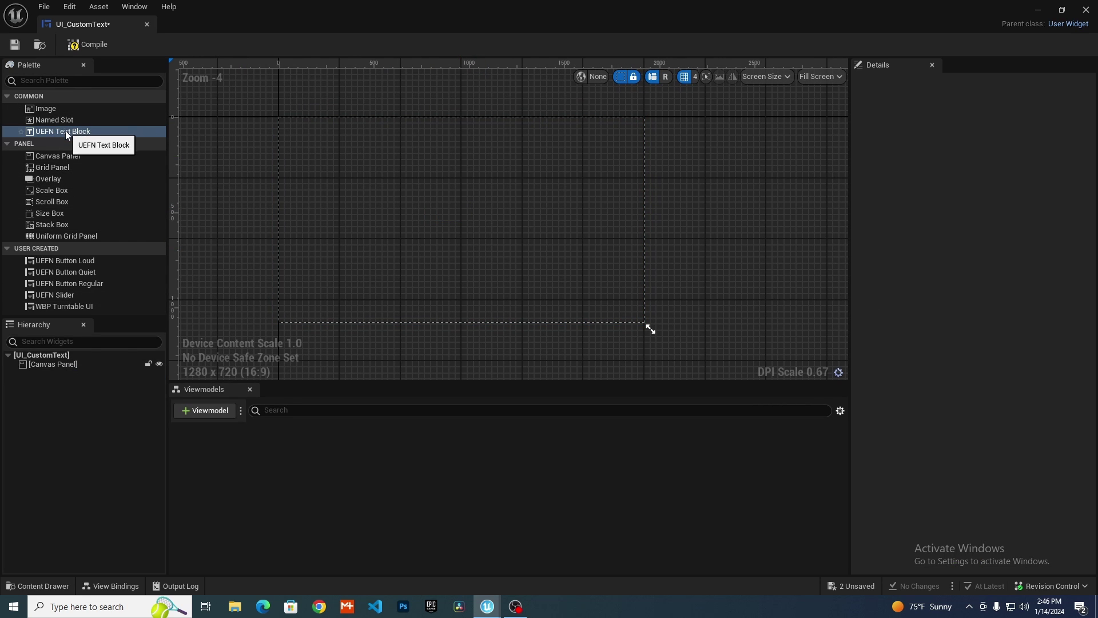
# Add a UEFN Text Block, set font size 88, and enable Size To Content
pyautogui.moveTo(64, 132); pyautogui.dragTo(488, 179)
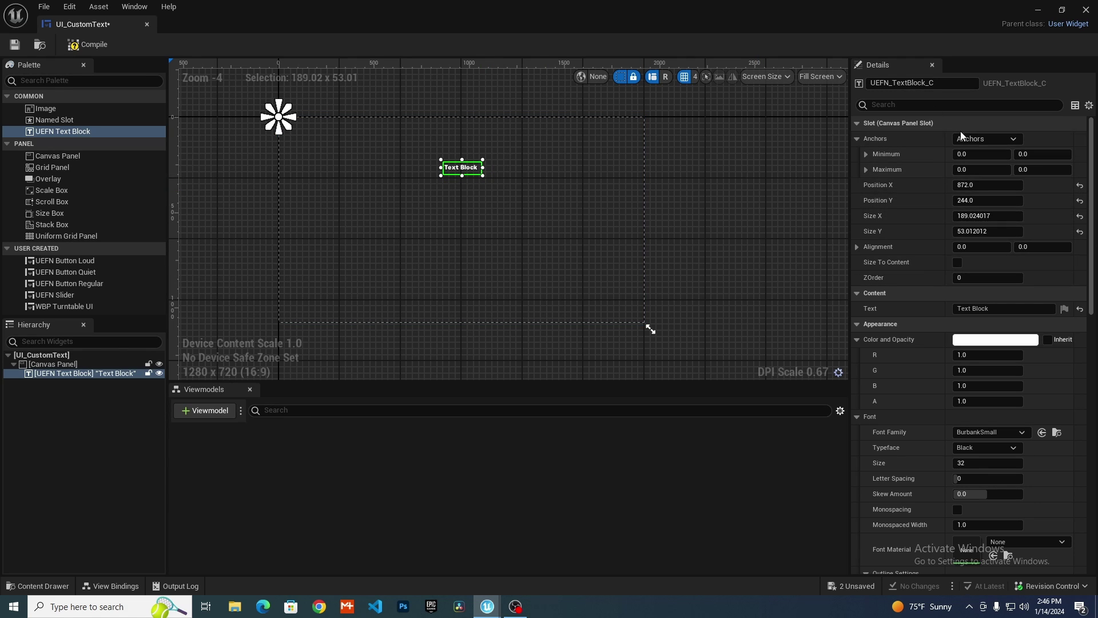
pyautogui.scroll(-2, 924, 268)
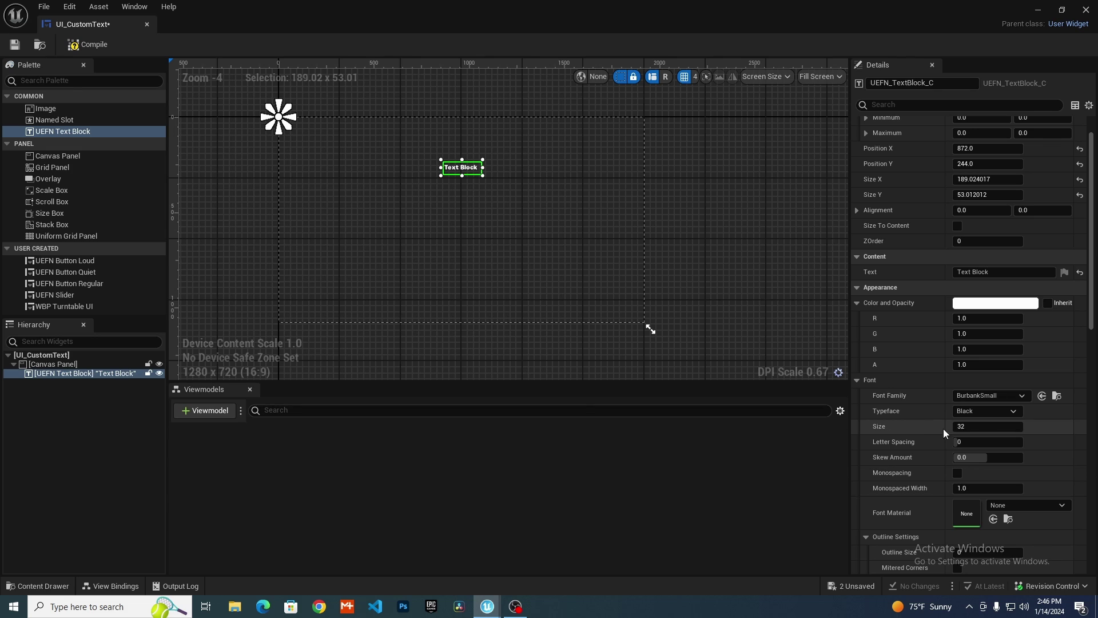
pyautogui.moveTo(974, 426); pyautogui.dragTo(996, 426)
pyautogui.click(957, 226)
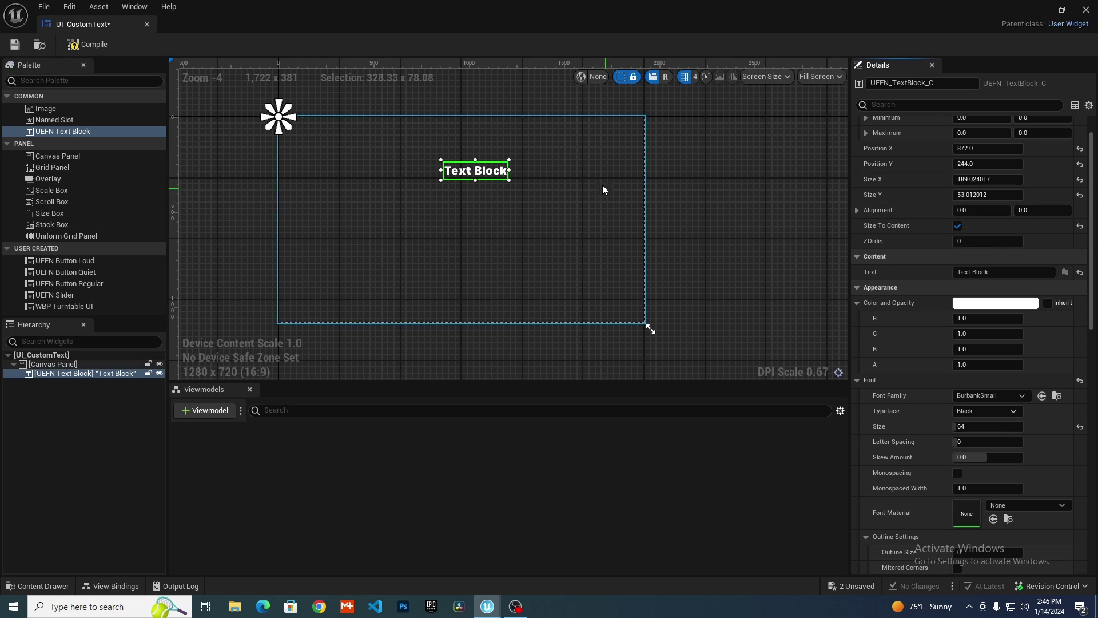
pyautogui.moveTo(962, 426); pyautogui.dragTo(989, 426)
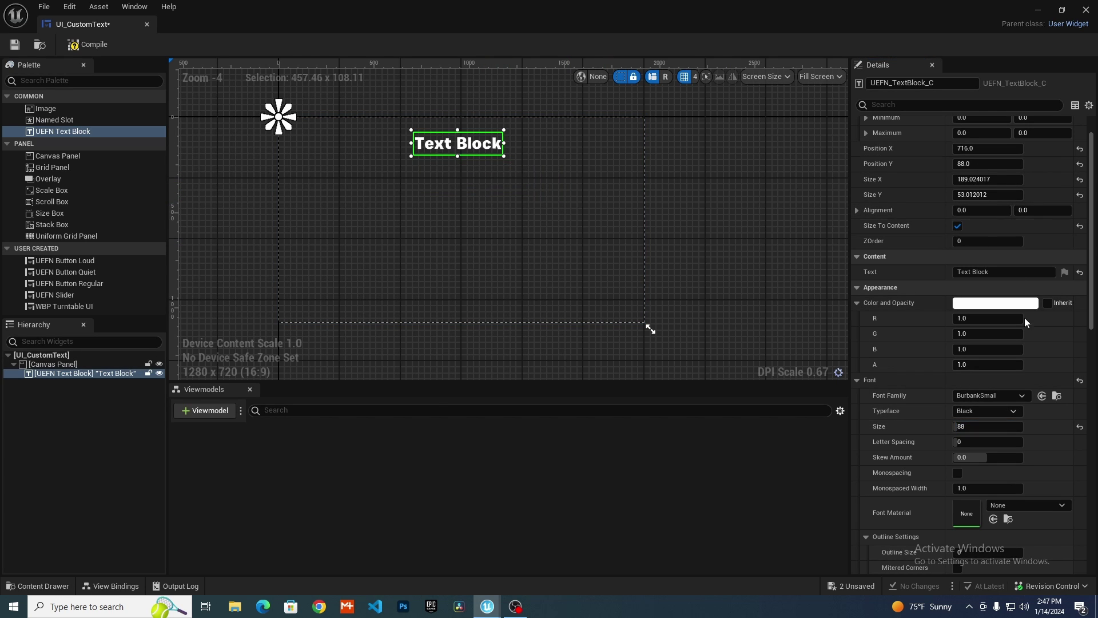
pyautogui.moveTo(446, 148); pyautogui.dragTo(528, 166)
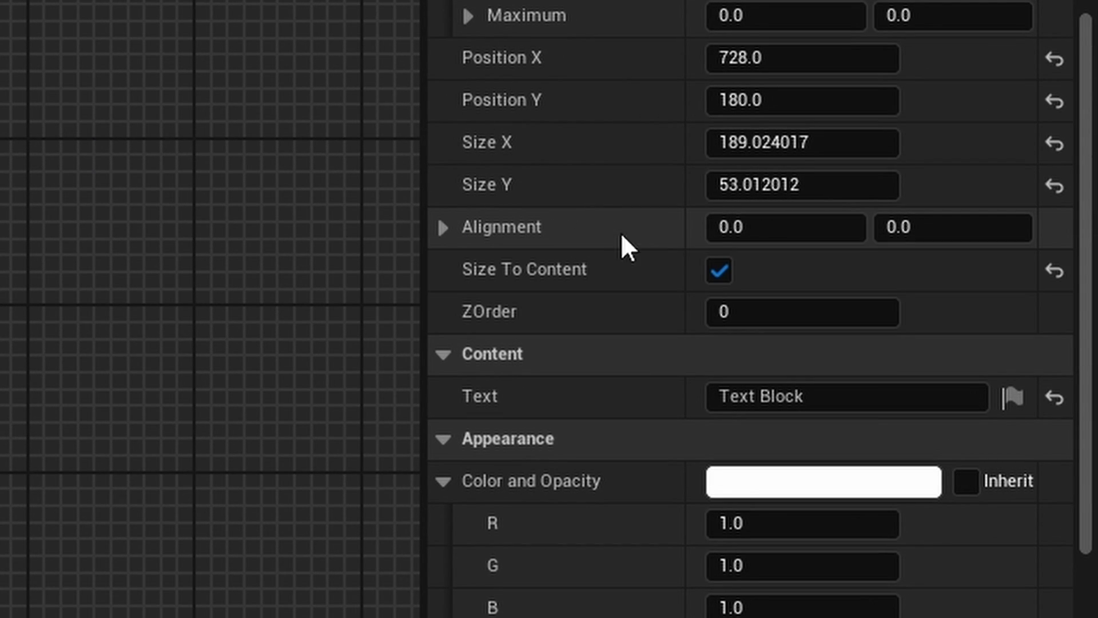
# Set the text block's Alignment X to 0.5 and centre it horizontally
pyautogui.click(841, 223)
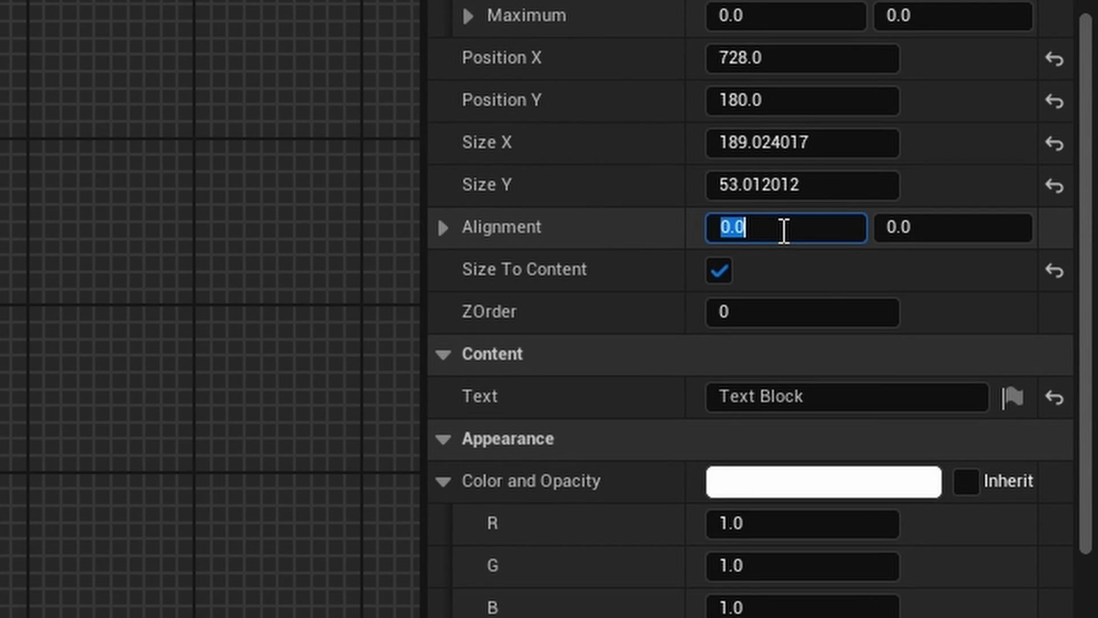
pyautogui.write('0.5')
pyautogui.press('Return')
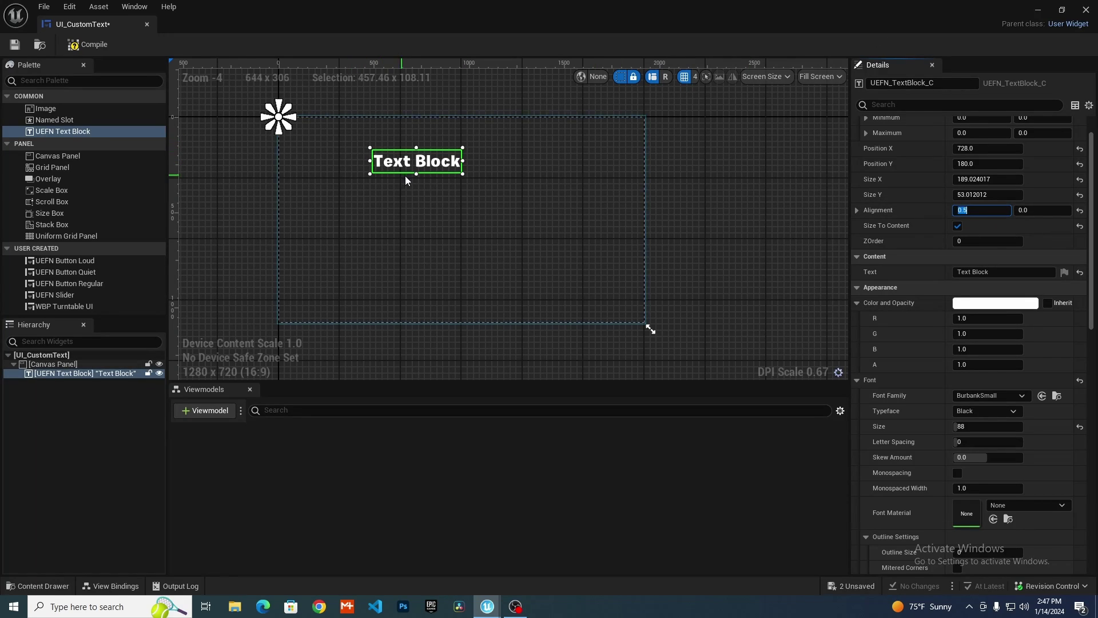
pyautogui.moveTo(437, 172); pyautogui.dragTo(482, 181)
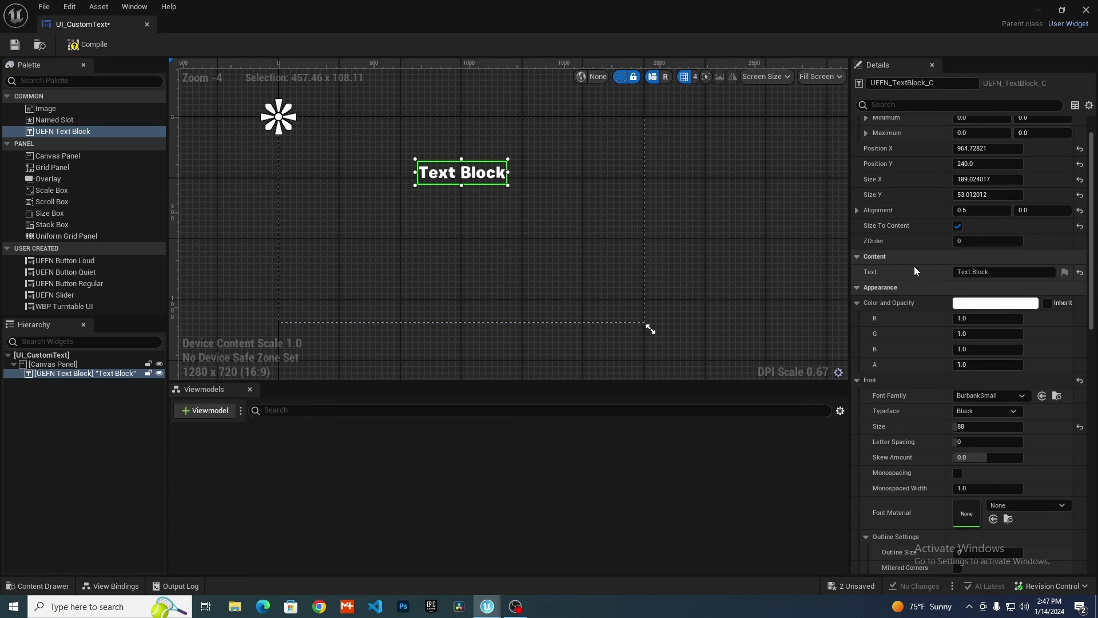
# Edit the block's Text property and move it up near the canvas top
pyautogui.click(993, 273)
pyautogui.write('fasdfasfasdf')
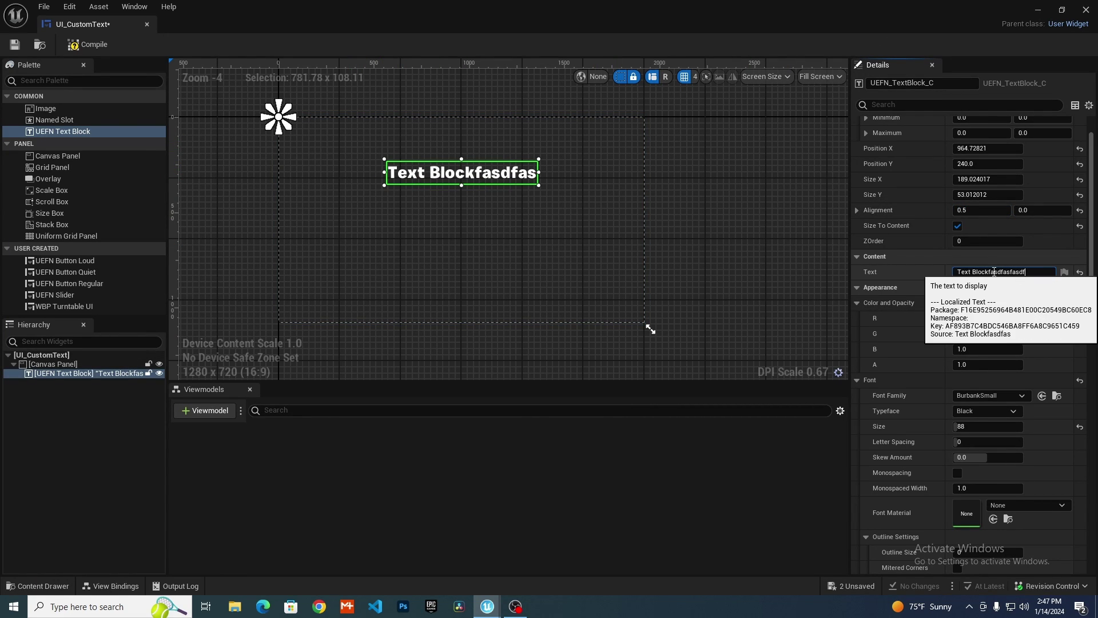
pyautogui.write('asfsadfa')
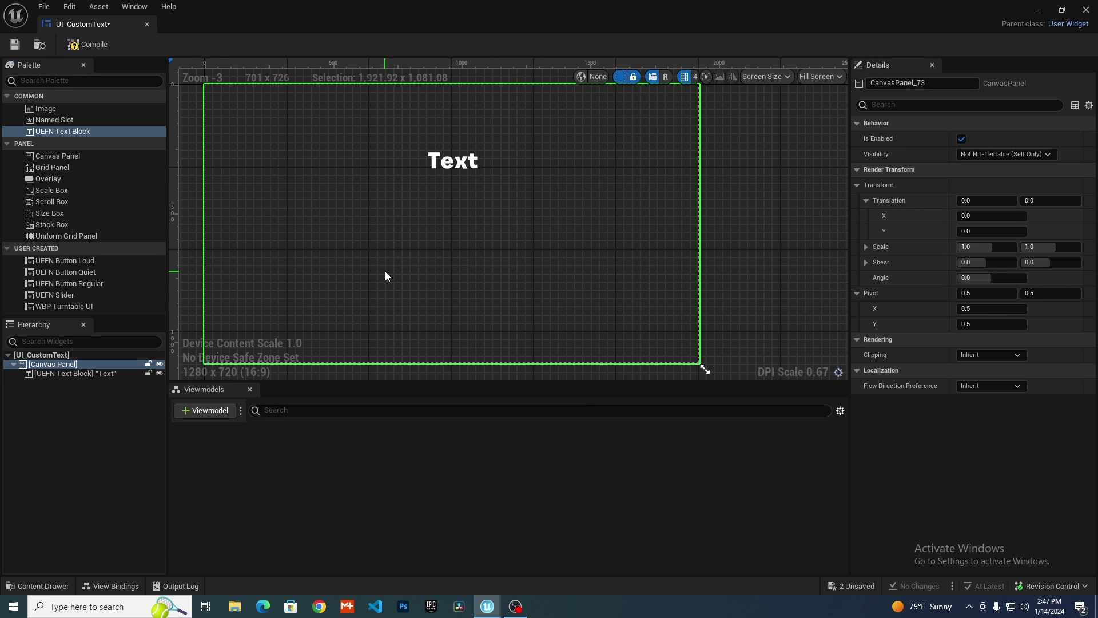
pyautogui.click(458, 184)
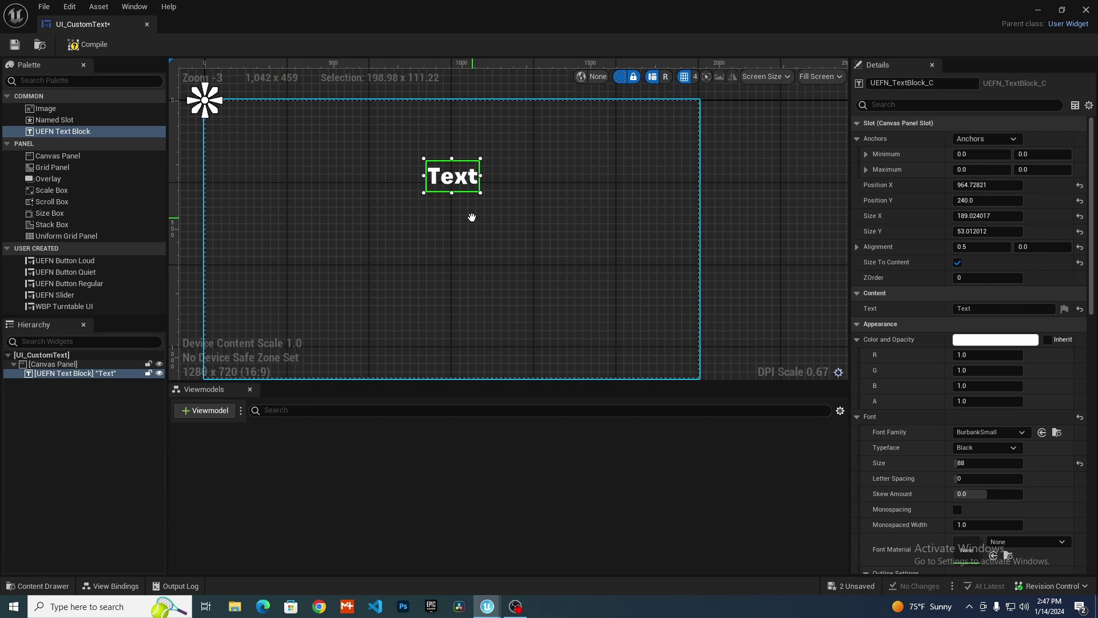
pyautogui.moveTo(458, 174); pyautogui.dragTo(456, 147)
pyautogui.click(252, 392)
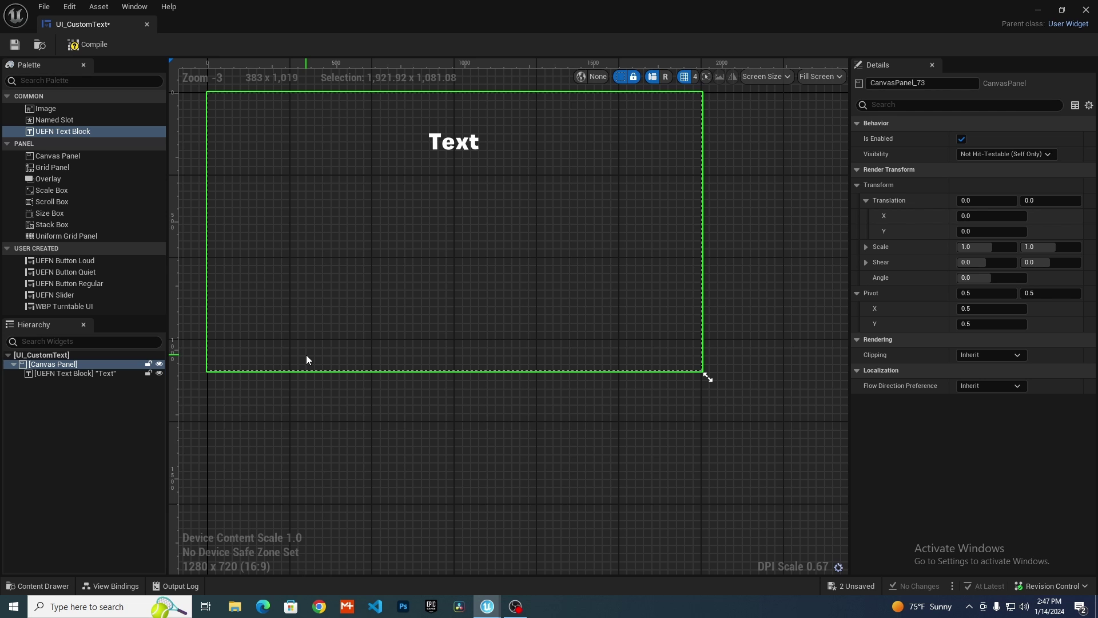
pyautogui.moveTo(416, 199); pyautogui.dragTo(439, 244, button='right')
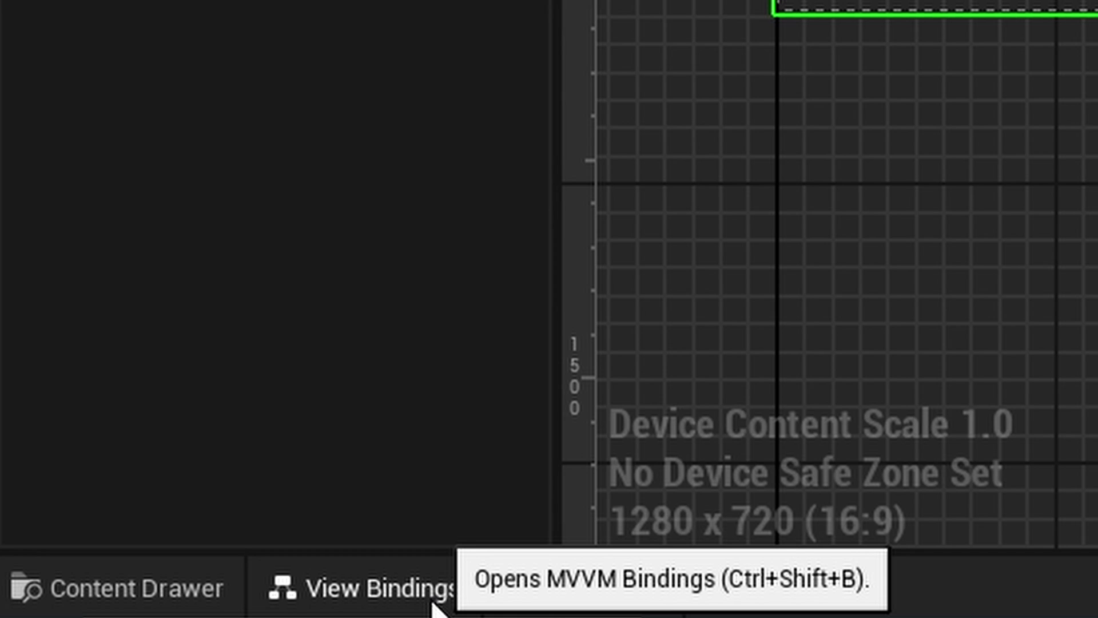
# Add the Device - Message View Model (MVVM_UEFN_HUDMessage) to the widget's viewmodels
pyautogui.click(433, 608)
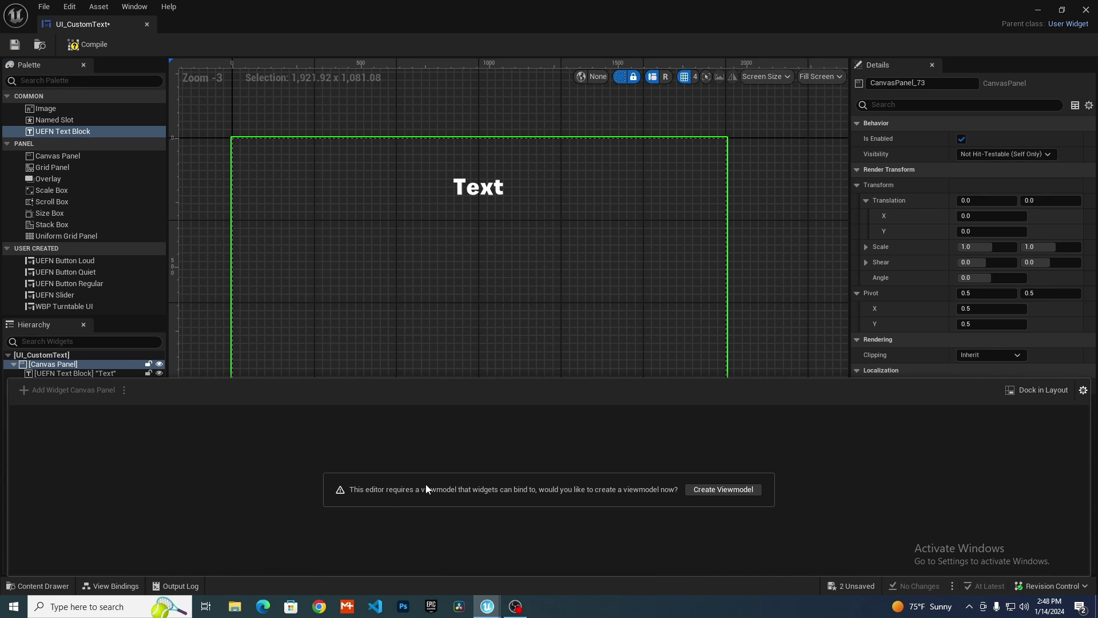
pyautogui.click(721, 489)
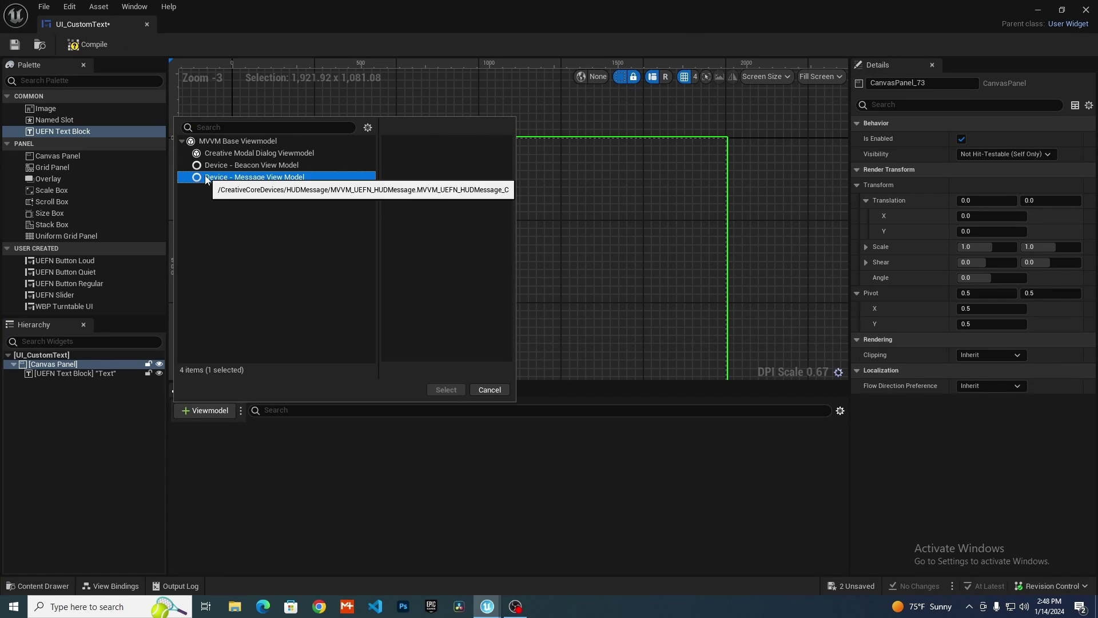
pyautogui.click(121, 215)
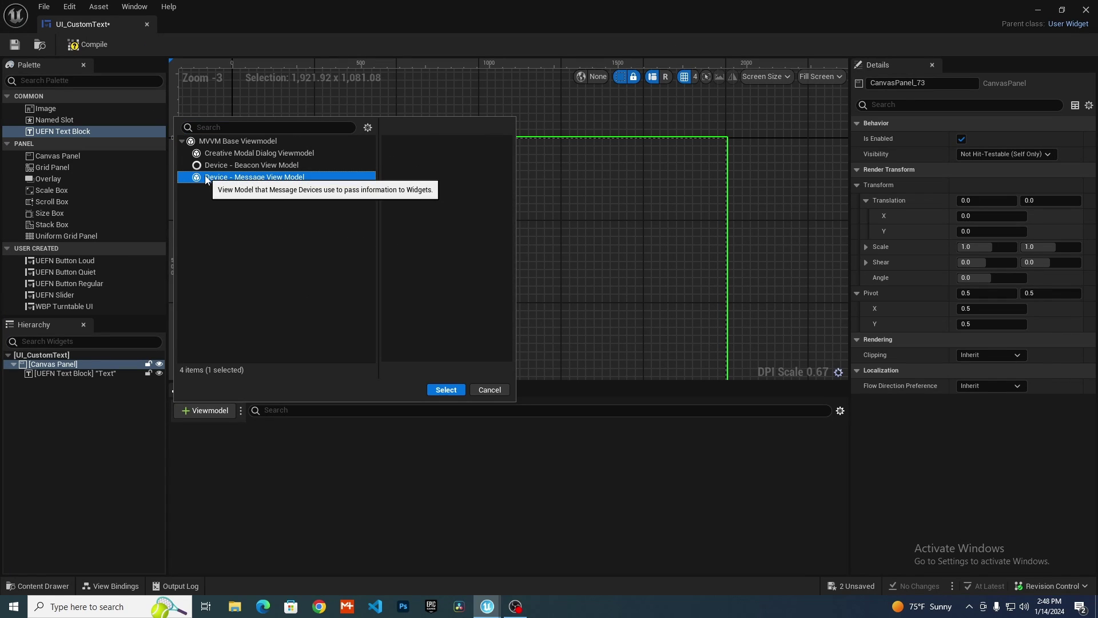
pyautogui.click(446, 389)
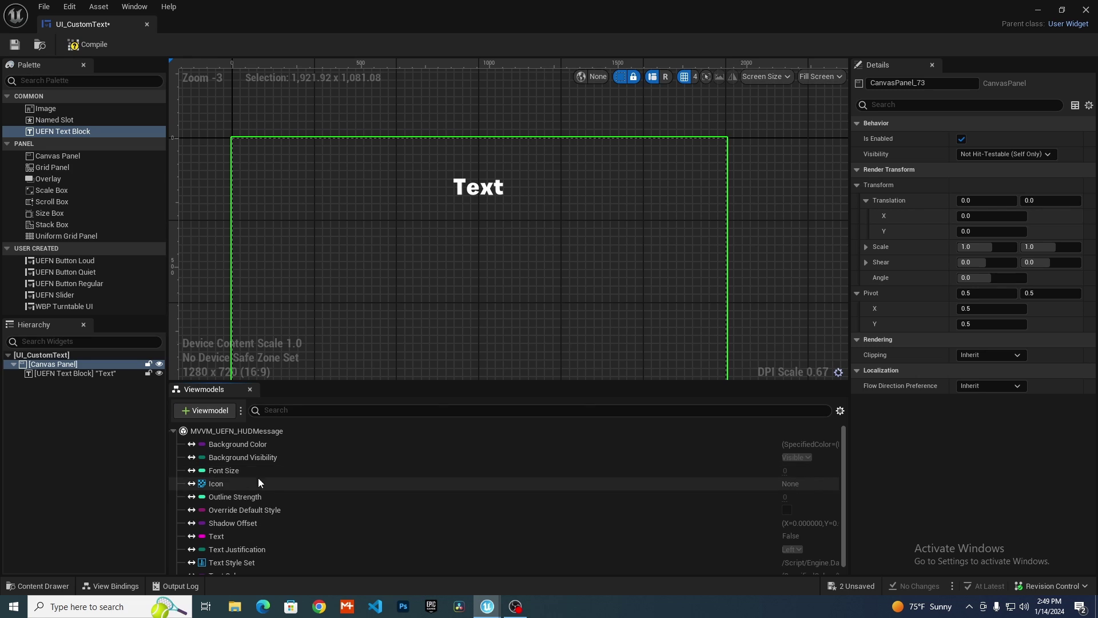
pyautogui.scroll(-1, 263, 487)
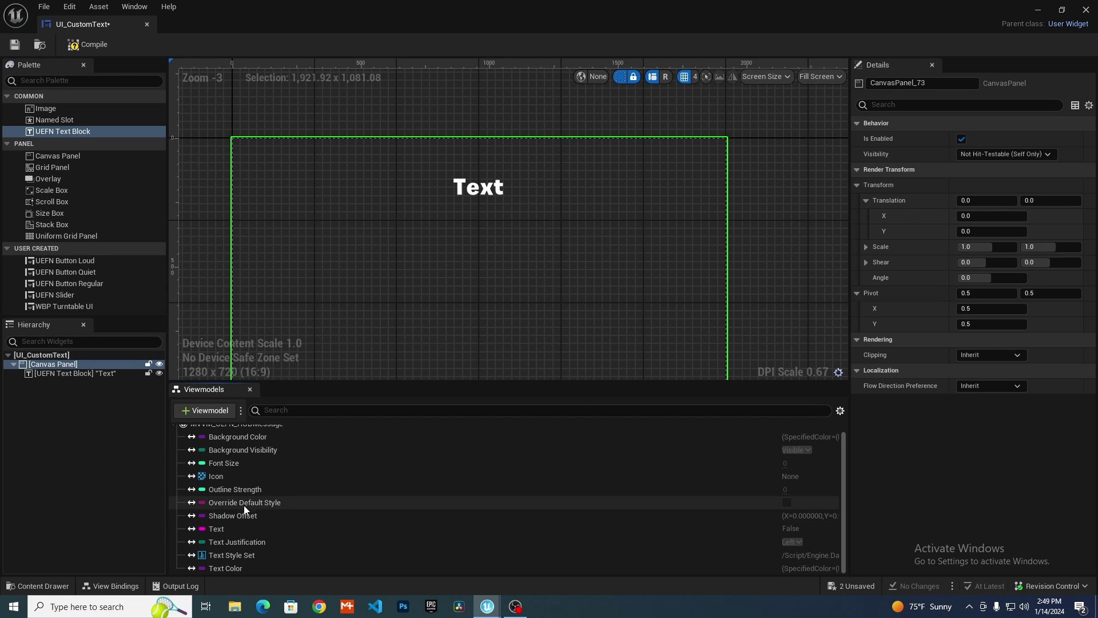
pyautogui.scroll(1, 235, 526)
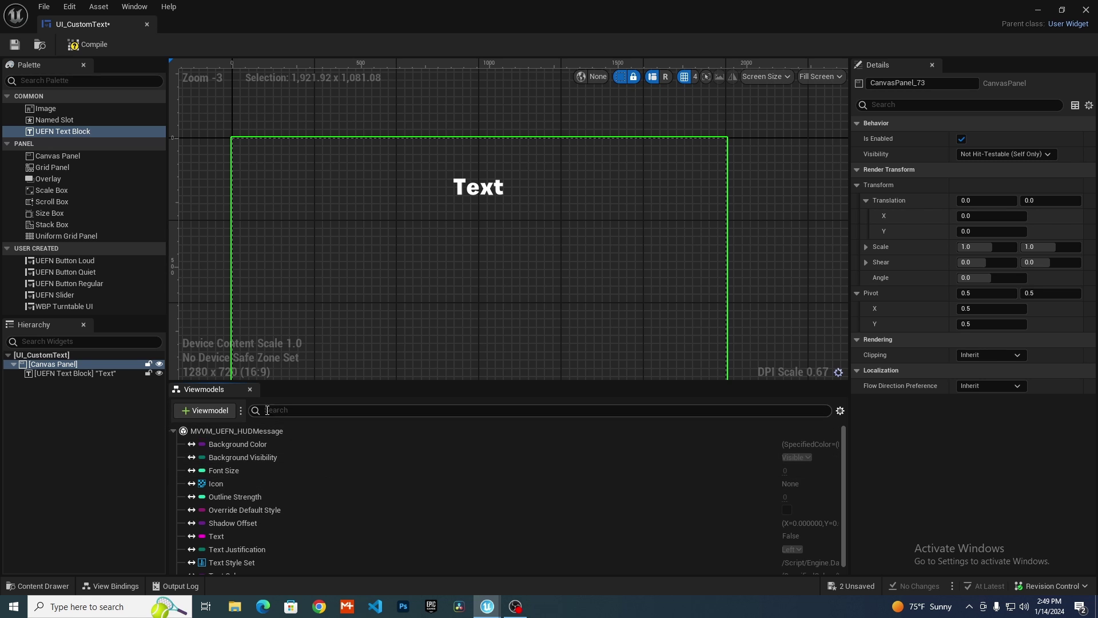
# Add a first view binding for the text widget, then drag an Image onto the canvas
pyautogui.click(250, 389)
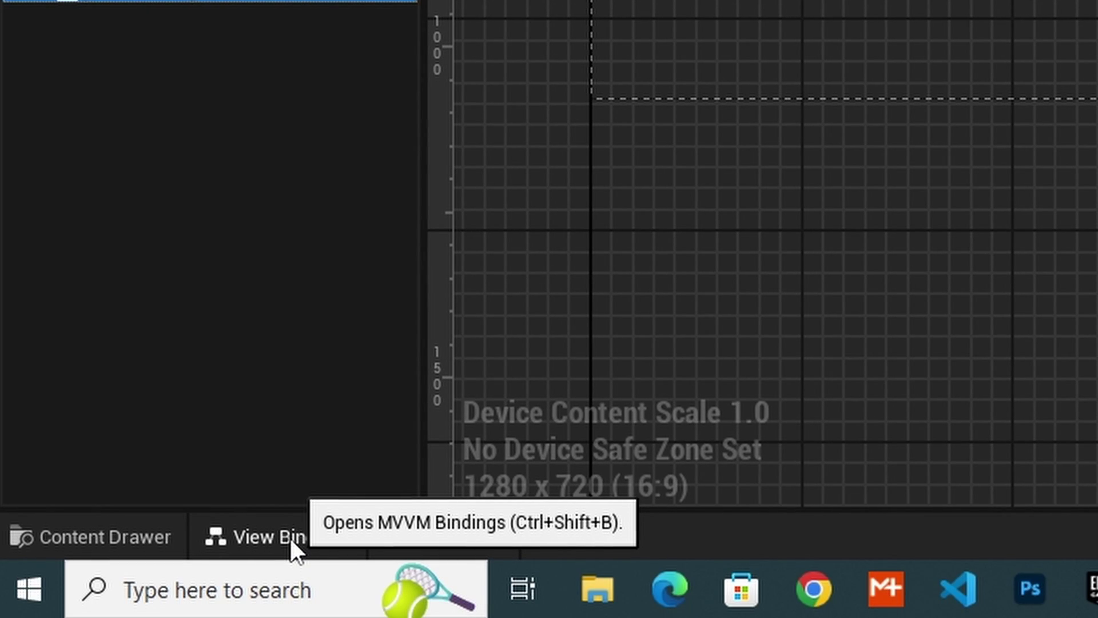
pyautogui.click(290, 537)
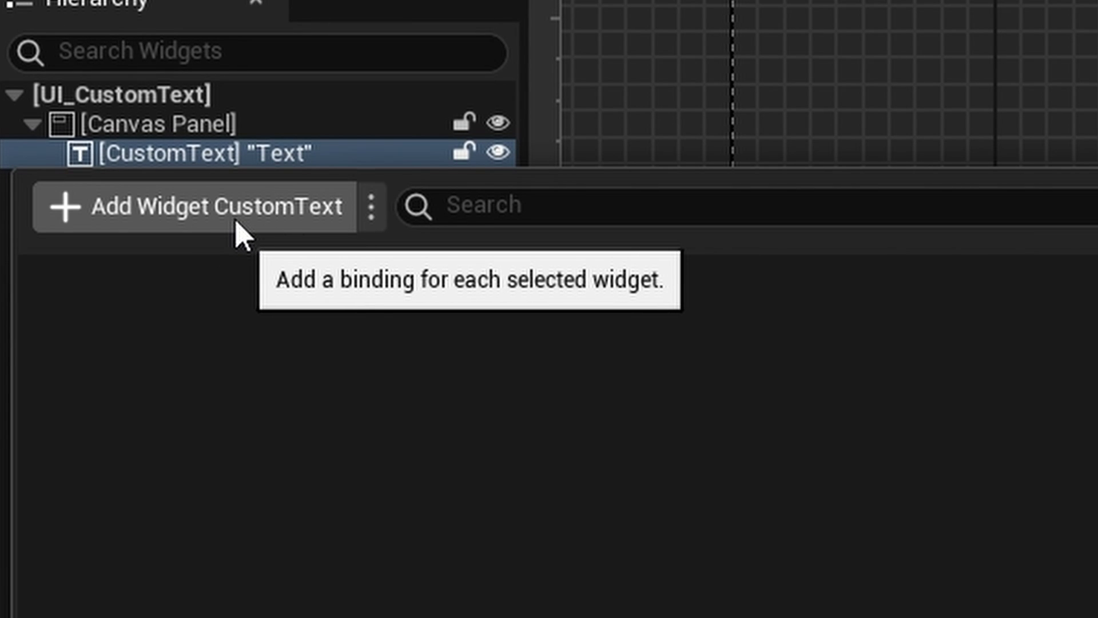
pyautogui.click(236, 224)
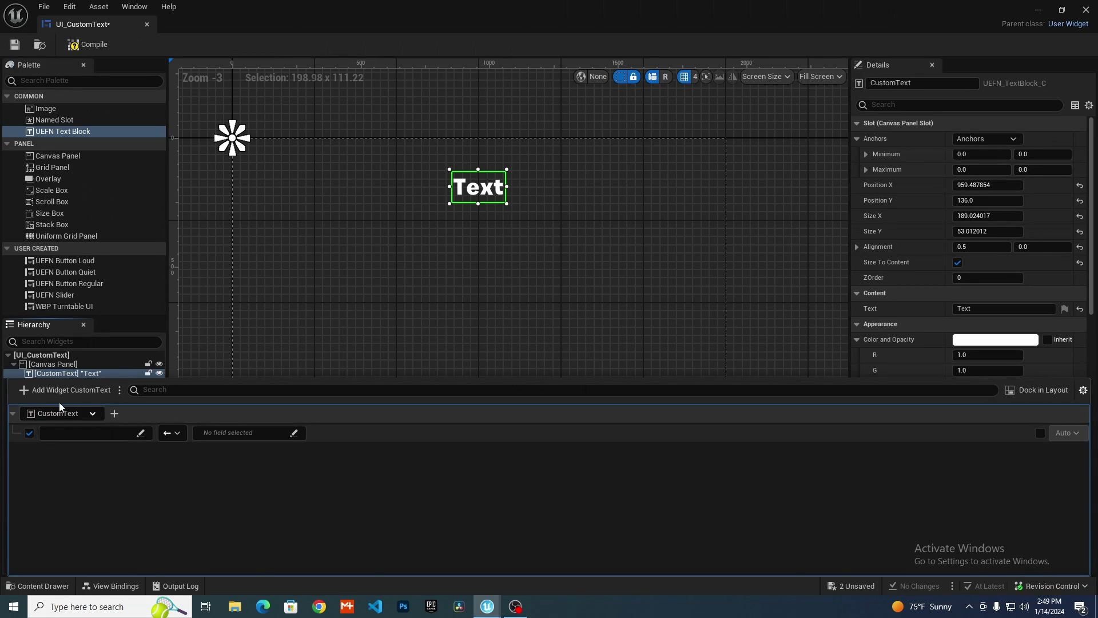
pyautogui.click(327, 314)
pyautogui.moveTo(43, 106); pyautogui.dragTo(376, 270)
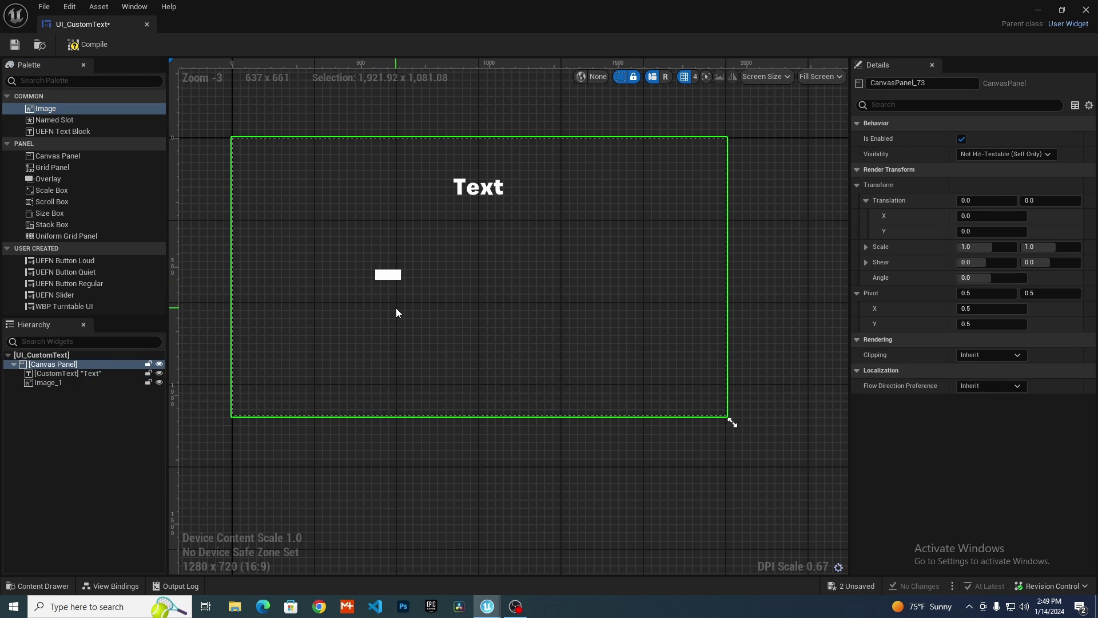
# Remove the old binding and add a new one targeting the CustomText widget
pyautogui.click(109, 584)
pyautogui.rightClick(179, 412)
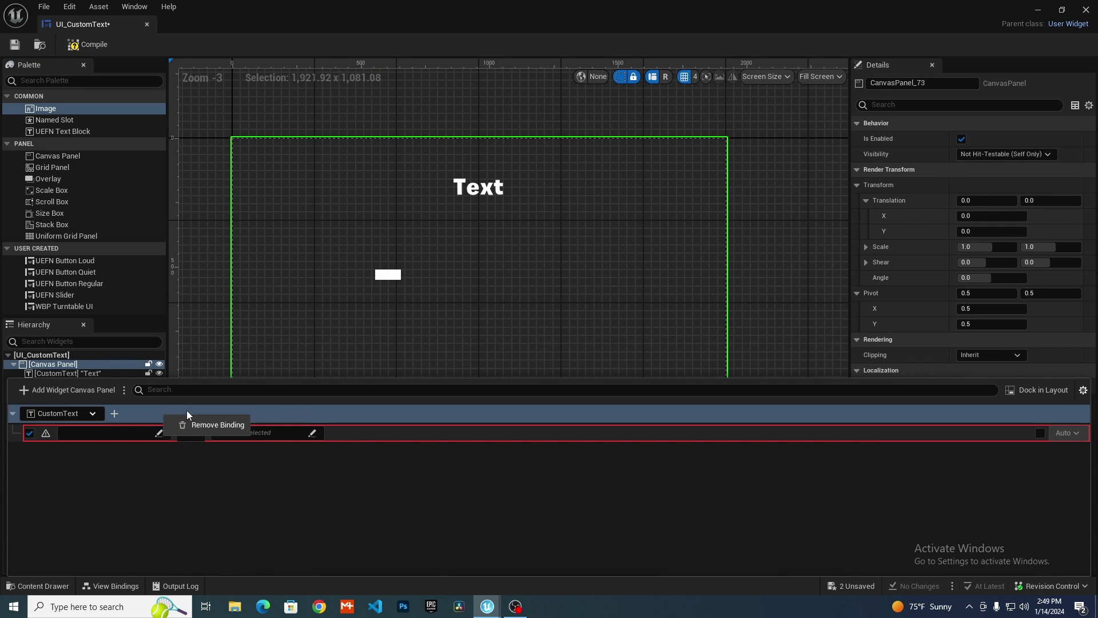
pyautogui.click(204, 420)
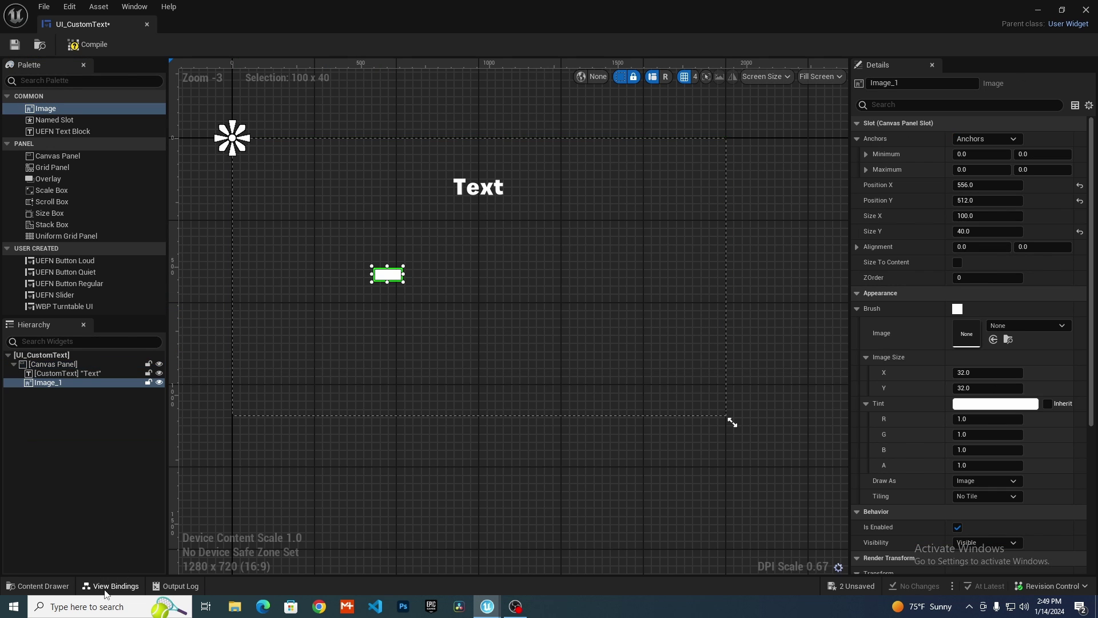
pyautogui.click(109, 586)
pyautogui.click(77, 389)
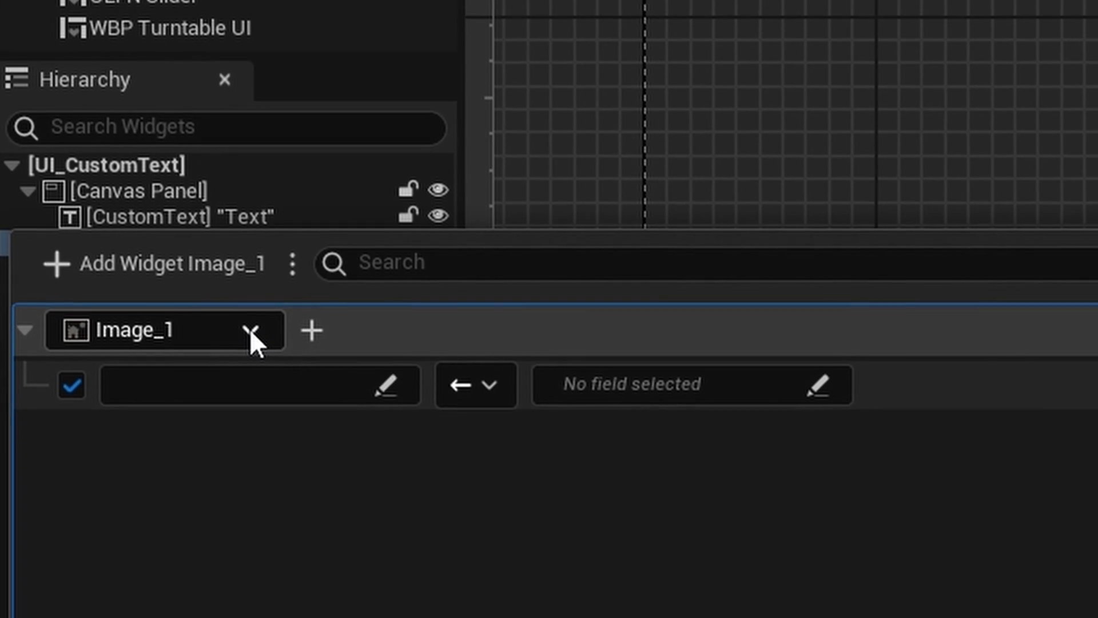
pyautogui.click(244, 426)
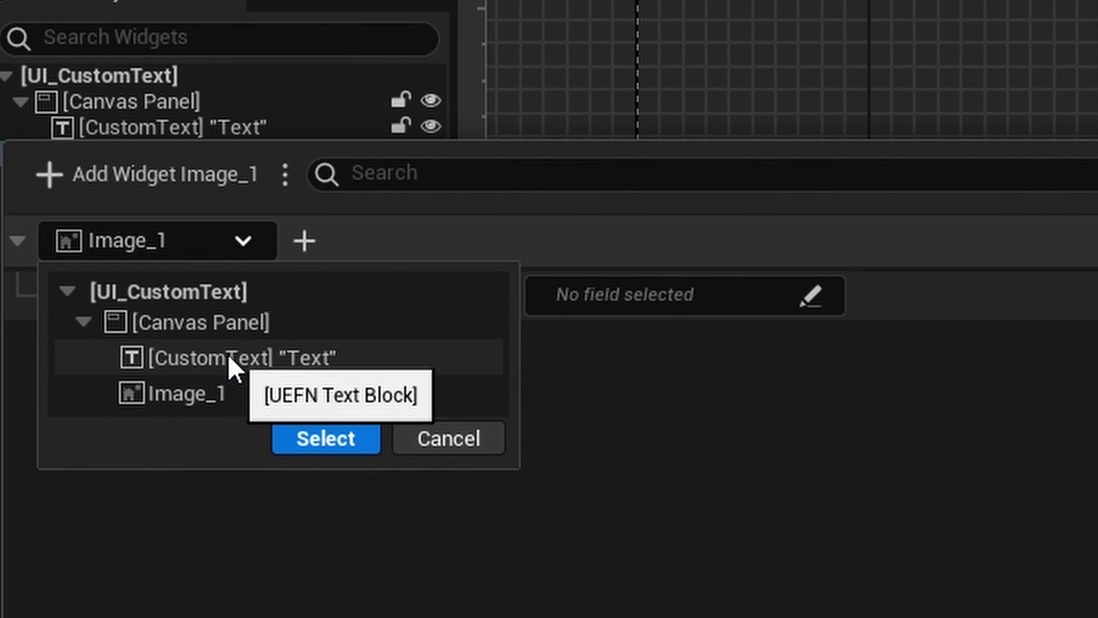
pyautogui.click(261, 356)
pyautogui.click(334, 440)
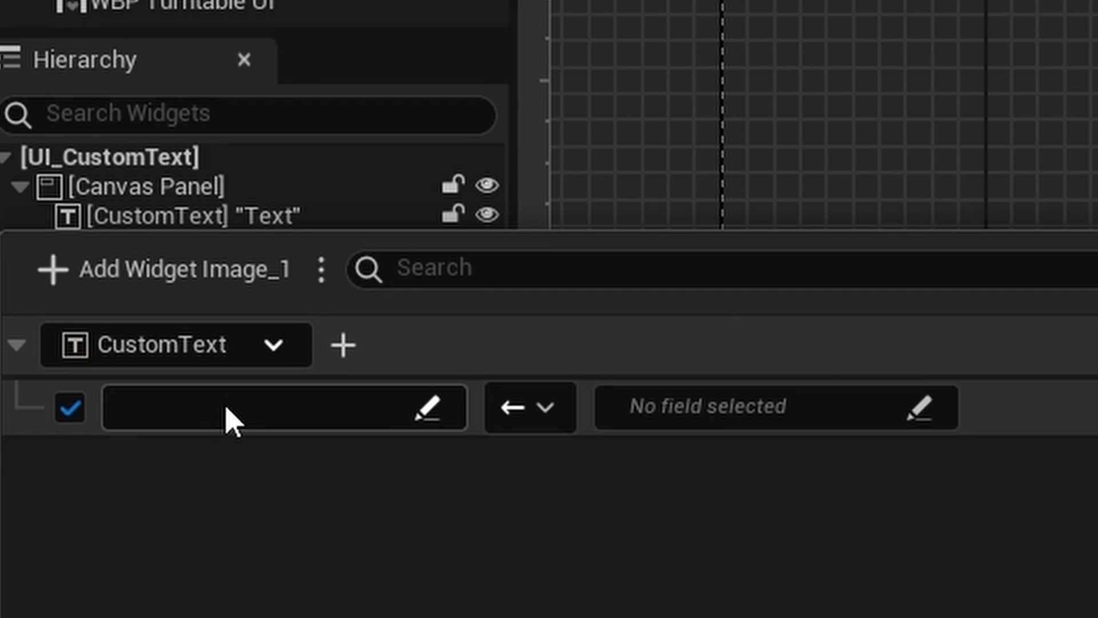
# Set the binding's widget field to CustomText > Text
pyautogui.click(209, 490)
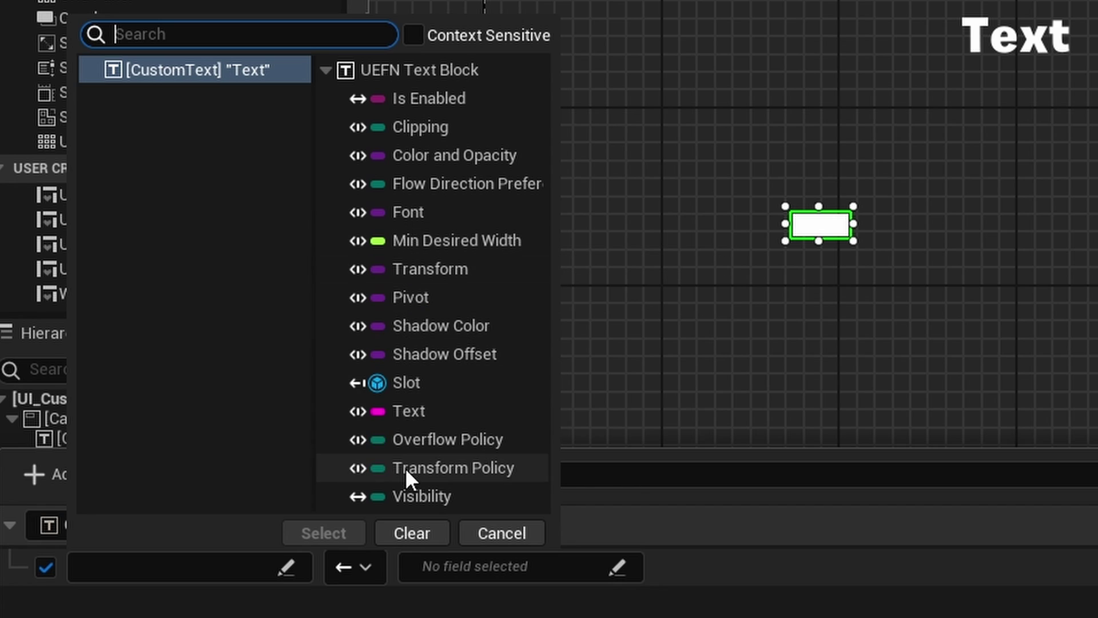
pyautogui.click(416, 407)
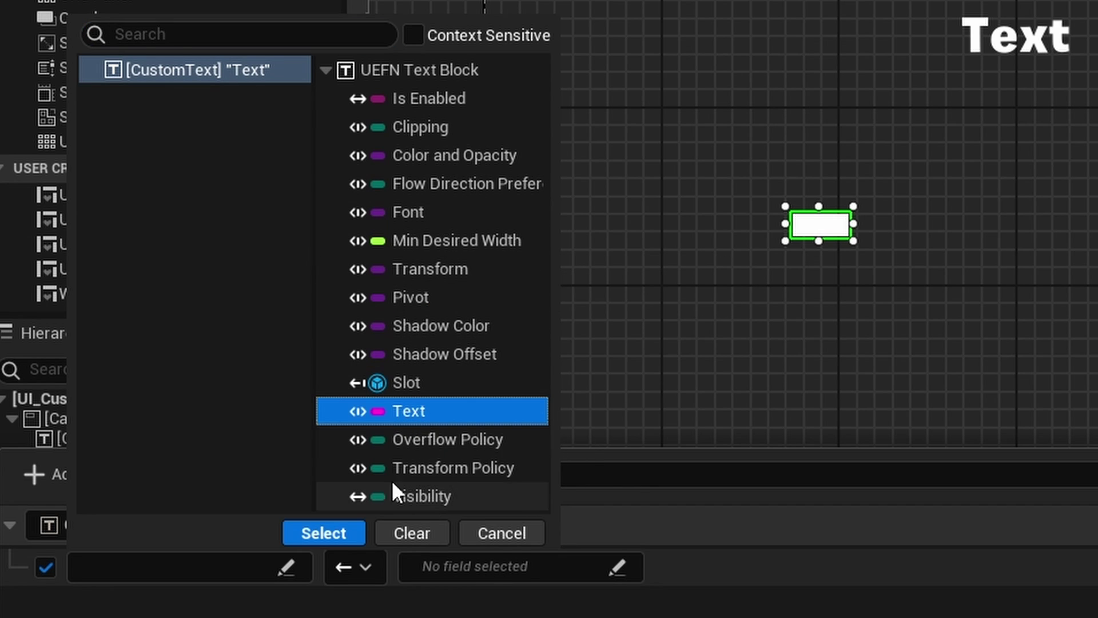
pyautogui.click(316, 533)
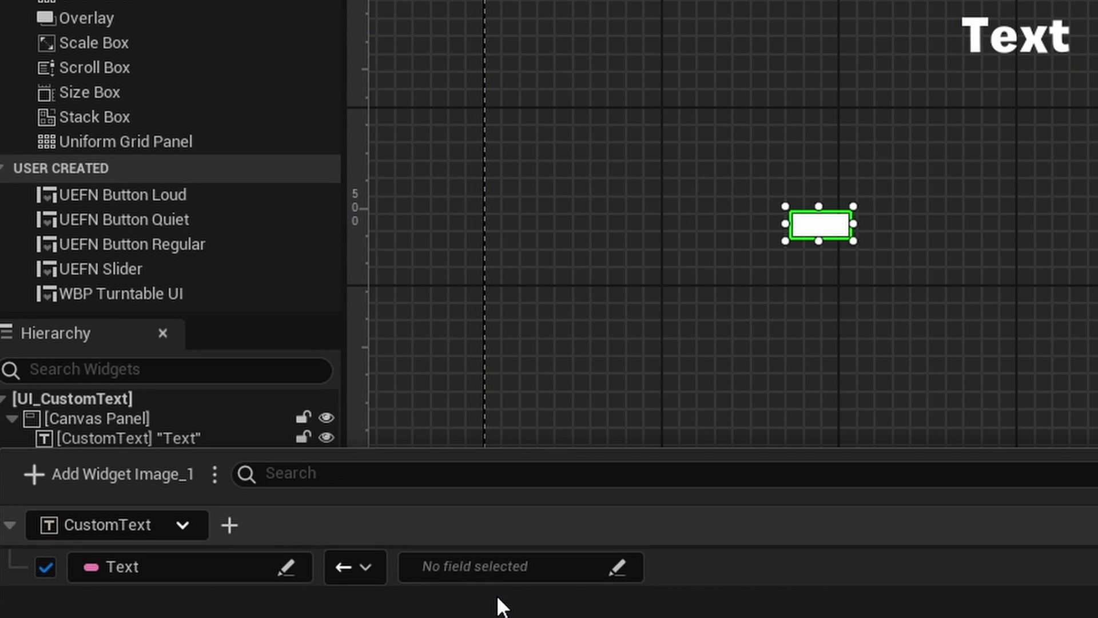
# Bind the source side to MVVM_UEFN_HUDMessage's Text field
pyautogui.click(507, 567)
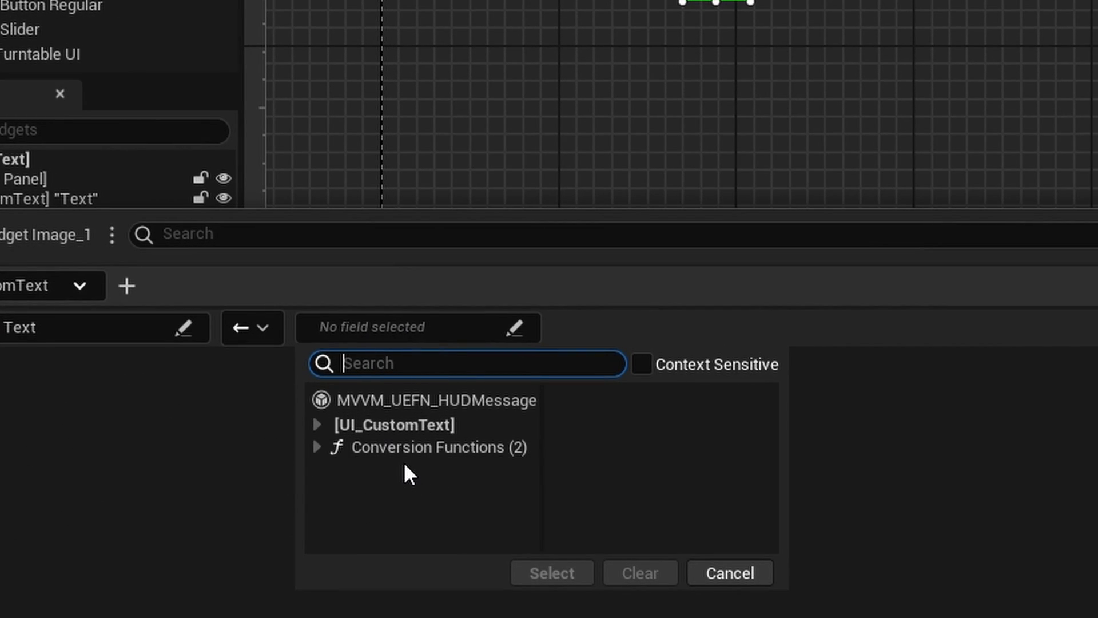
pyautogui.click(418, 396)
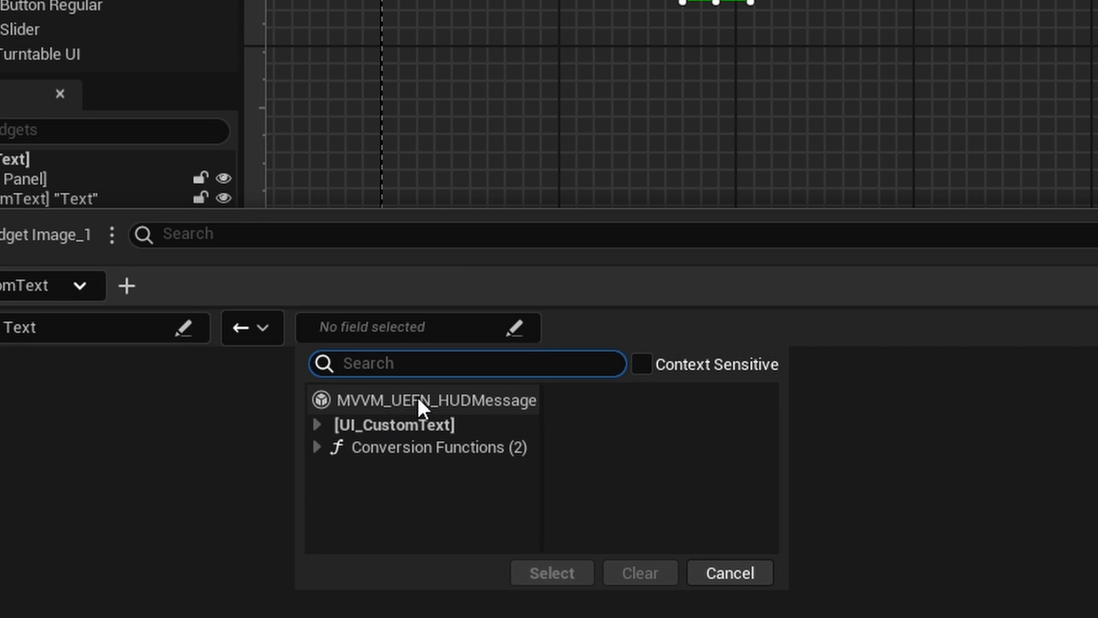
pyautogui.click(419, 396)
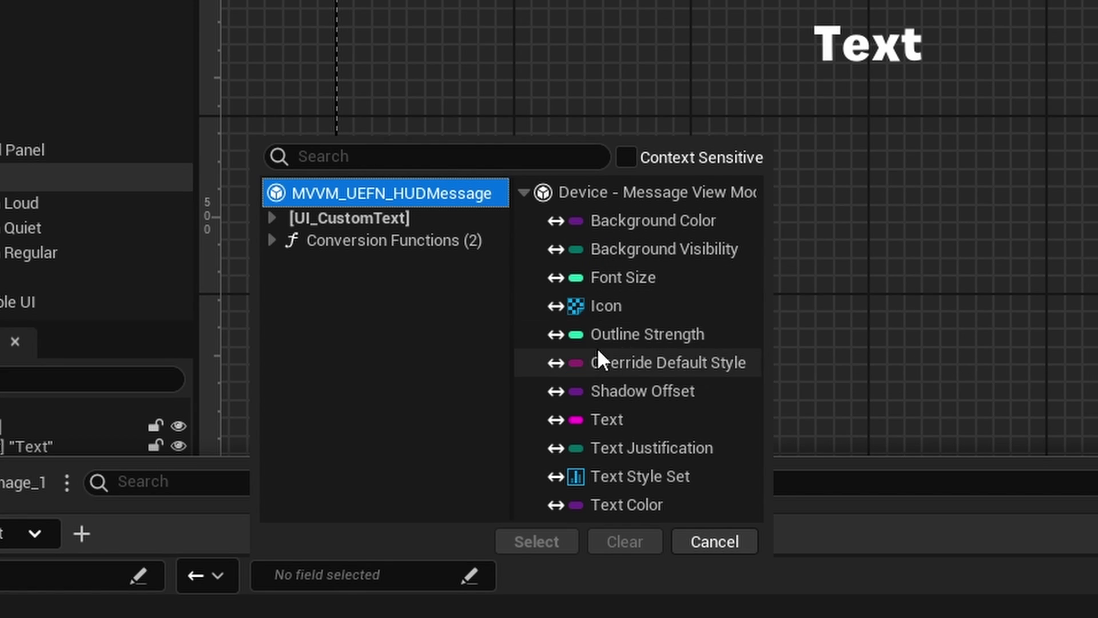
pyautogui.click(620, 417)
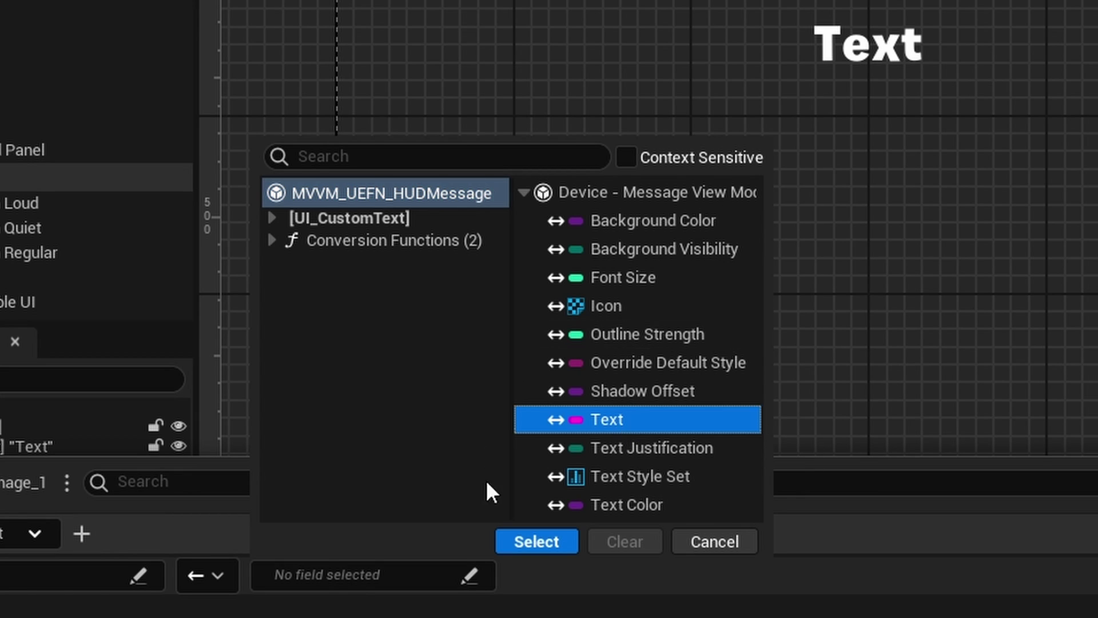
pyautogui.click(540, 541)
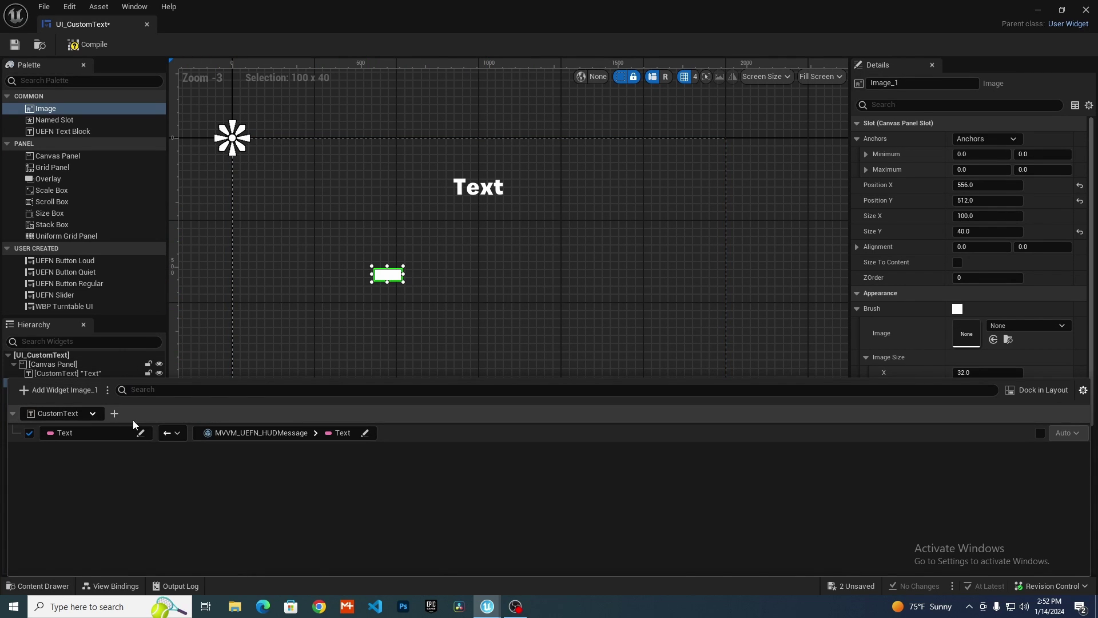
# Compile and save UI_CustomText, then close its editor tab
pyautogui.click(471, 348)
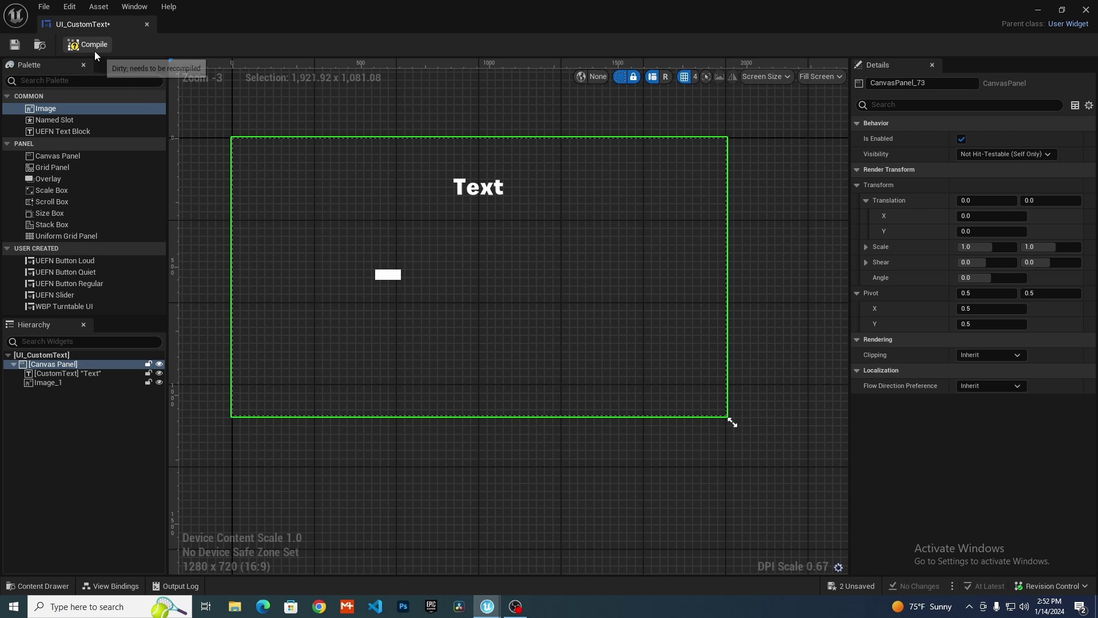
pyautogui.click(94, 46)
pyautogui.click(15, 45)
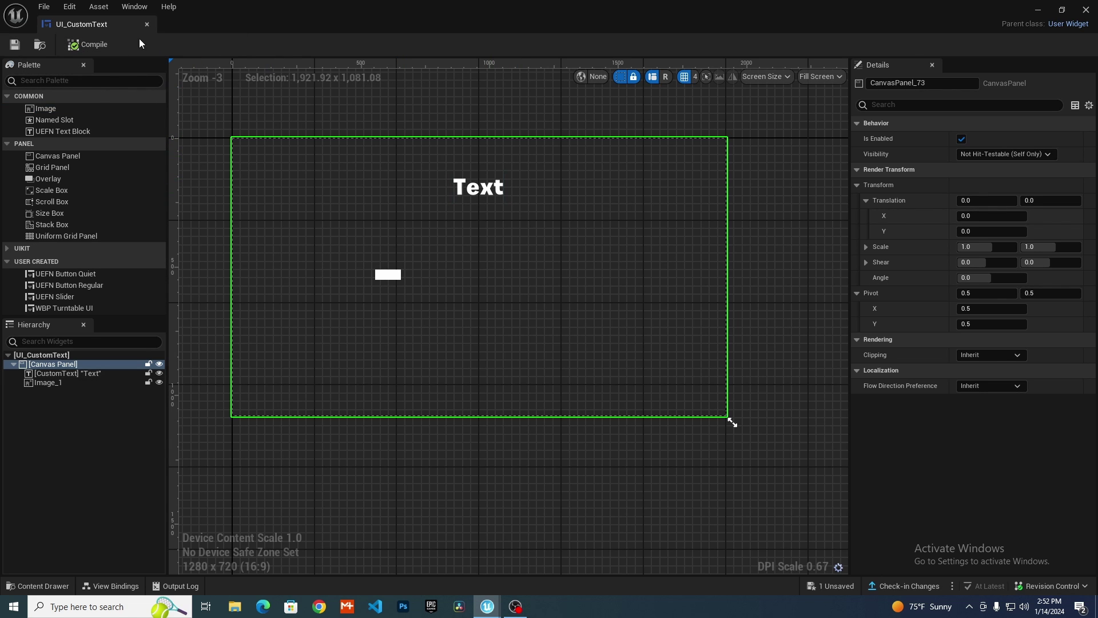
pyautogui.click(147, 25)
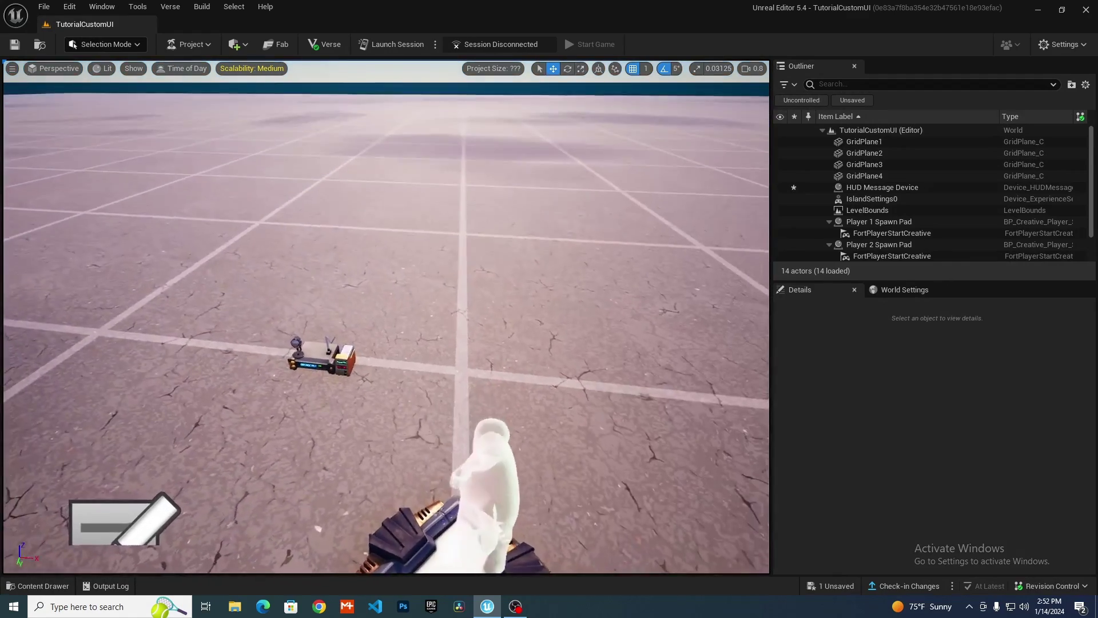
# Select the HUD Message Device and move it across the floor
pyautogui.moveTo(395, 354); pyautogui.dragTo(395, 354, button='right')
pyautogui.press('a')
pyautogui.click(403, 366)
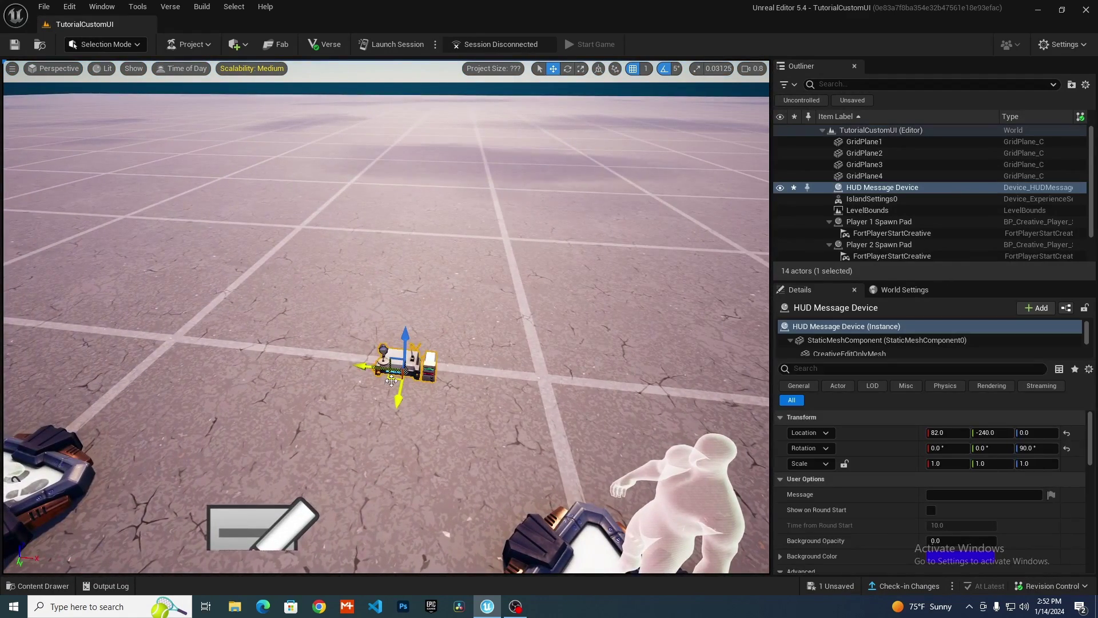
pyautogui.moveTo(394, 376)
pyautogui.keyDown('shift'); pyautogui.mouseDown()
pyautogui.moveTo(396, 355)
pyautogui.moveTo(388, 372)
pyautogui.mouseUp(); pyautogui.keyUp('shift')
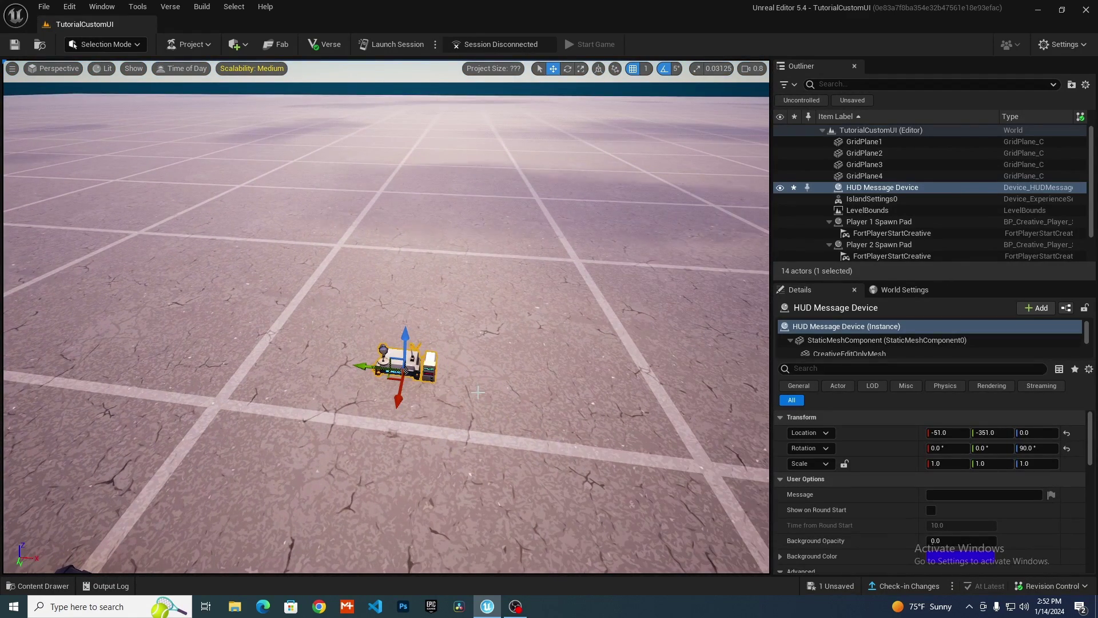
pyautogui.scroll(-5, 809, 503)
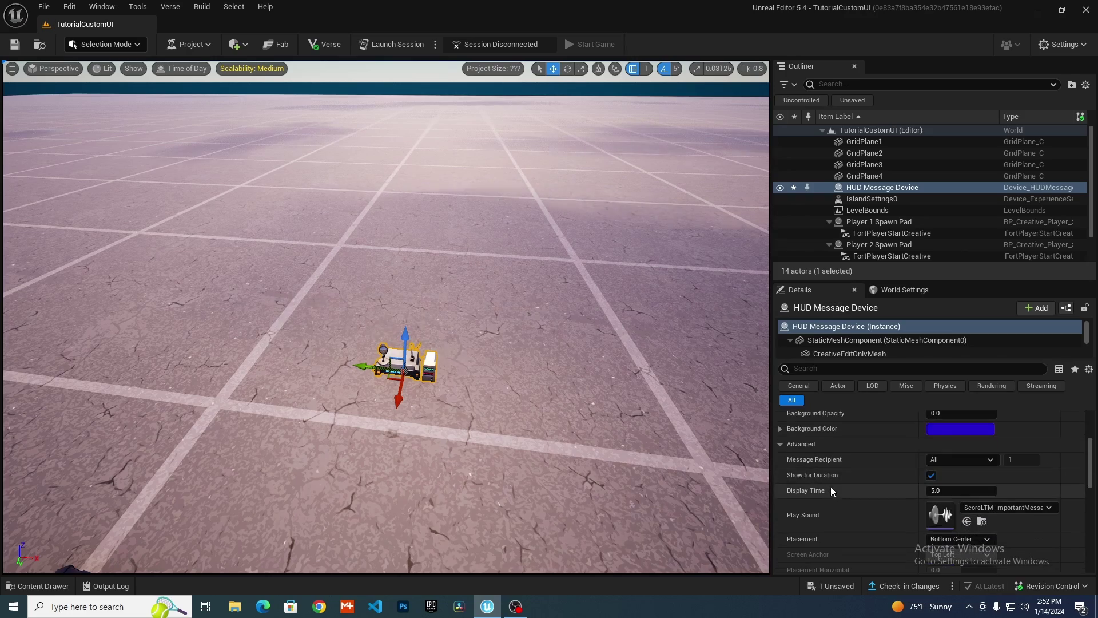
pyautogui.scroll(7, 839, 471)
pyautogui.scroll(-10, 873, 472)
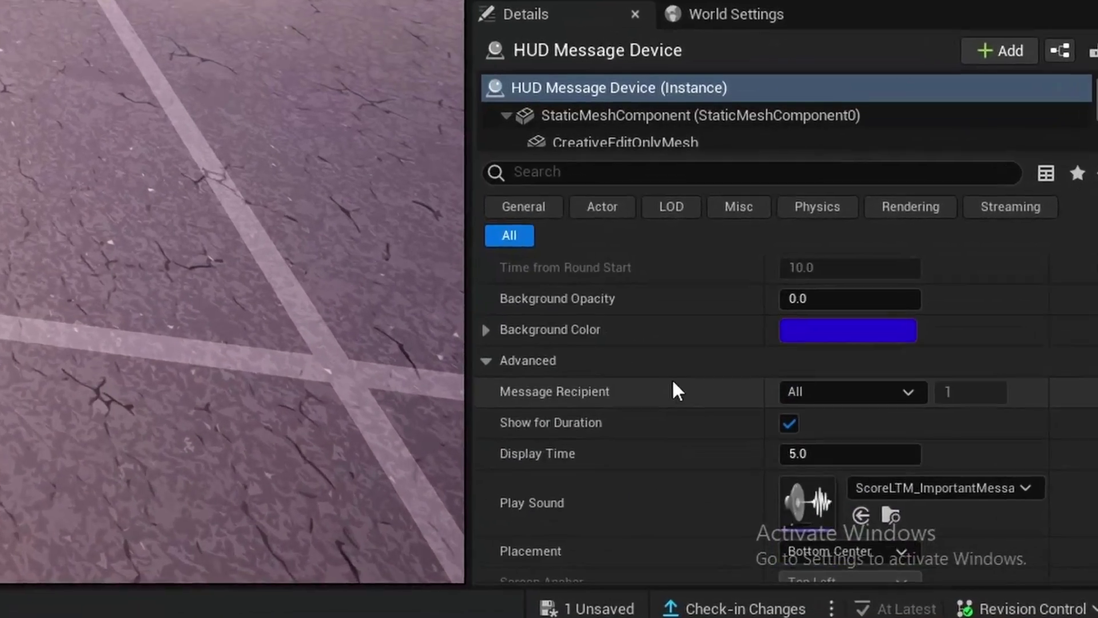
pyautogui.scroll(-8, 514, 371)
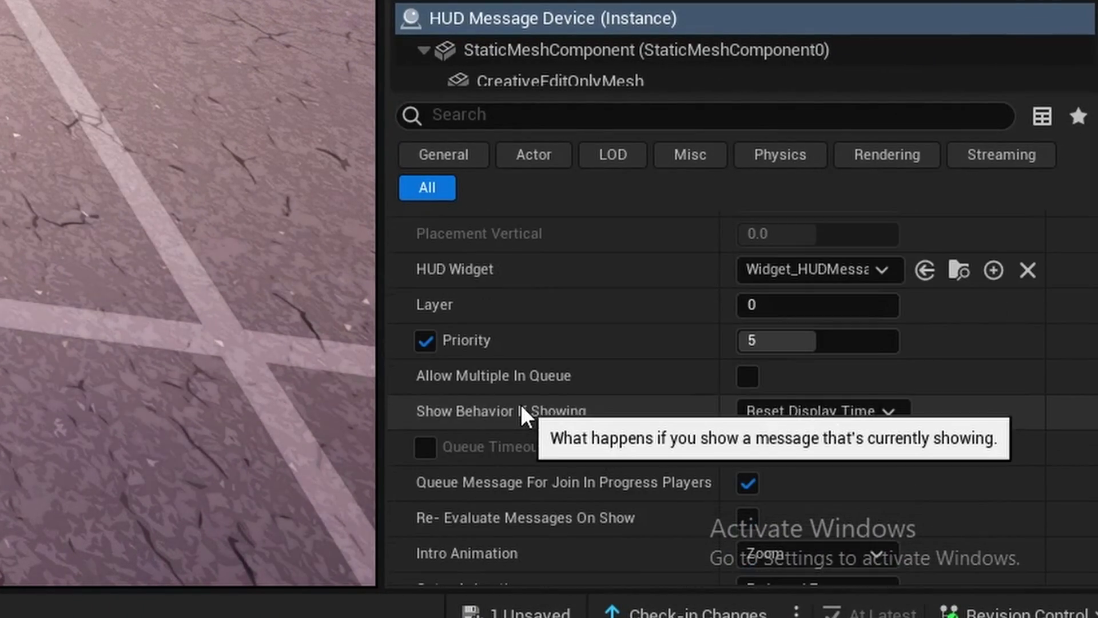
pyautogui.scroll(3, 521, 410)
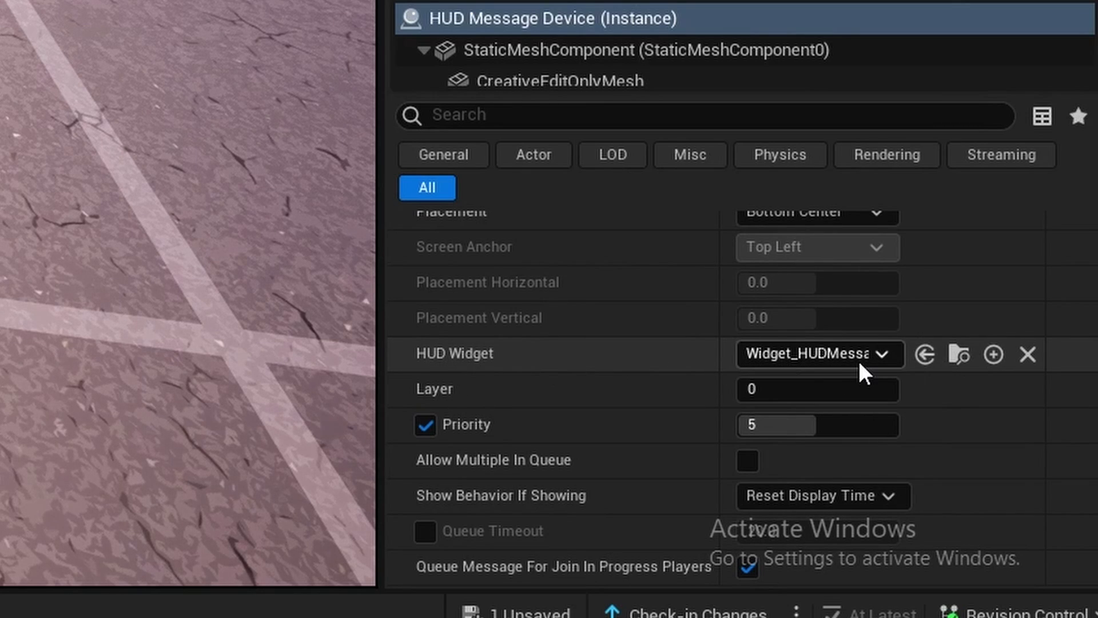
# Set the device's HUD Widget to UI_CustomText in the Details panel
pyautogui.click(832, 356)
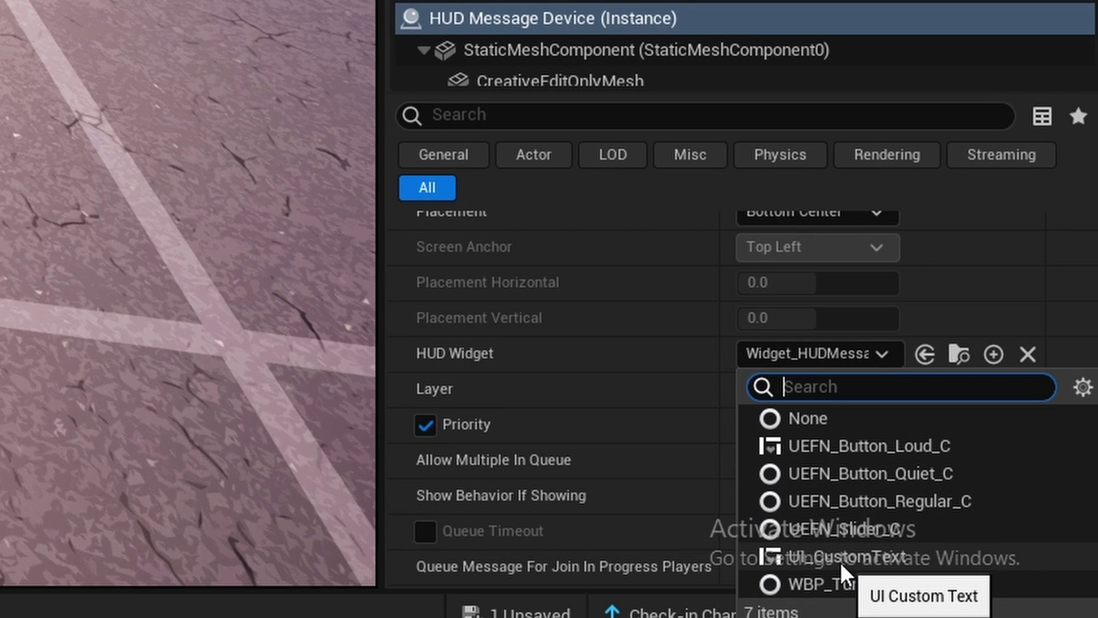
pyautogui.scroll(-3, 493, 362)
pyautogui.click(494, 366)
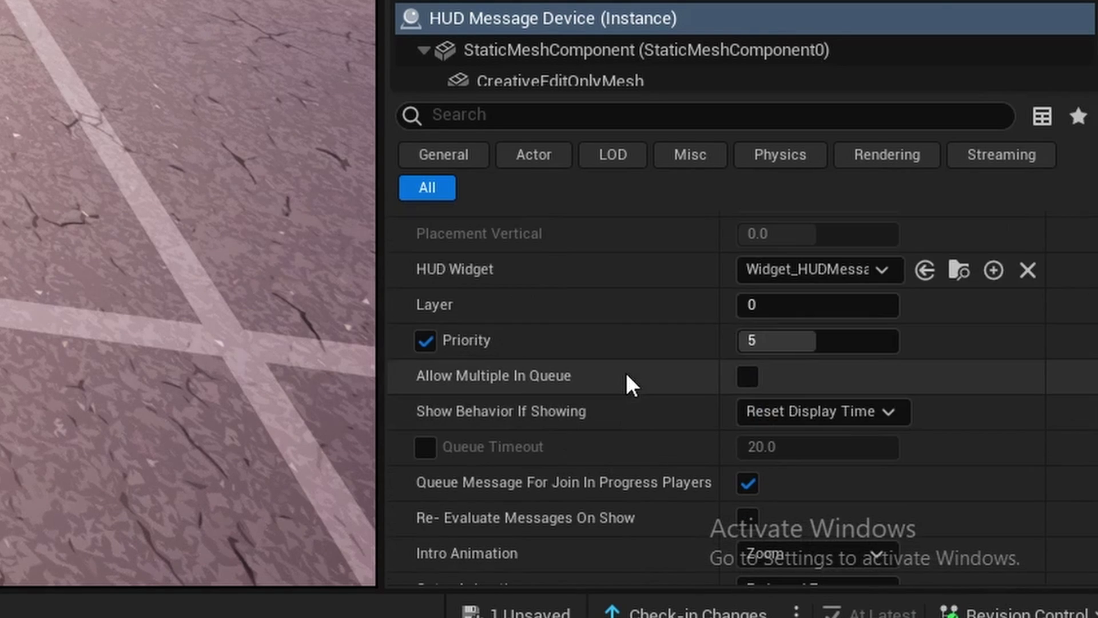
pyautogui.click(791, 273)
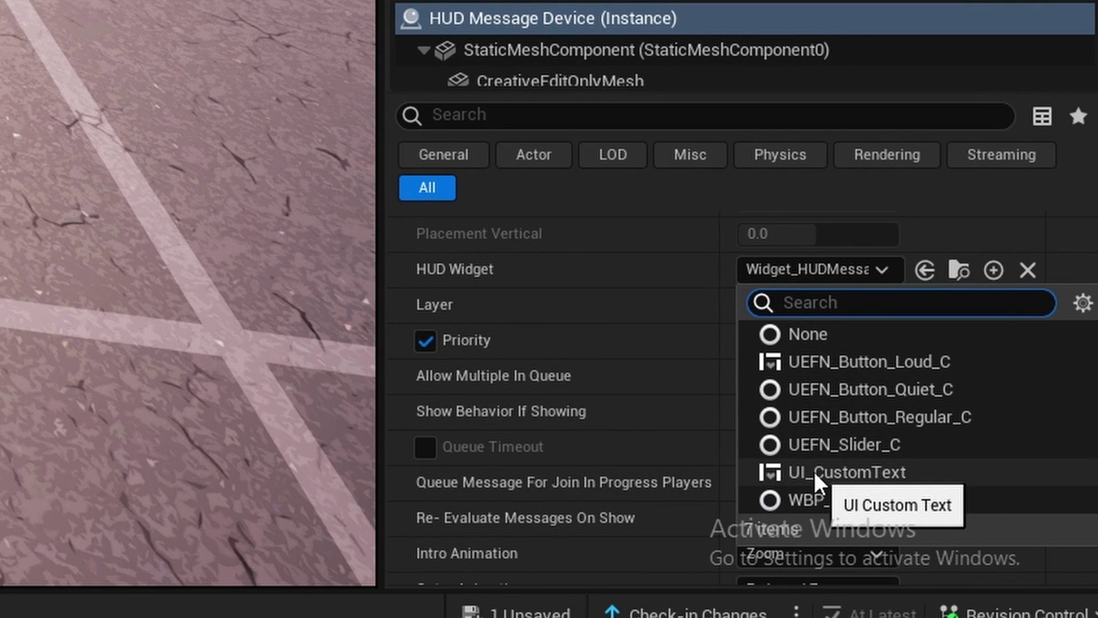
pyautogui.click(861, 471)
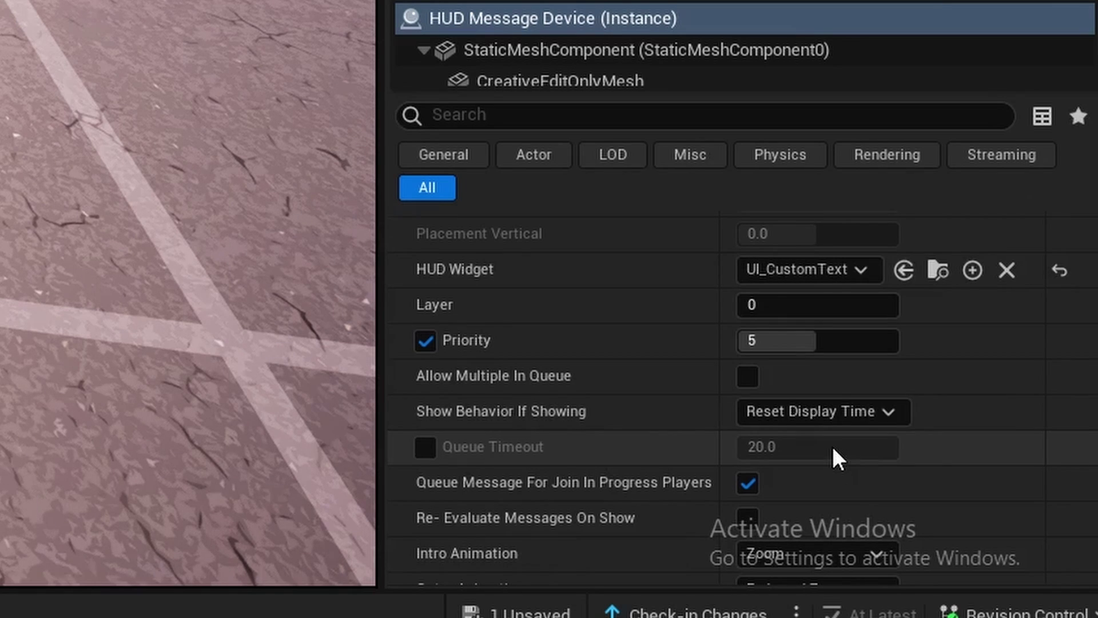
pyautogui.scroll(5, 755, 414)
pyautogui.scroll(4, 801, 319)
pyautogui.scroll(-7, 738, 343)
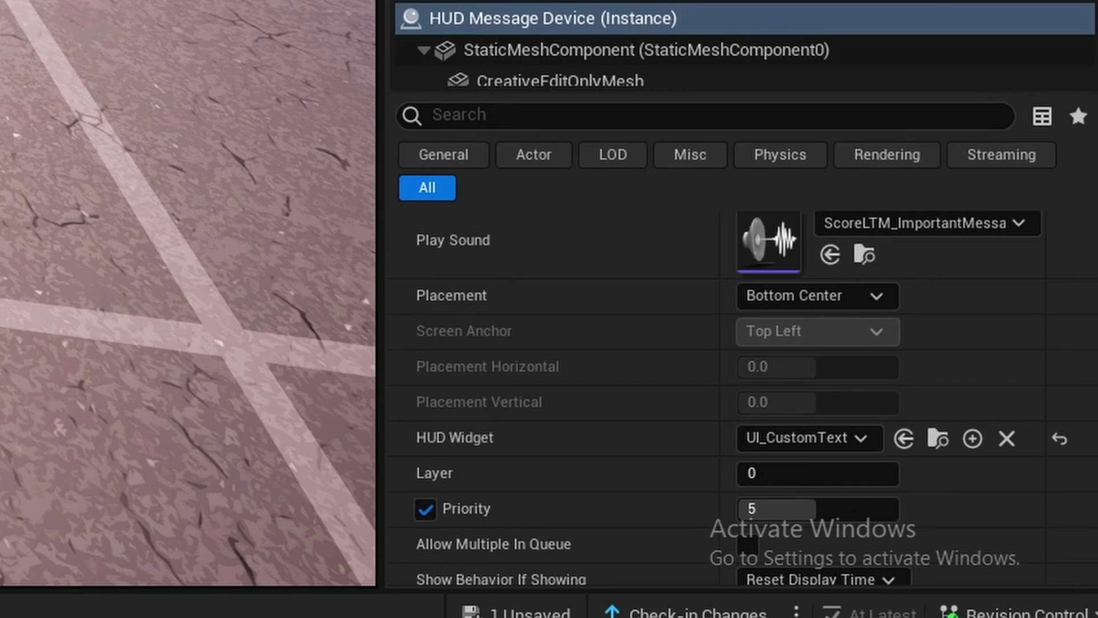
# Enter 'This is a h ud message device' in the HUD Message Device's Message field
pyautogui.scroll(6, 625, 396)
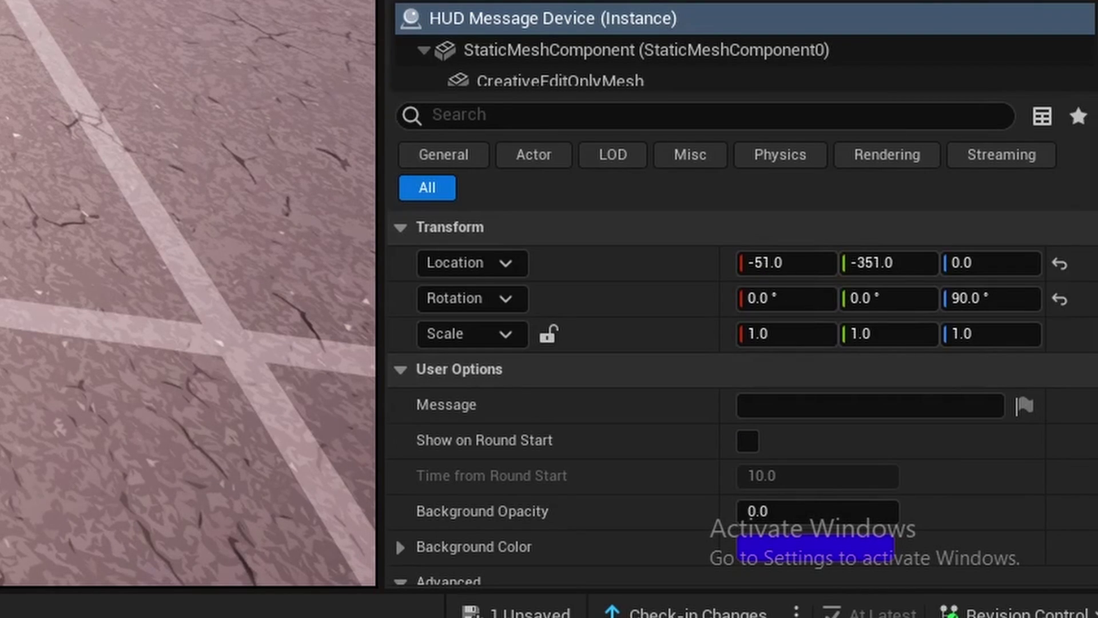
pyautogui.click(859, 405)
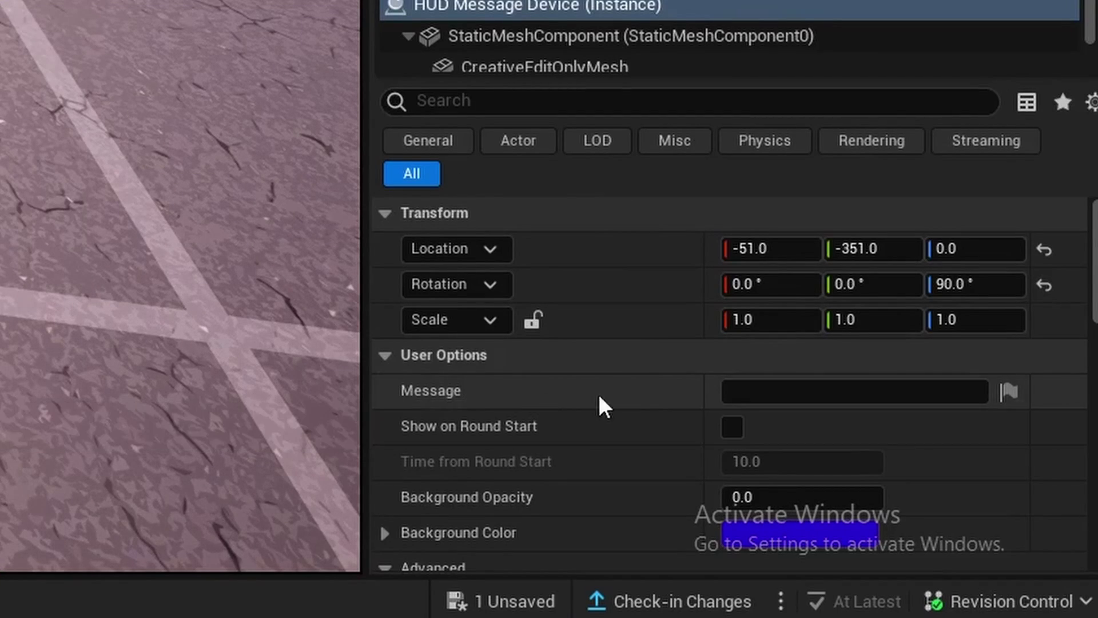
pyautogui.scroll(-15, 525, 436)
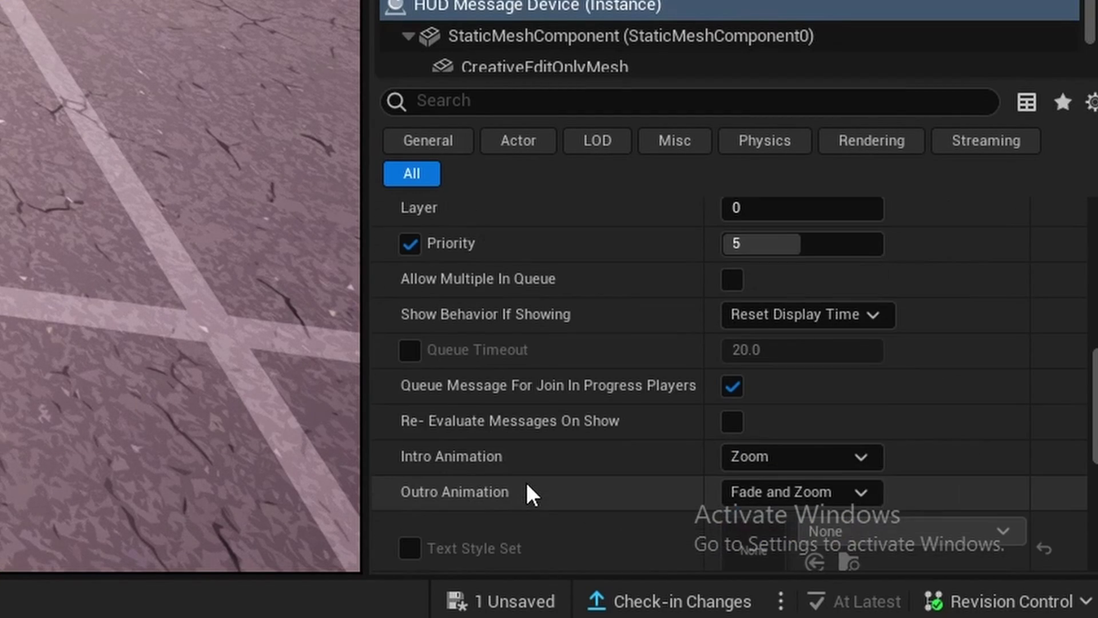
pyautogui.scroll(-2, 526, 503)
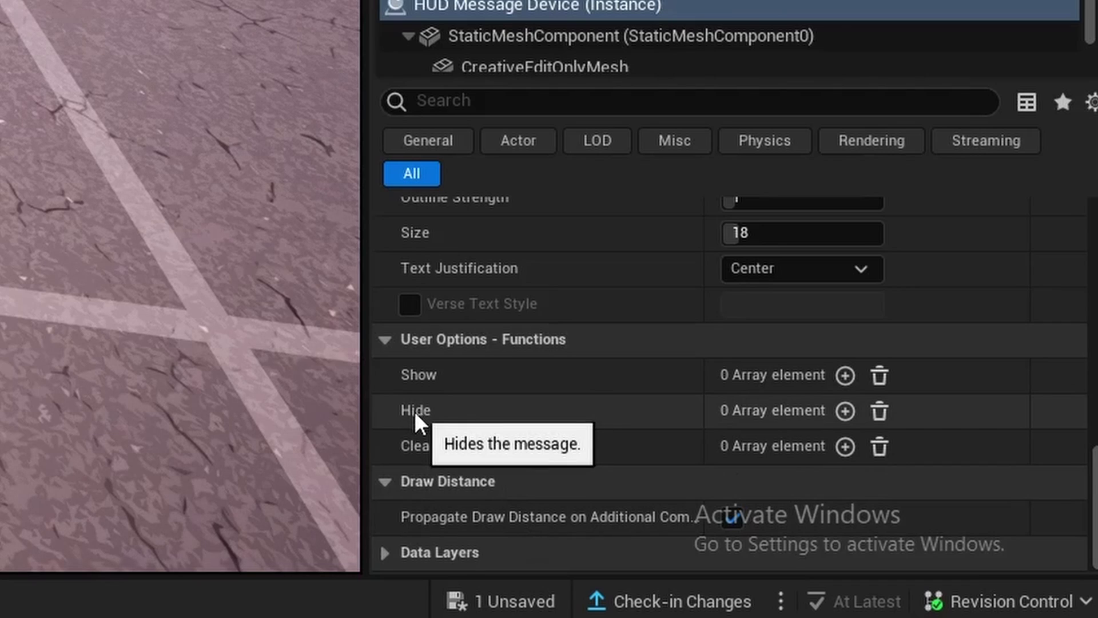
pyautogui.scroll(18, 452, 420)
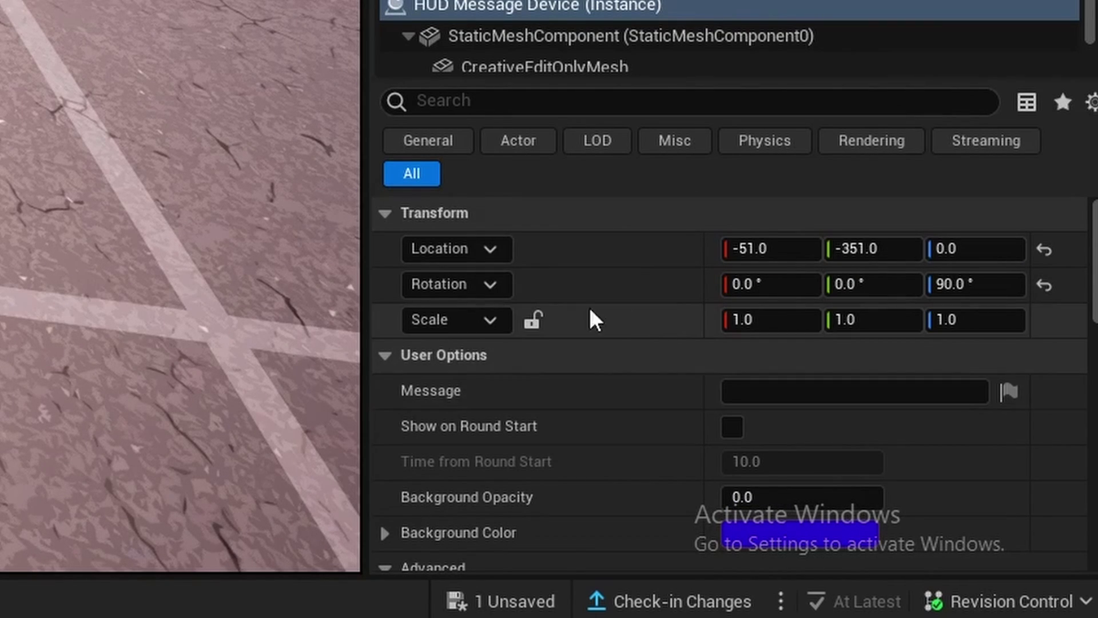
pyautogui.click(798, 384)
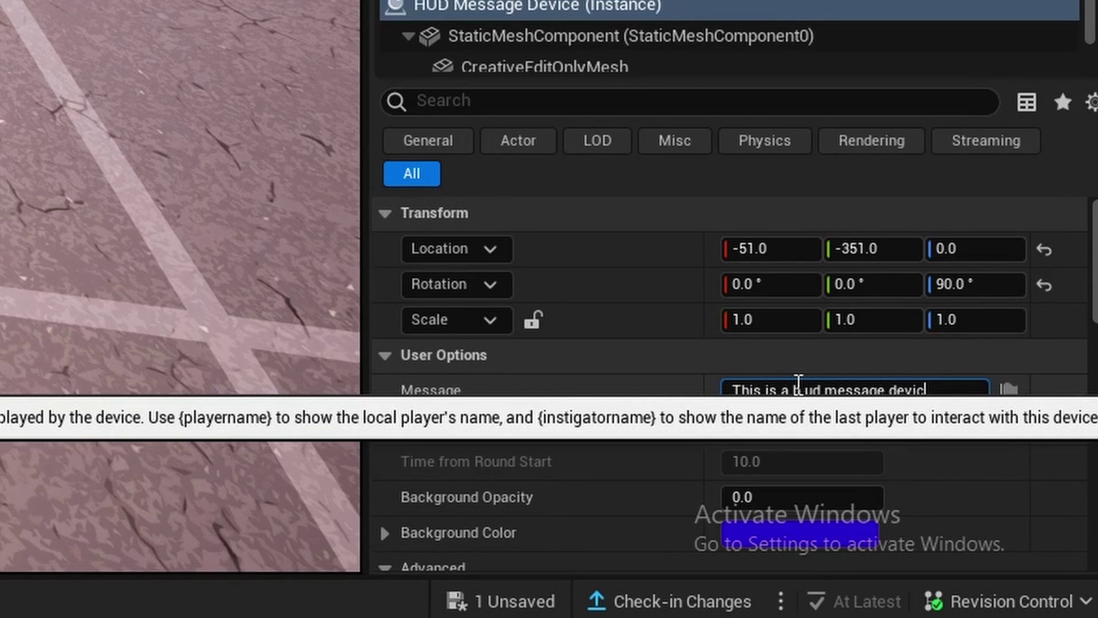
pyautogui.write('e')
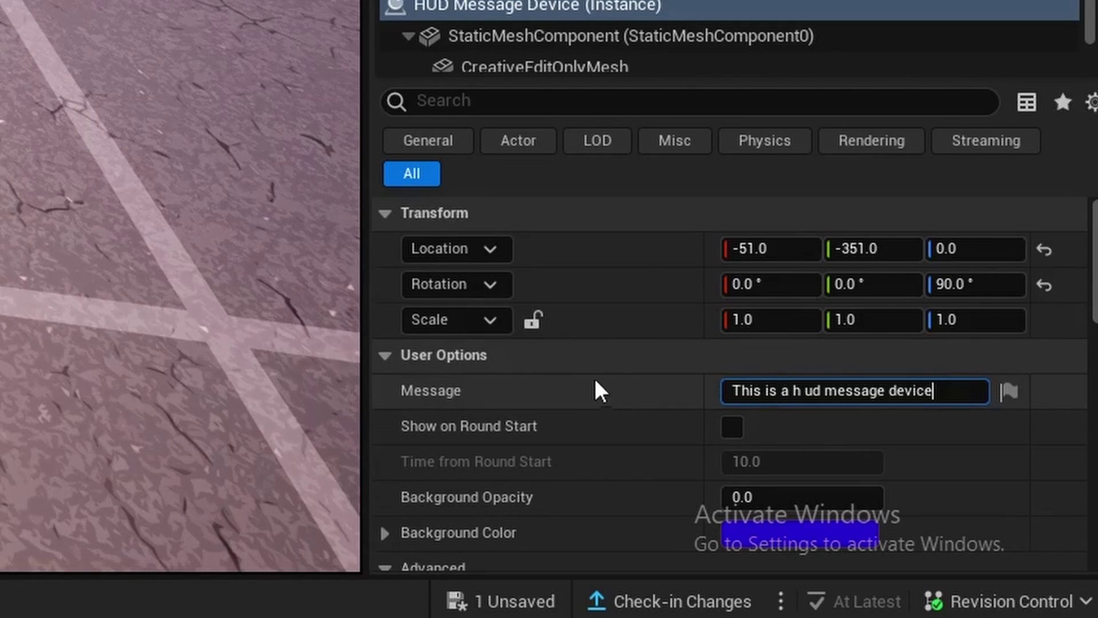
pyautogui.scroll(-3, 572, 360)
pyautogui.scroll(-2, 501, 308)
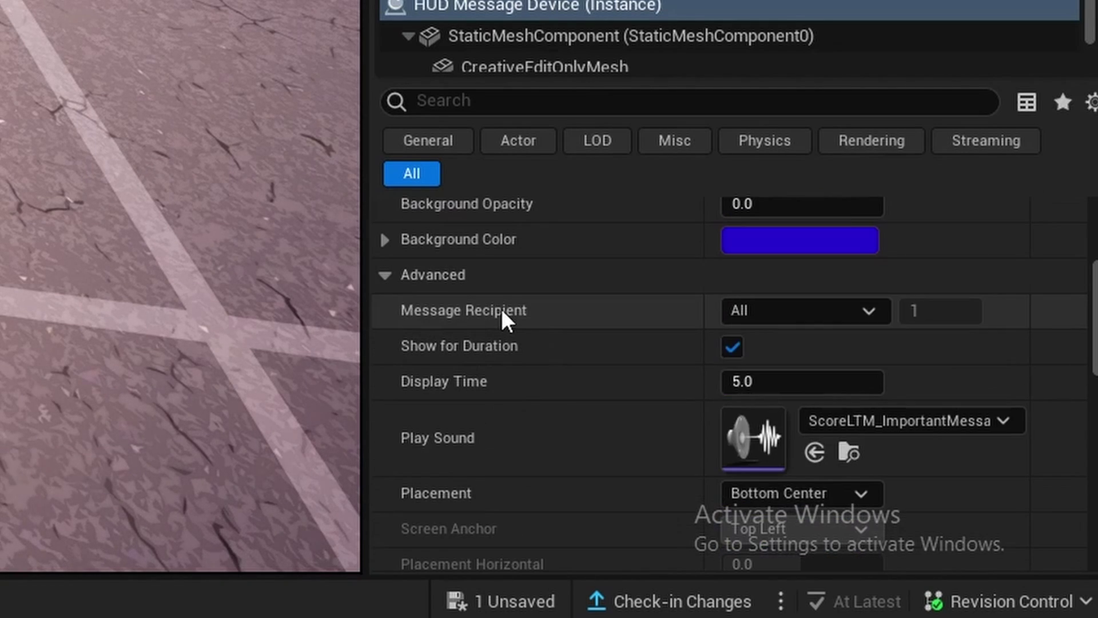
pyautogui.scroll(-2, 557, 331)
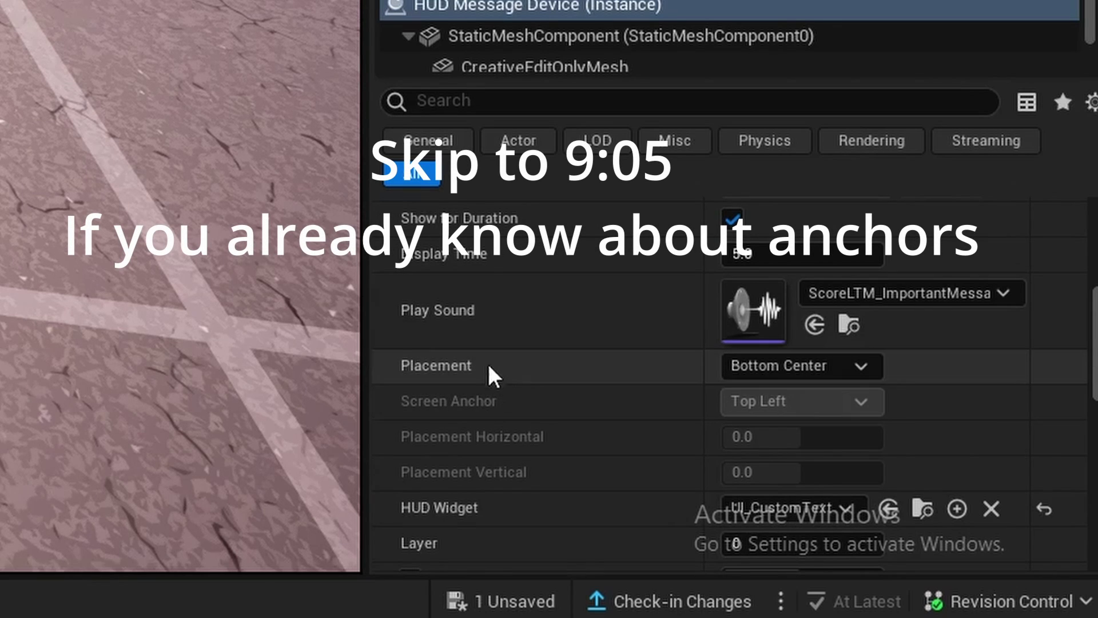
pyautogui.scroll(-1, 488, 364)
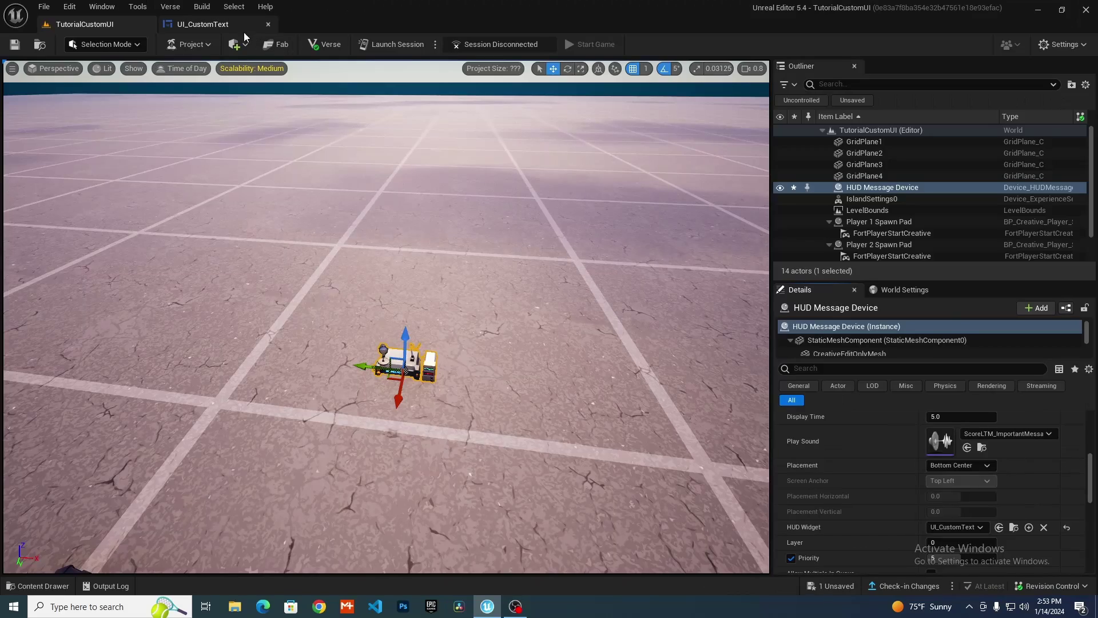
# In UI_CustomText, select the CustomText block and set its Position X and Y to 0.0
pyautogui.click(239, 27)
pyautogui.click(69, 372)
pyautogui.click(68, 374)
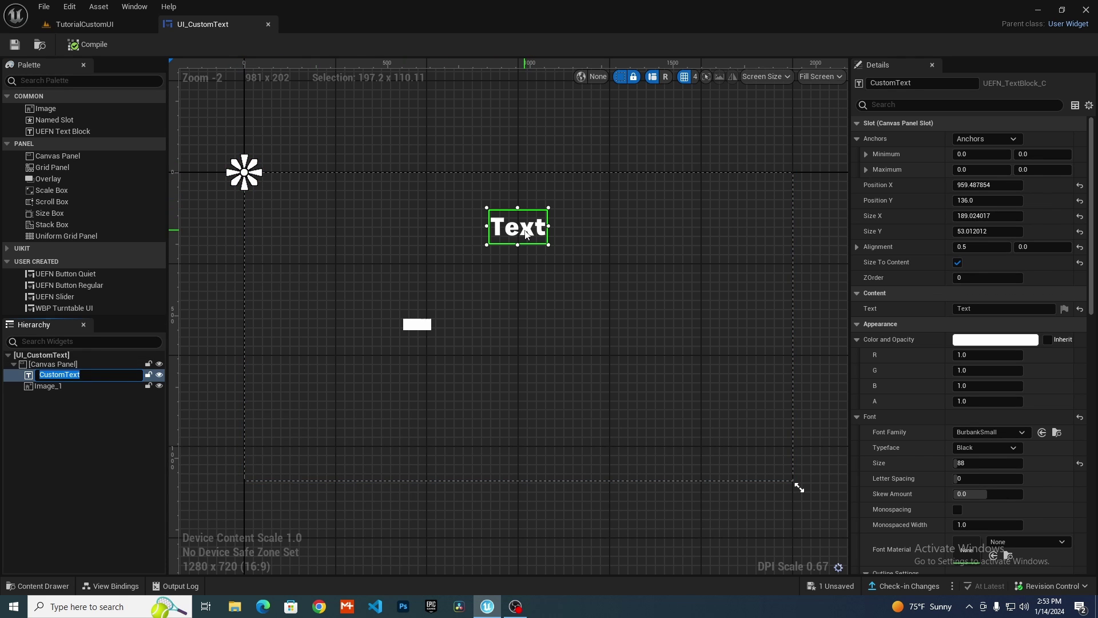
pyautogui.moveTo(526, 231); pyautogui.dragTo(489, 270)
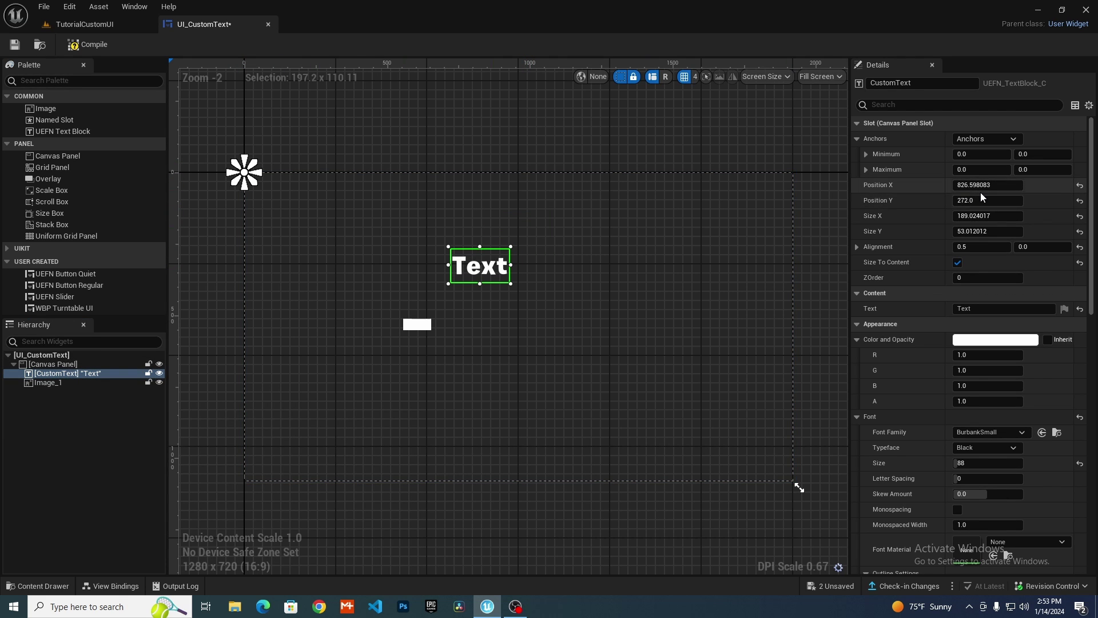
pyautogui.moveTo(995, 184); pyautogui.dragTo(937, 184)
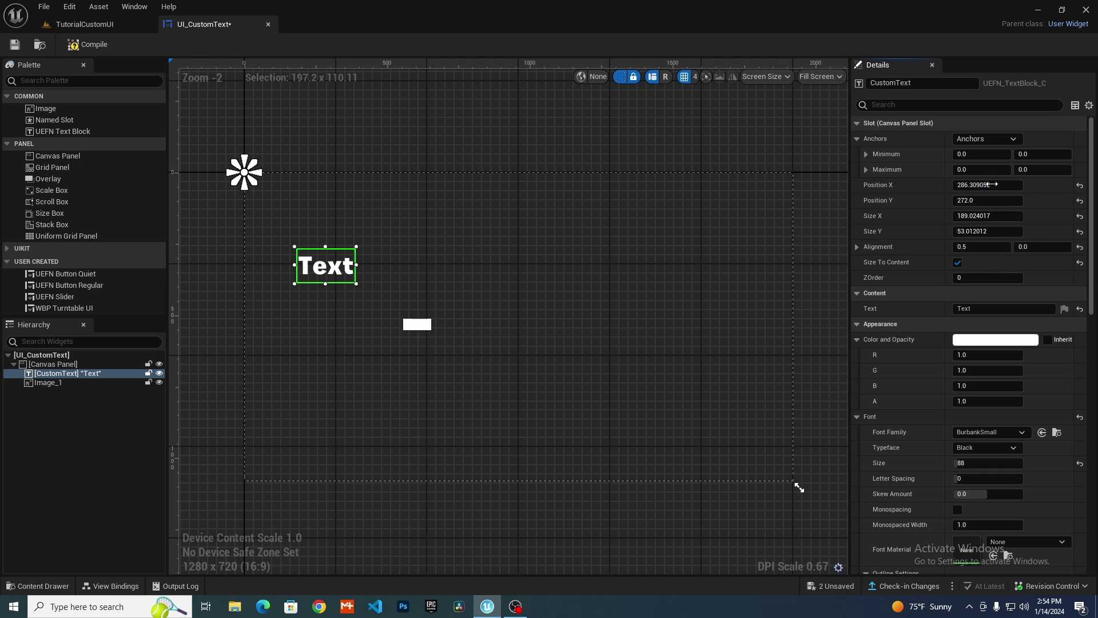
pyautogui.click(982, 185)
pyautogui.write('0')
pyautogui.press('Return')
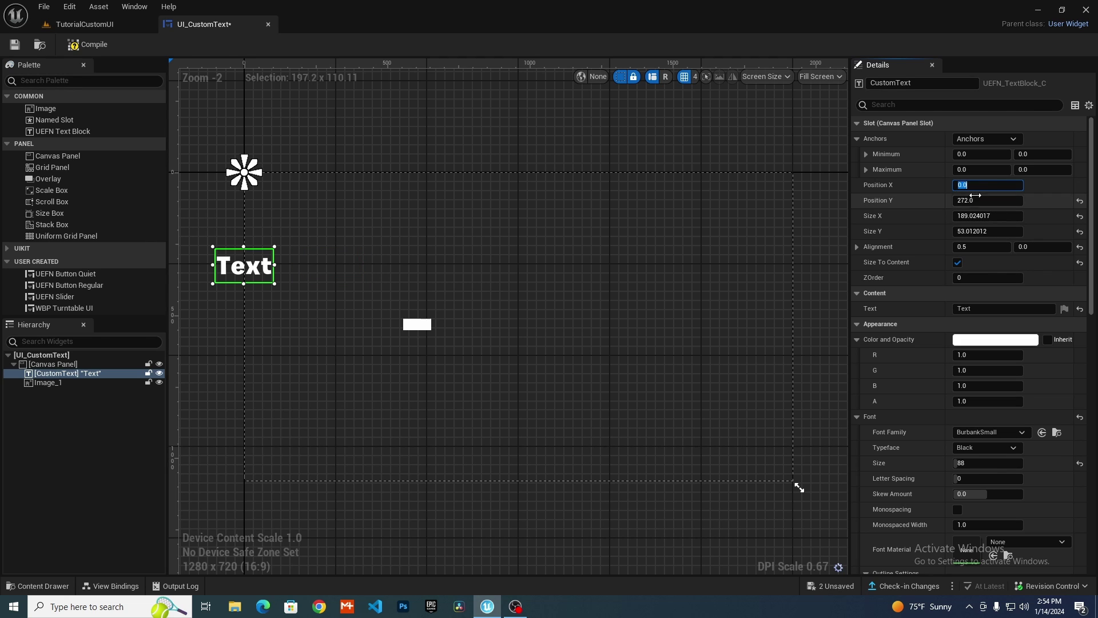
pyautogui.write('0')
pyautogui.press('Return')
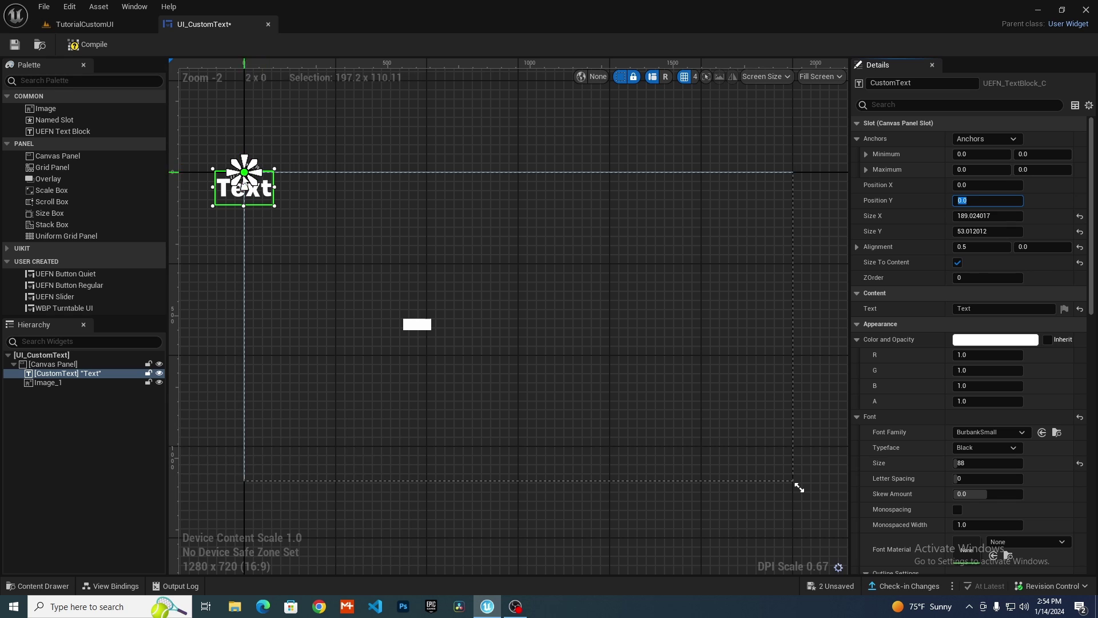
# Move the text block's anchor right of the canvas centre and zero its X and Y offsets
pyautogui.moveTo(244, 173); pyautogui.dragTo(595, 291)
pyautogui.click(995, 185)
pyautogui.write('0')
pyautogui.press('Return')
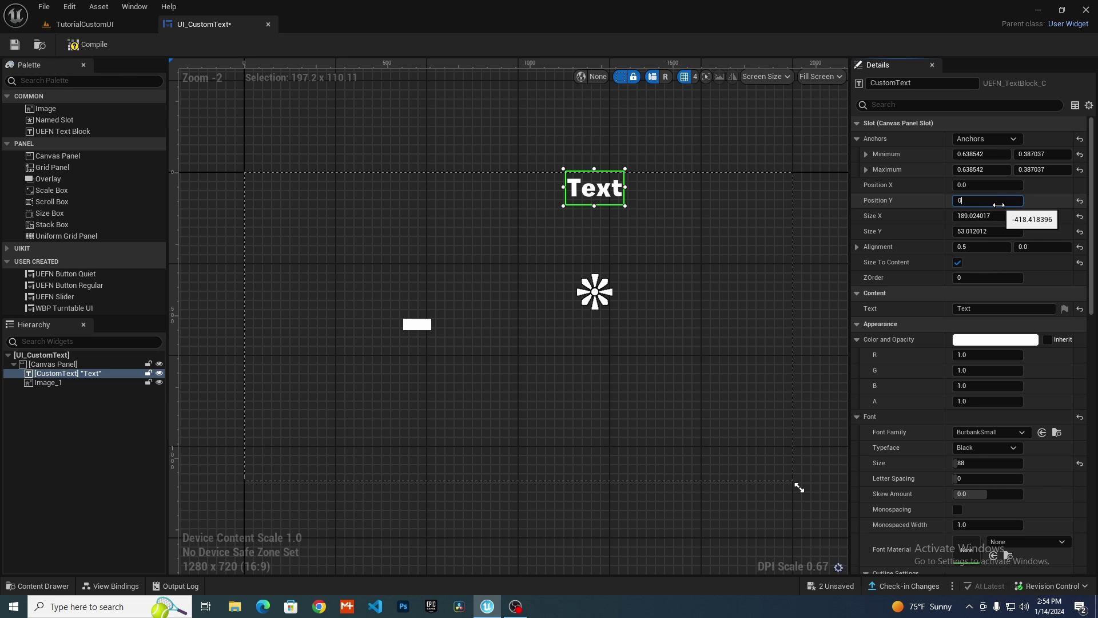
pyautogui.click(998, 204)
pyautogui.write('0')
pyautogui.press('Return')
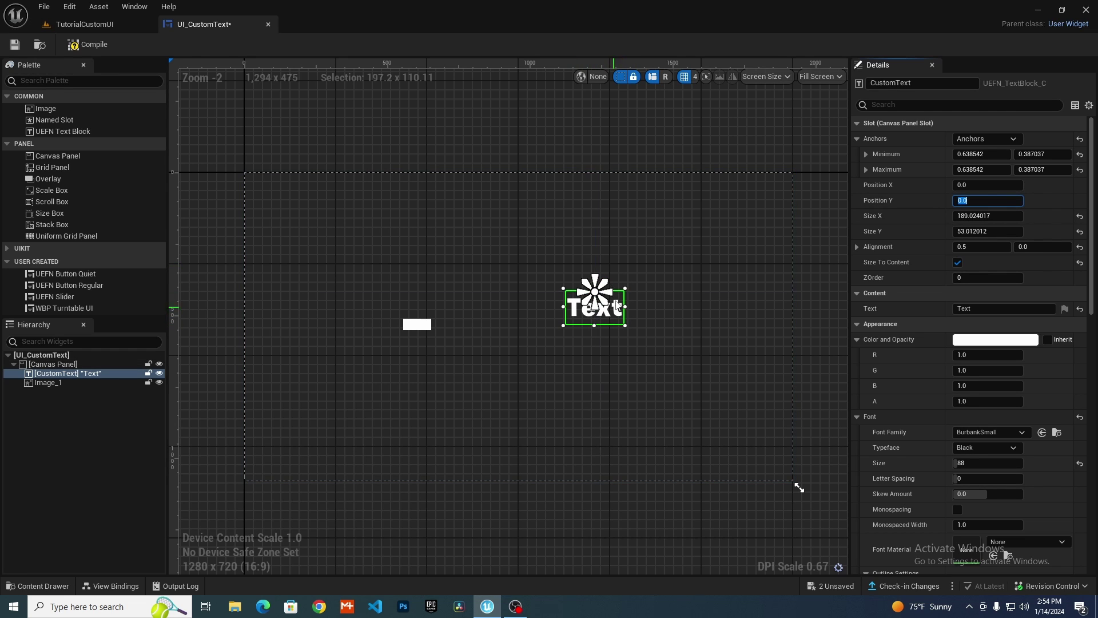
pyautogui.moveTo(589, 308)
pyautogui.mouseDown()
pyautogui.moveTo(601, 325)
pyautogui.moveTo(592, 322)
pyautogui.mouseUp()
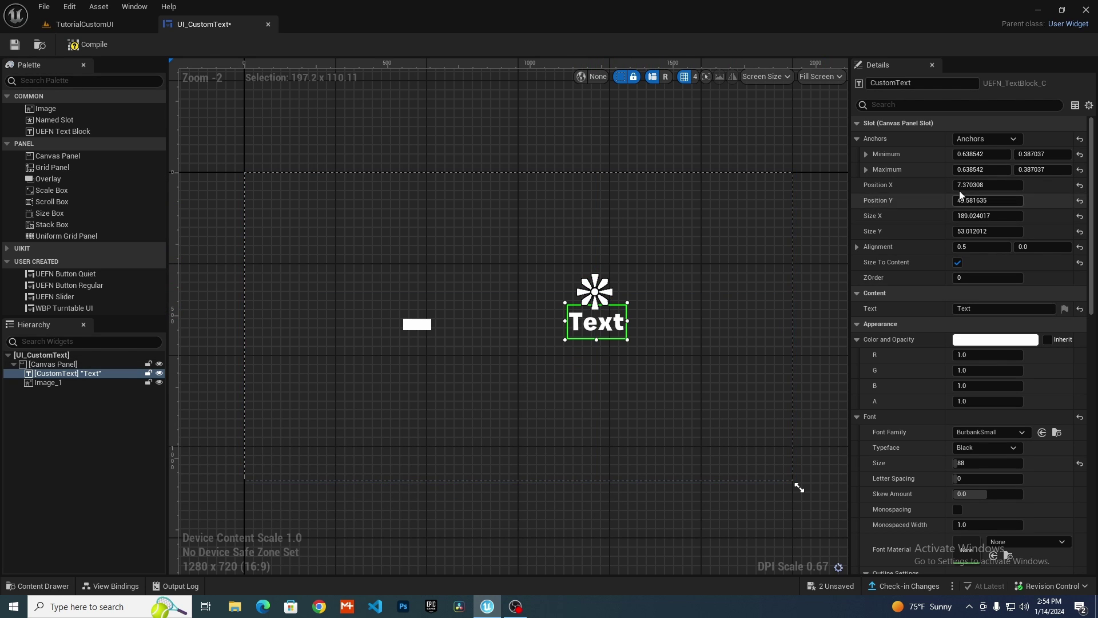
# Apply the top-left anchor preset to the text block and reposition it on the canvas
pyautogui.click(985, 139)
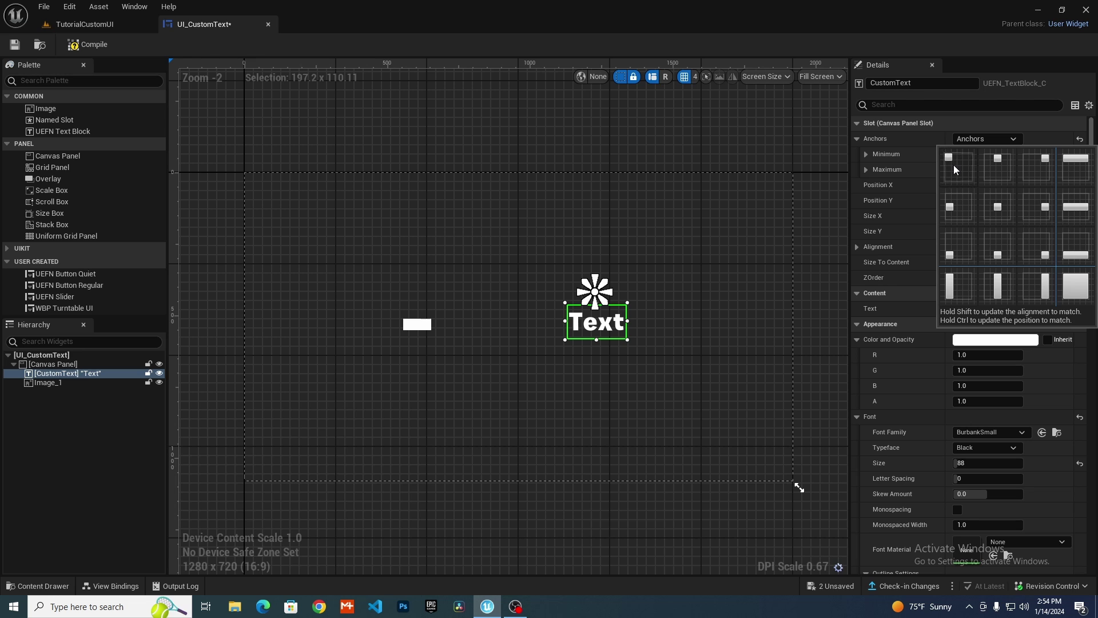
pyautogui.click(955, 169)
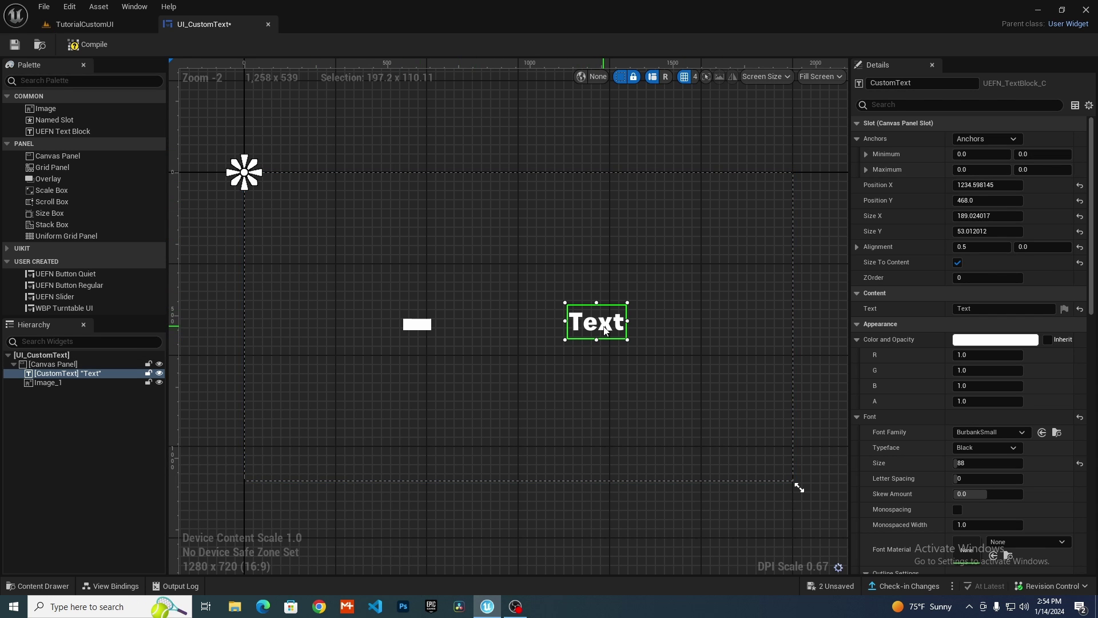
pyautogui.moveTo(601, 328); pyautogui.dragTo(516, 230)
pyautogui.moveTo(516, 230); pyautogui.dragTo(519, 218)
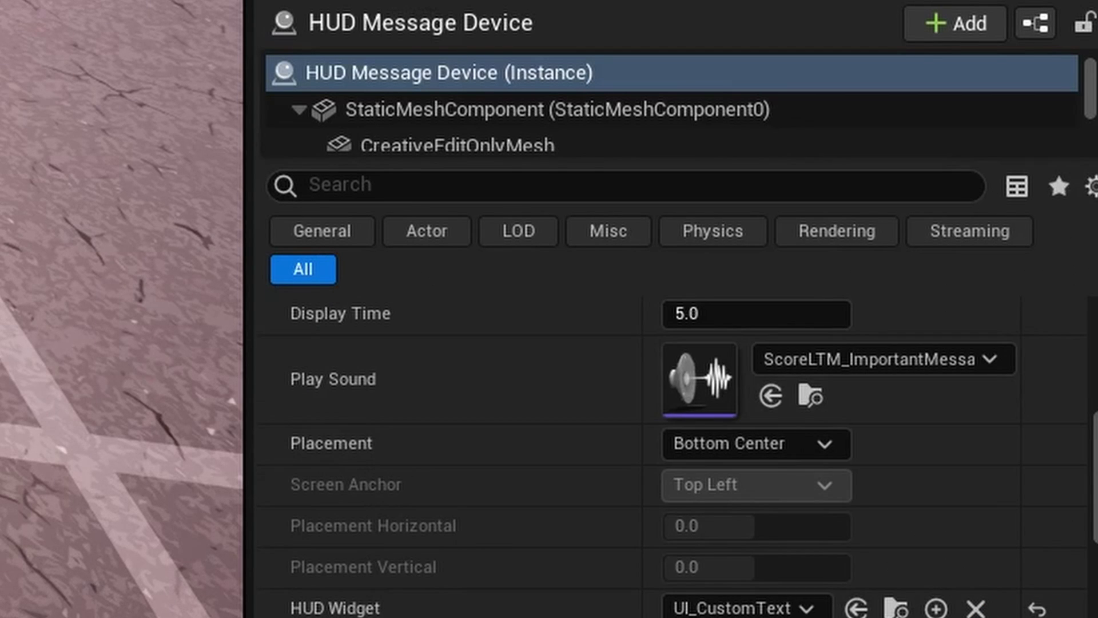
# Set the device's Placement to Custom, keeping the Screen Anchor at Top Left
pyautogui.click(734, 453)
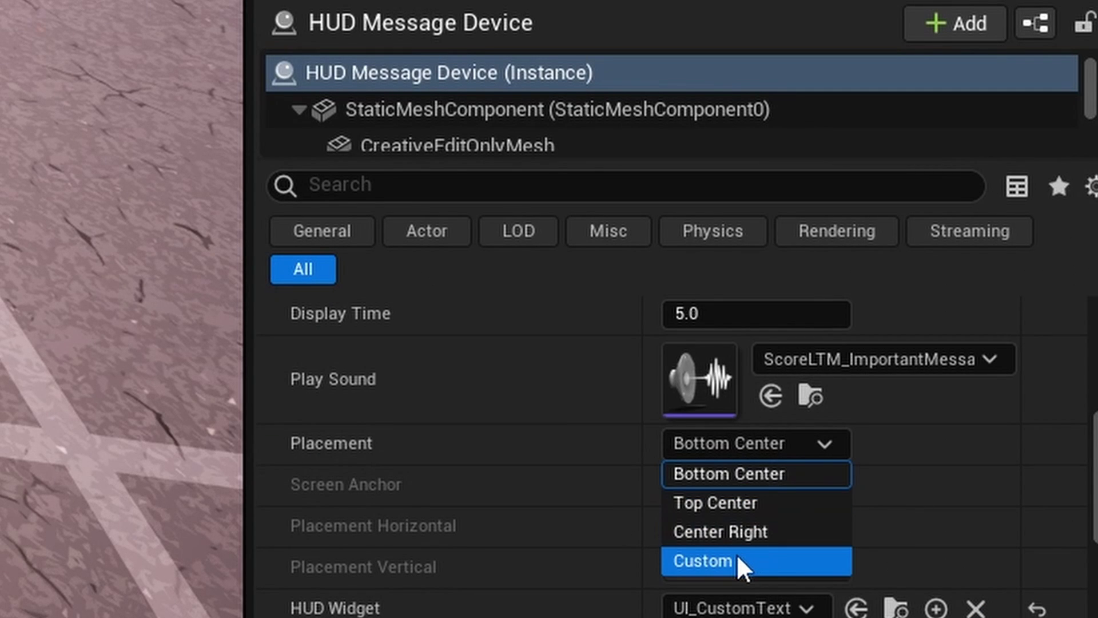
pyautogui.click(718, 554)
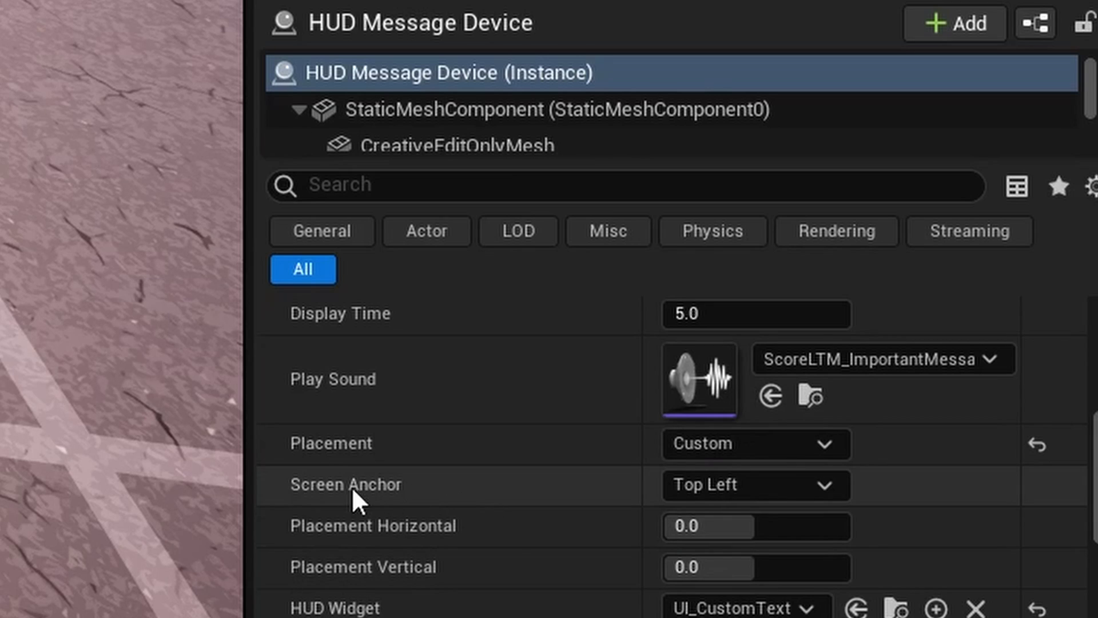
pyautogui.click(732, 486)
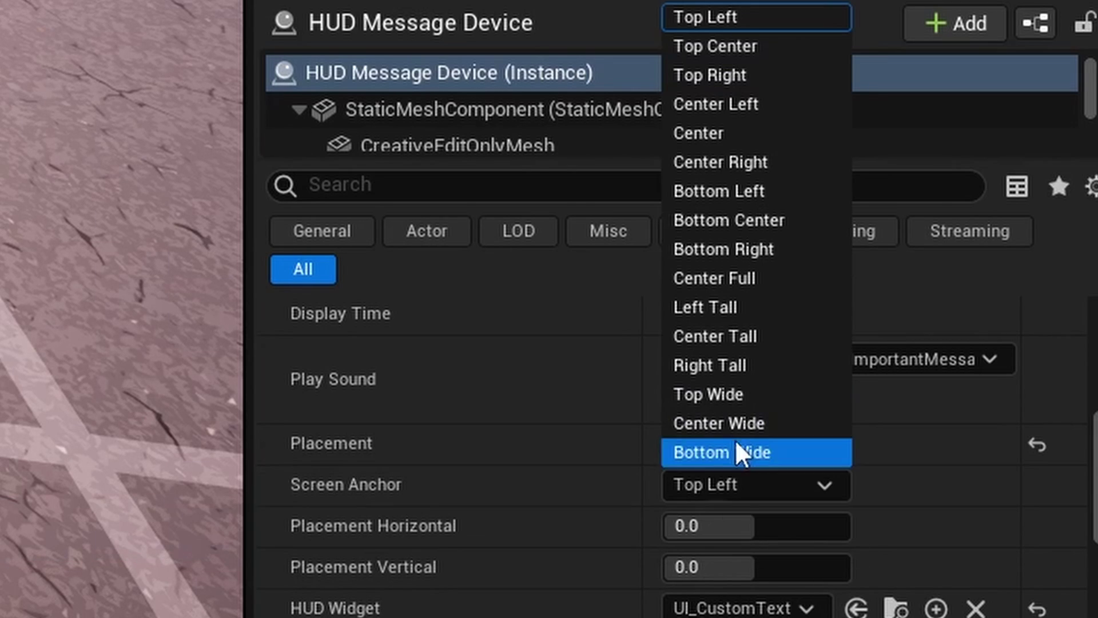
pyautogui.click(699, 19)
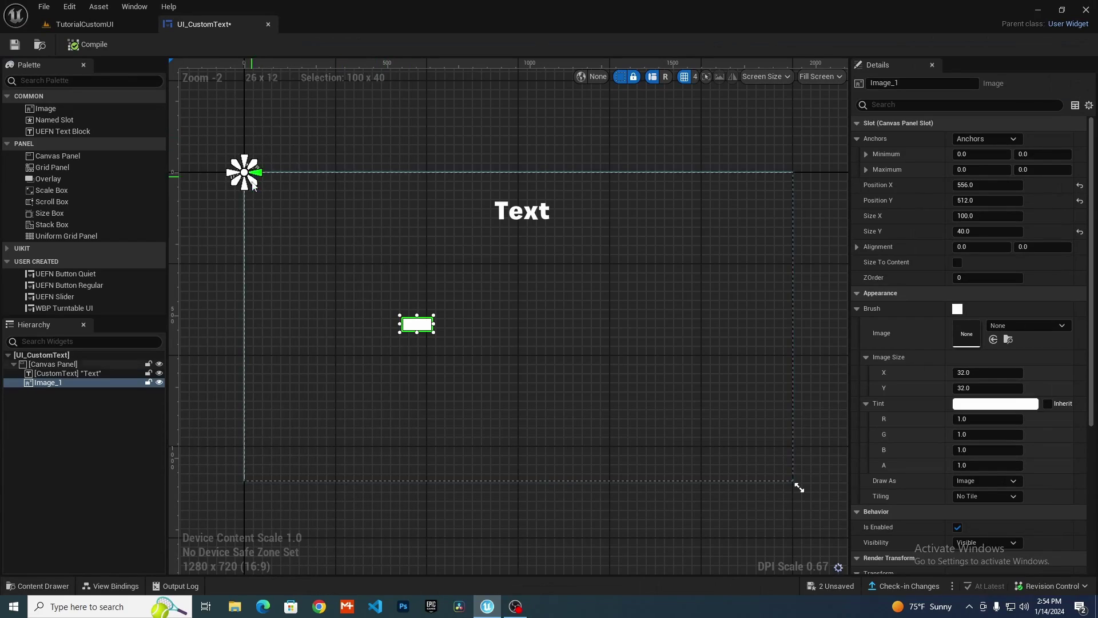
# Anchor the widget at top centre and set the device's Screen Anchor to Top Center
pyautogui.click(981, 139)
pyautogui.click(1002, 169)
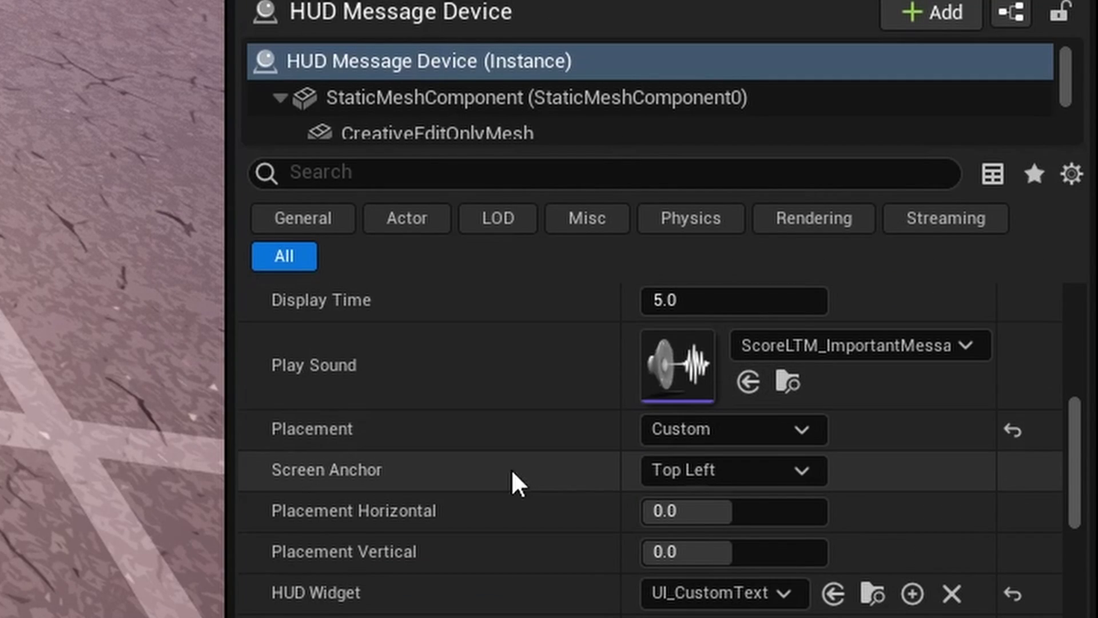
pyautogui.click(740, 474)
pyautogui.click(728, 34)
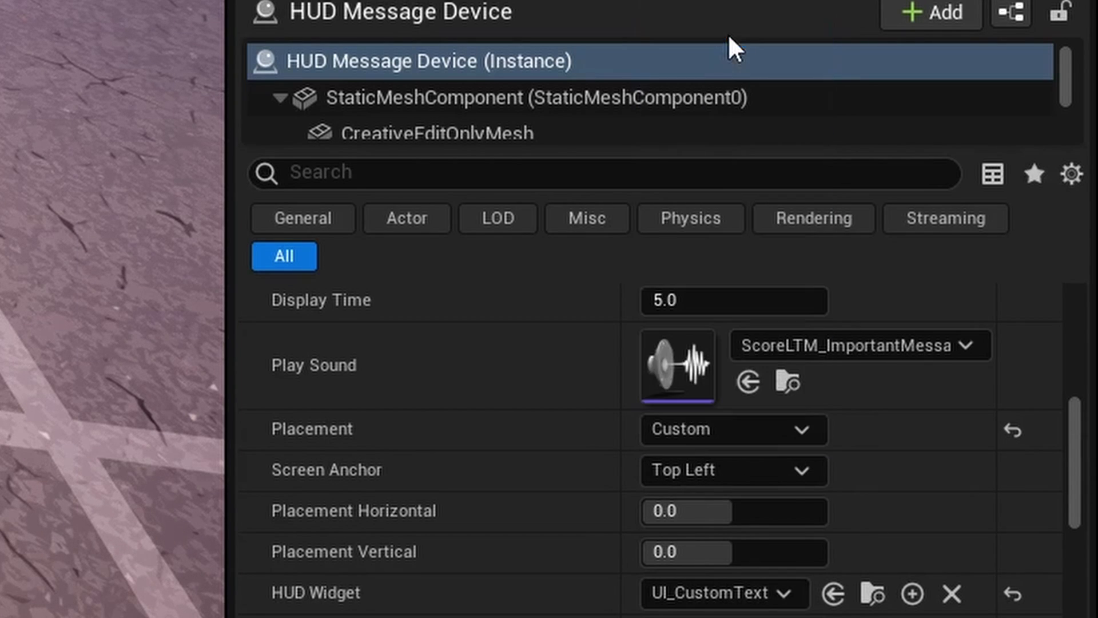
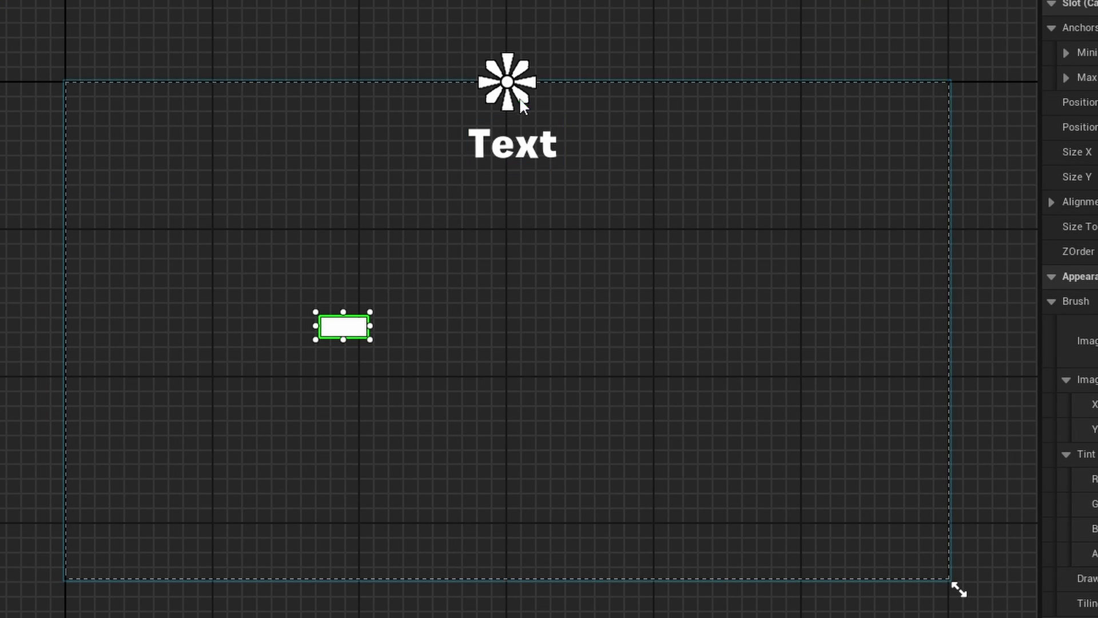
# Move the Text block up, anchor it to the canvas top centre, and centre it under the anchor
pyautogui.moveTo(505, 154)
pyautogui.mouseDown()
pyautogui.moveTo(502, 97)
pyautogui.moveTo(505, 153)
pyautogui.mouseUp()
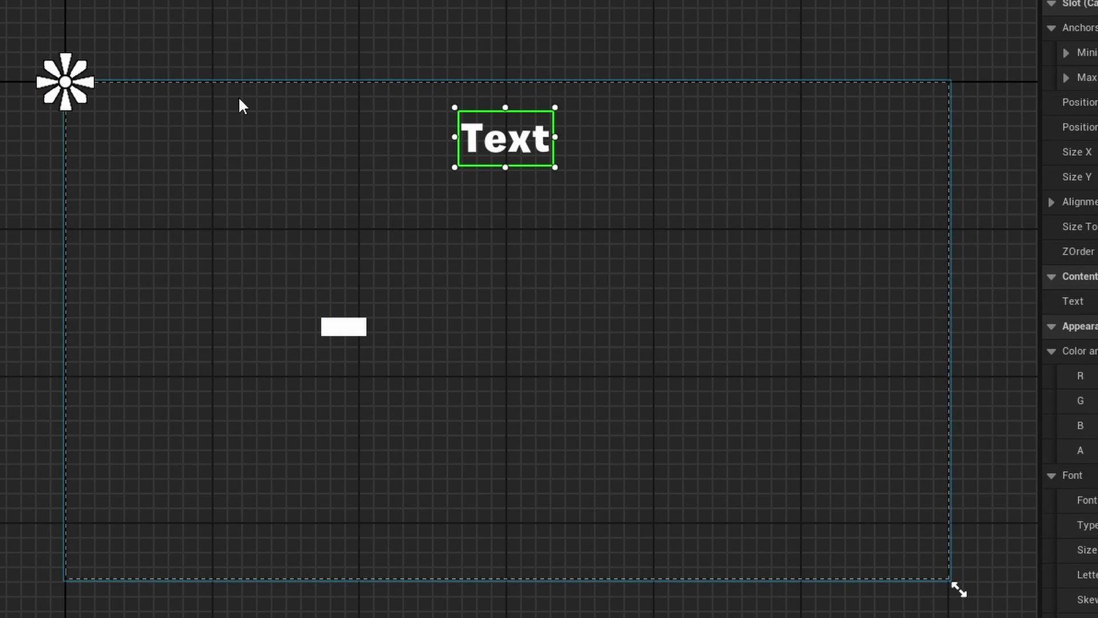
pyautogui.moveTo(65, 82); pyautogui.dragTo(507, 81)
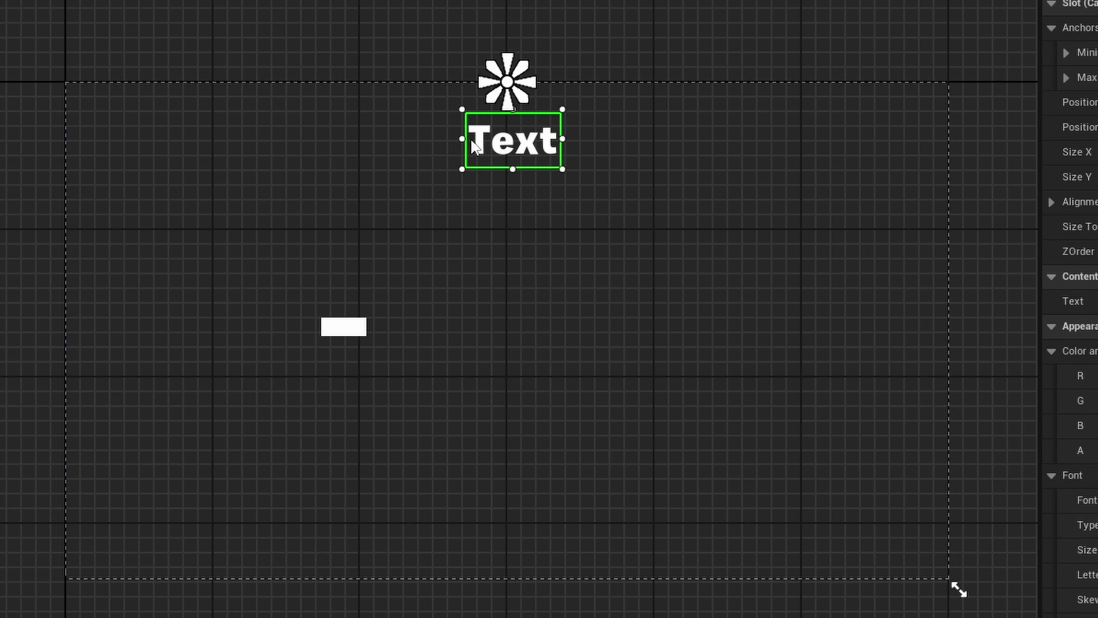
pyautogui.moveTo(516, 147)
pyautogui.mouseDown()
pyautogui.moveTo(118, 110)
pyautogui.moveTo(491, 139)
pyautogui.moveTo(513, 157)
pyautogui.moveTo(513, 147)
pyautogui.mouseUp()
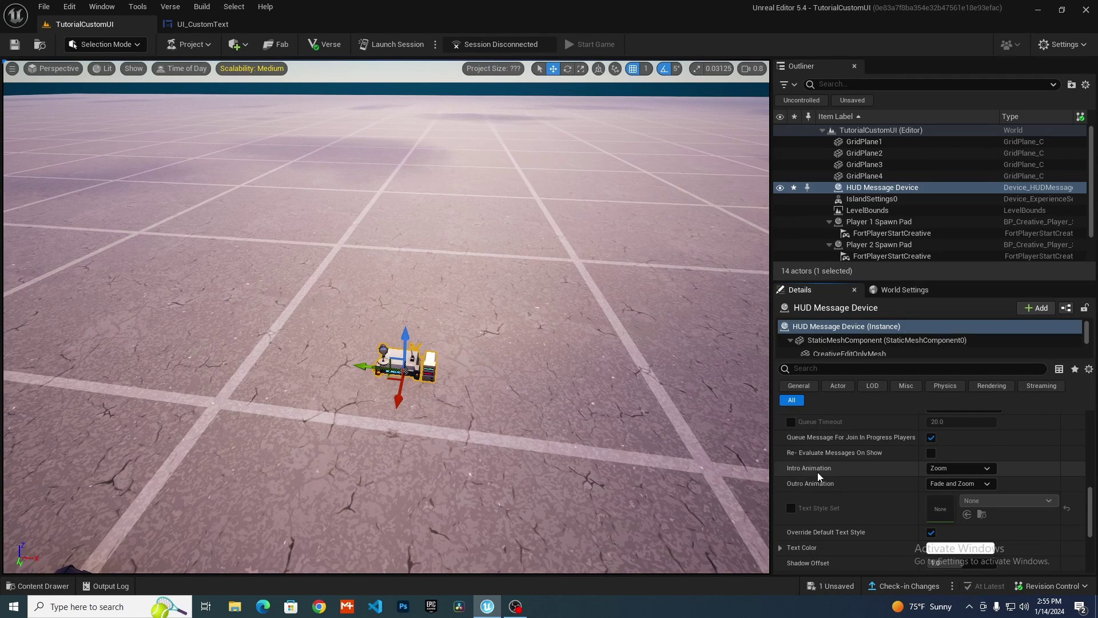
# Launch a play session from the level, saving the changed HUD Message Device when prompted
pyautogui.click(203, 24)
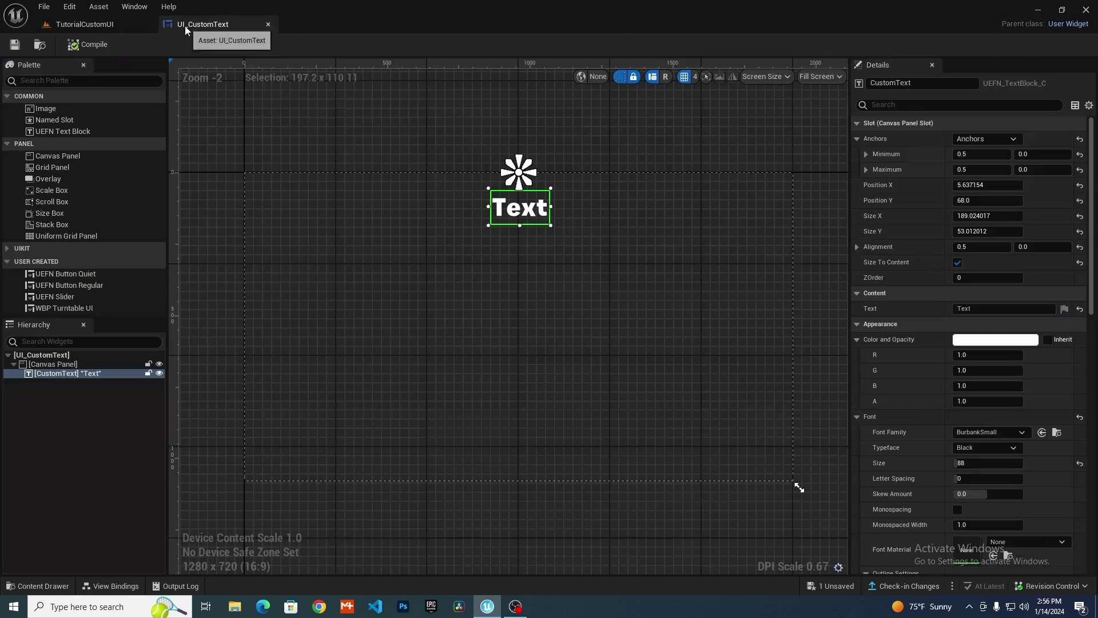
pyautogui.click(89, 24)
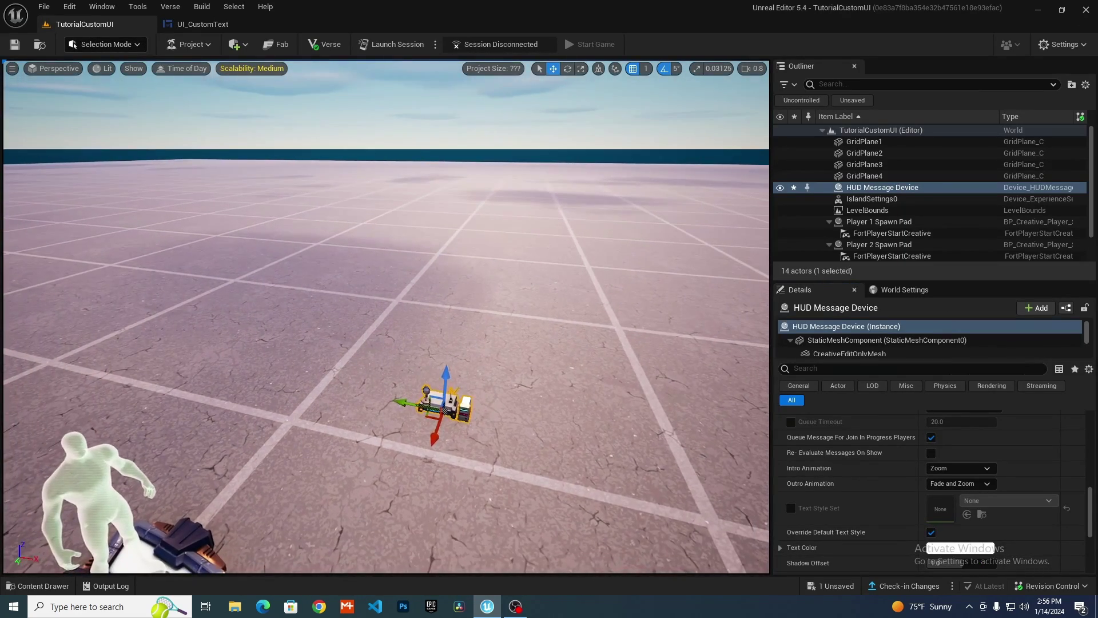
pyautogui.click(391, 44)
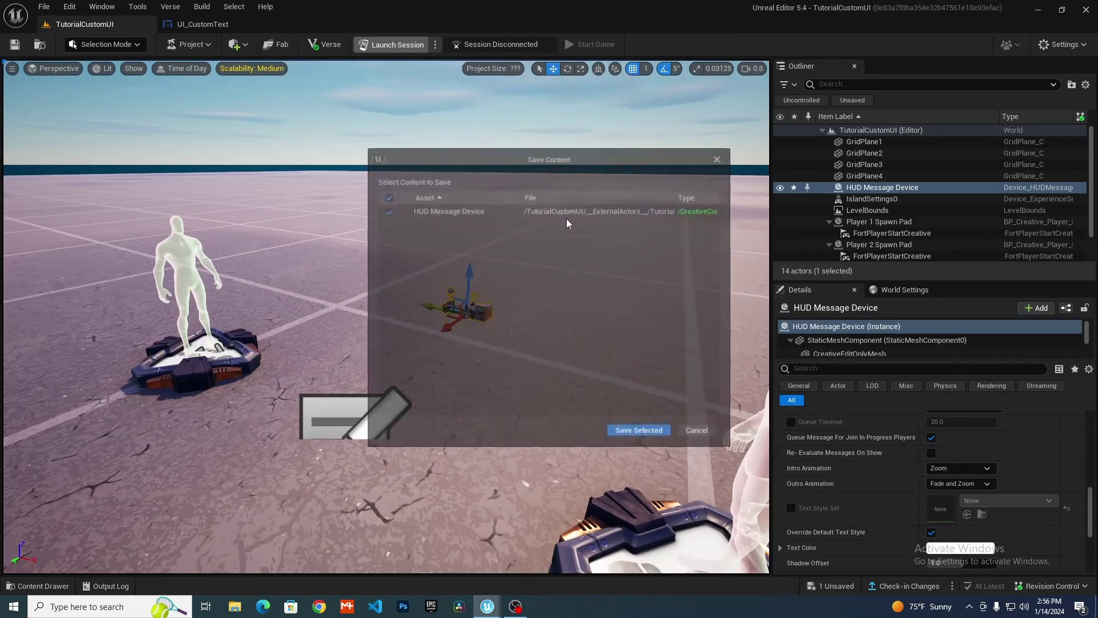
pyautogui.click(642, 431)
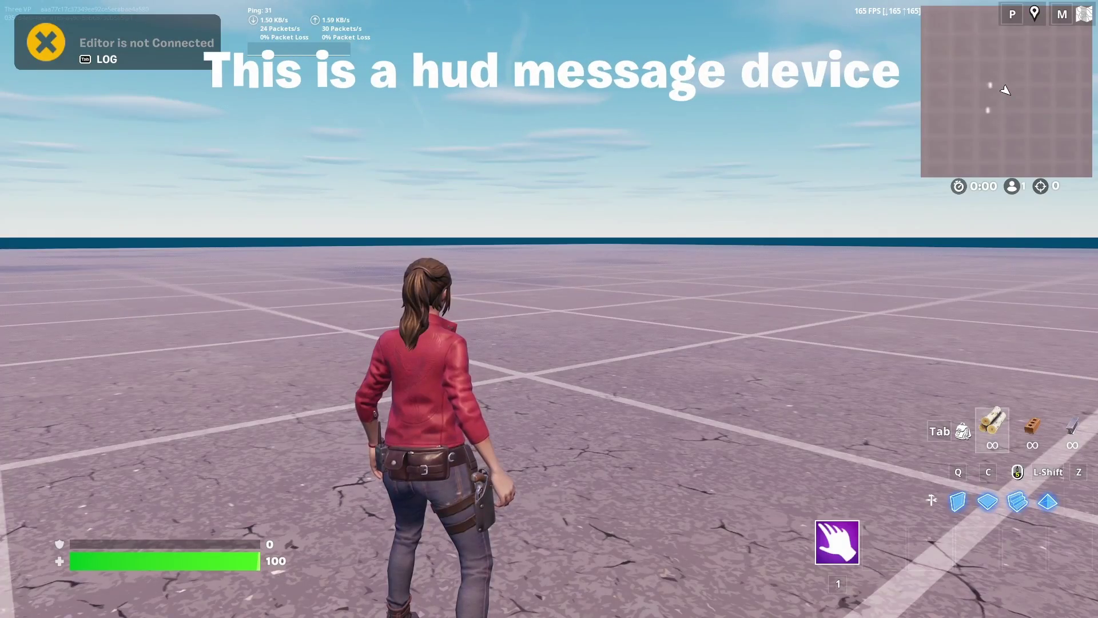
# Run forward and slide across the grid while 'This is a hud message device' shows on top
pyautogui.press('w')
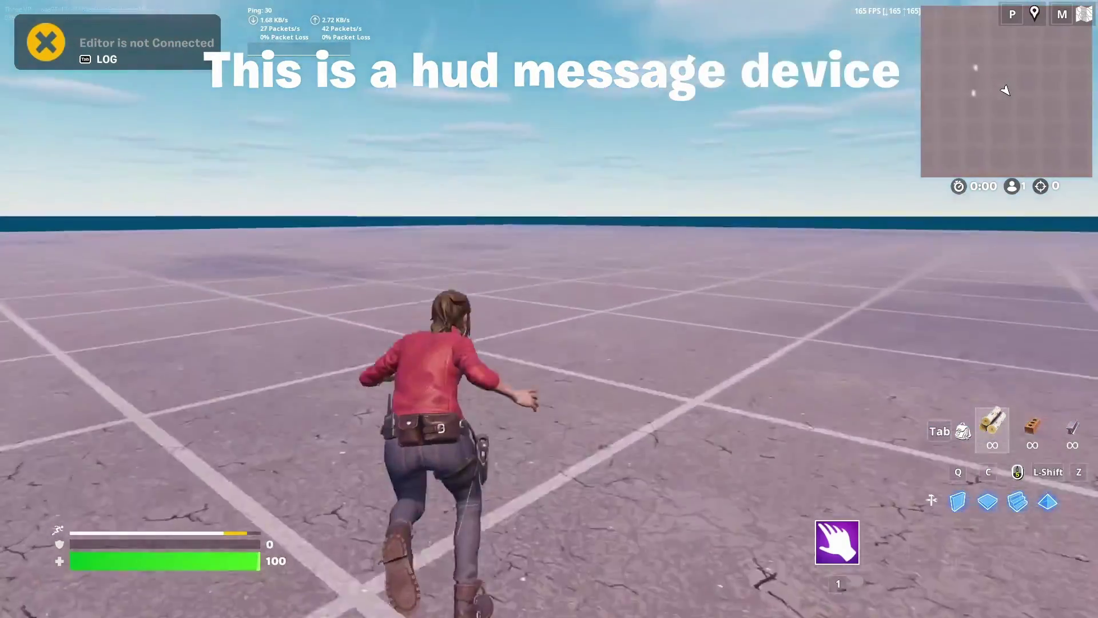
pyautogui.press('ctrl')
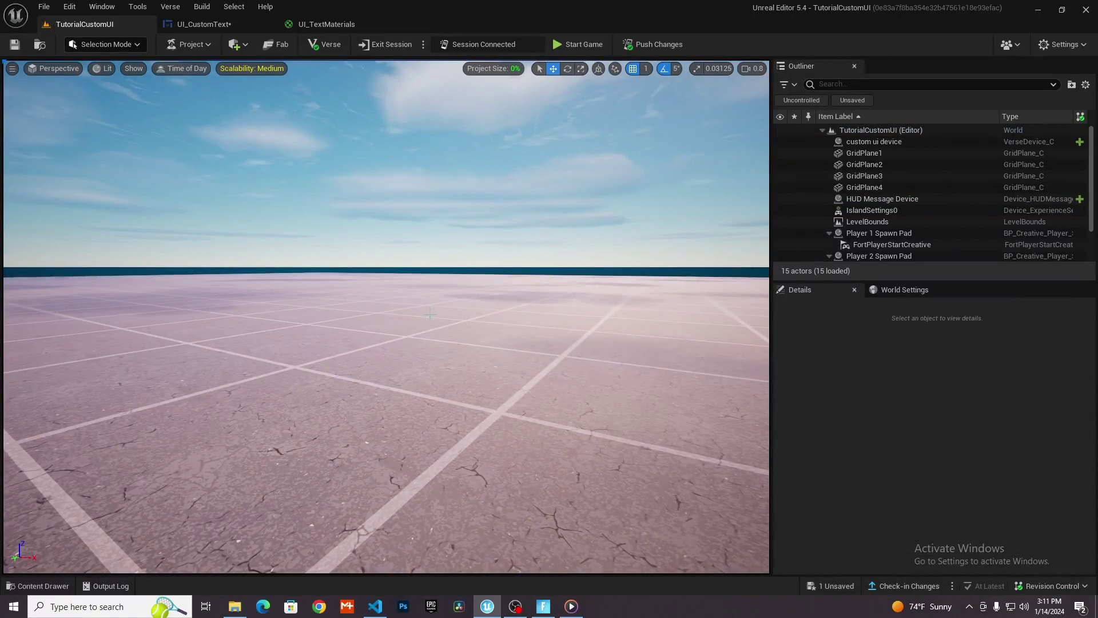
# Open the custom_ui_device Verse code and highlight the OnBegin block and editable HudDevice declaration
pyautogui.moveTo(431, 313); pyautogui.dragTo(431, 312, button='right')
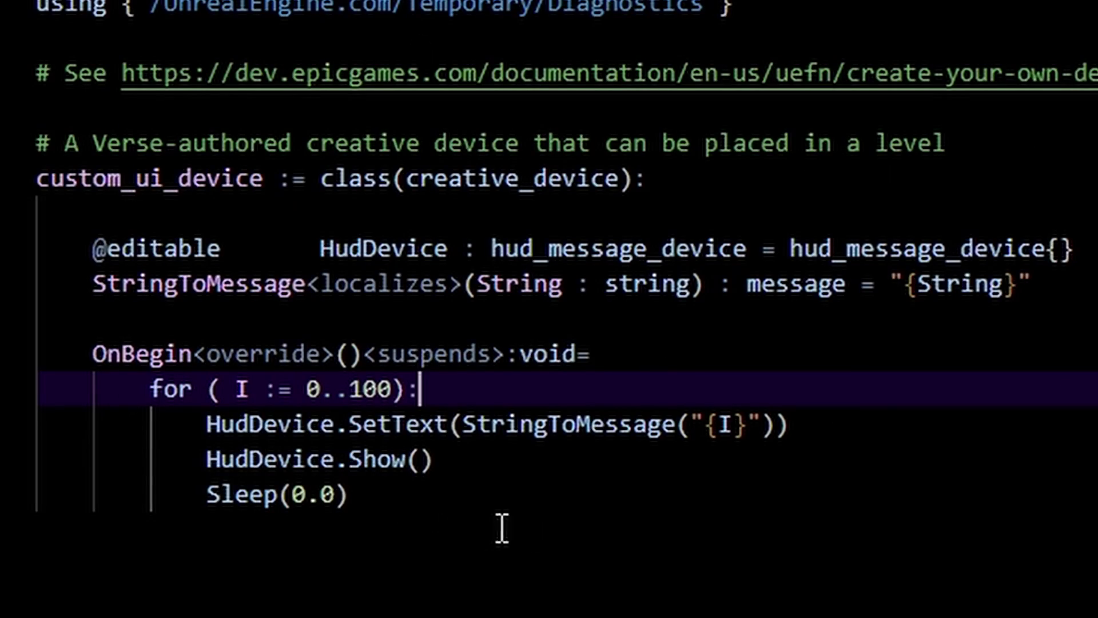
pyautogui.moveTo(498, 526); pyautogui.dragTo(57, 205)
pyautogui.click(1075, 354)
pyautogui.moveTo(1083, 249); pyautogui.dragTo(1035, 286)
pyautogui.click(927, 523)
pyautogui.click(361, 325)
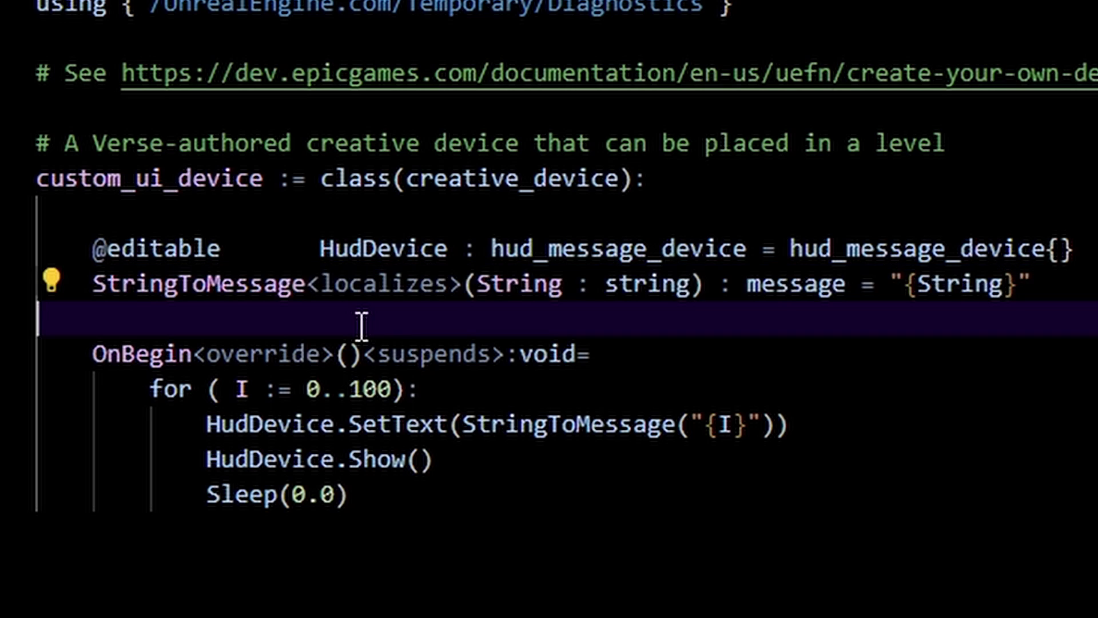
# Highlight the StringToMessage parameter, its message return type, and the HudDevice.SetText line
pyautogui.moveTo(493, 284); pyautogui.dragTo(681, 284)
pyautogui.click(745, 349)
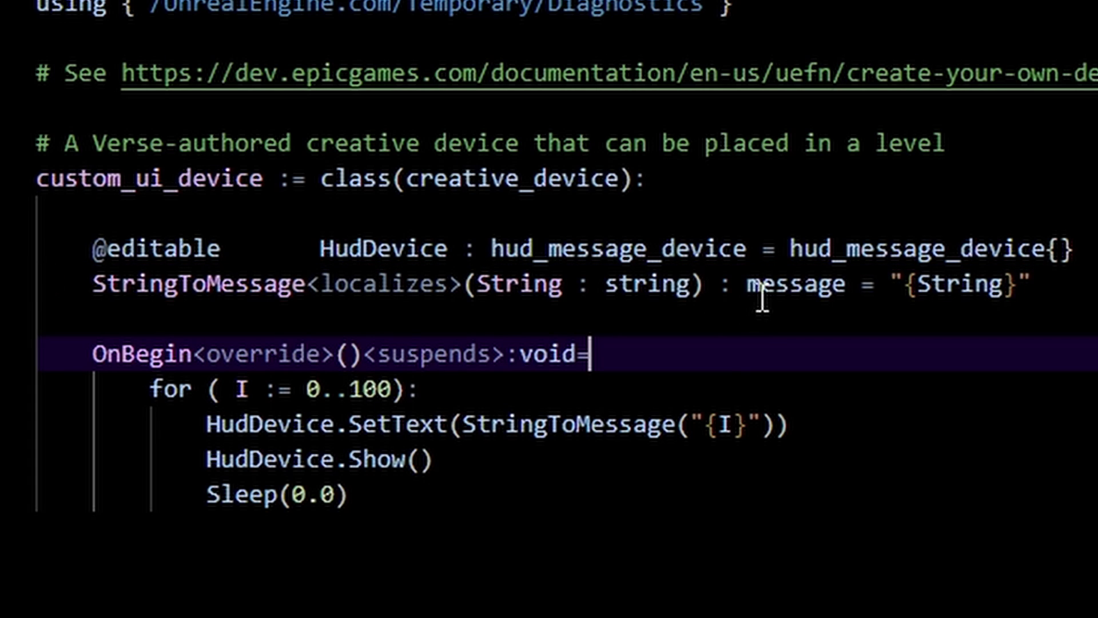
pyautogui.doubleClick(828, 286)
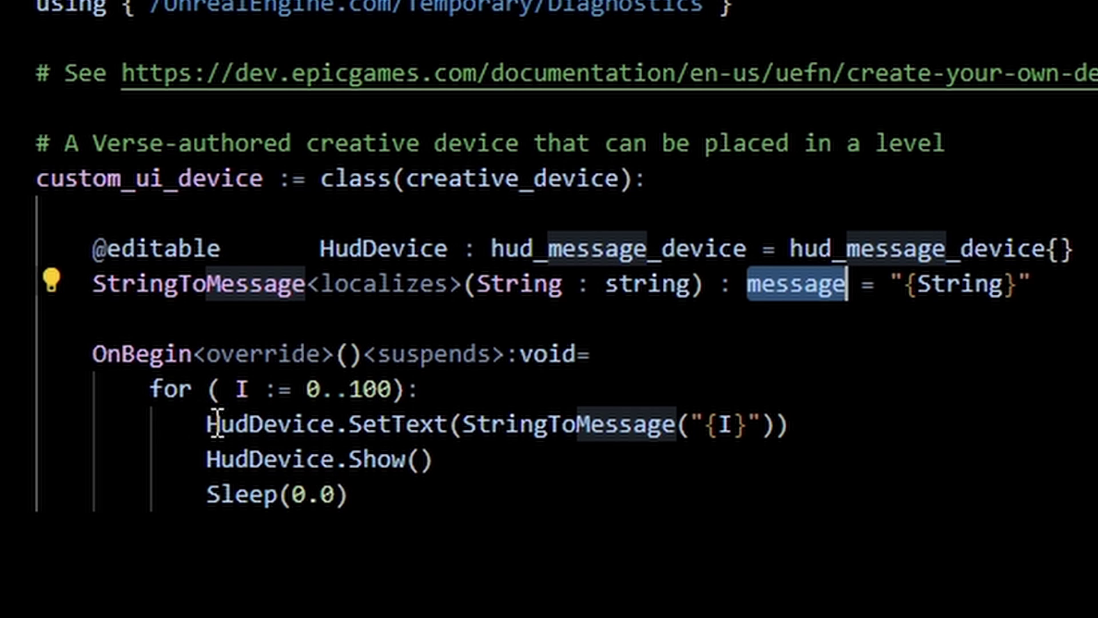
pyautogui.moveTo(208, 424); pyautogui.dragTo(782, 426)
pyautogui.click(523, 482)
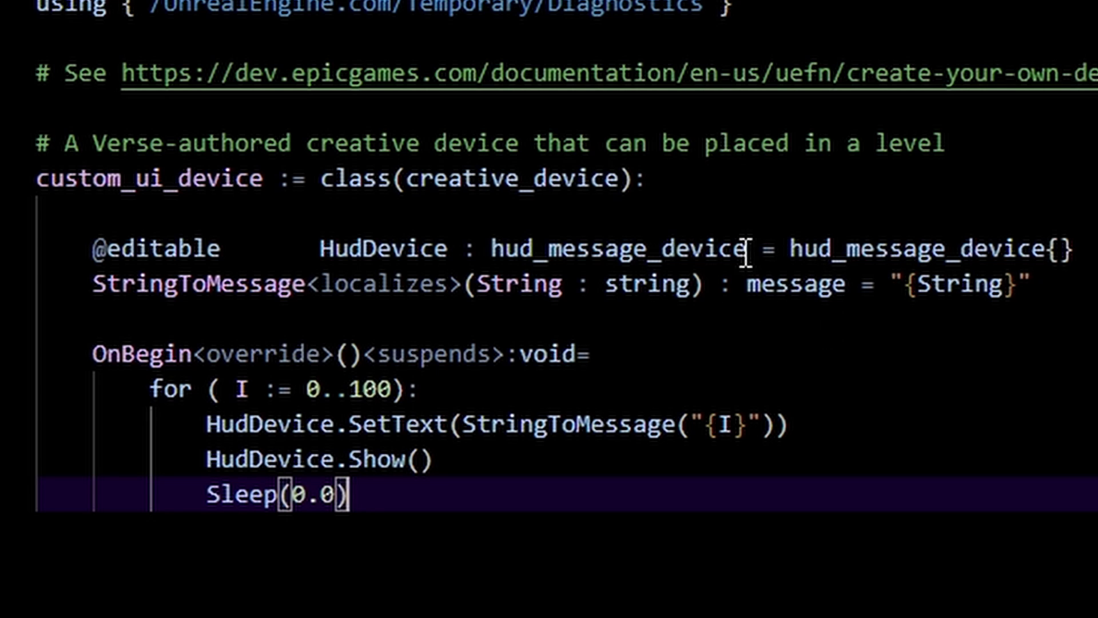
pyautogui.doubleClick(816, 285)
pyautogui.click(818, 572)
pyautogui.moveTo(207, 437); pyautogui.dragTo(840, 437)
pyautogui.click(691, 490)
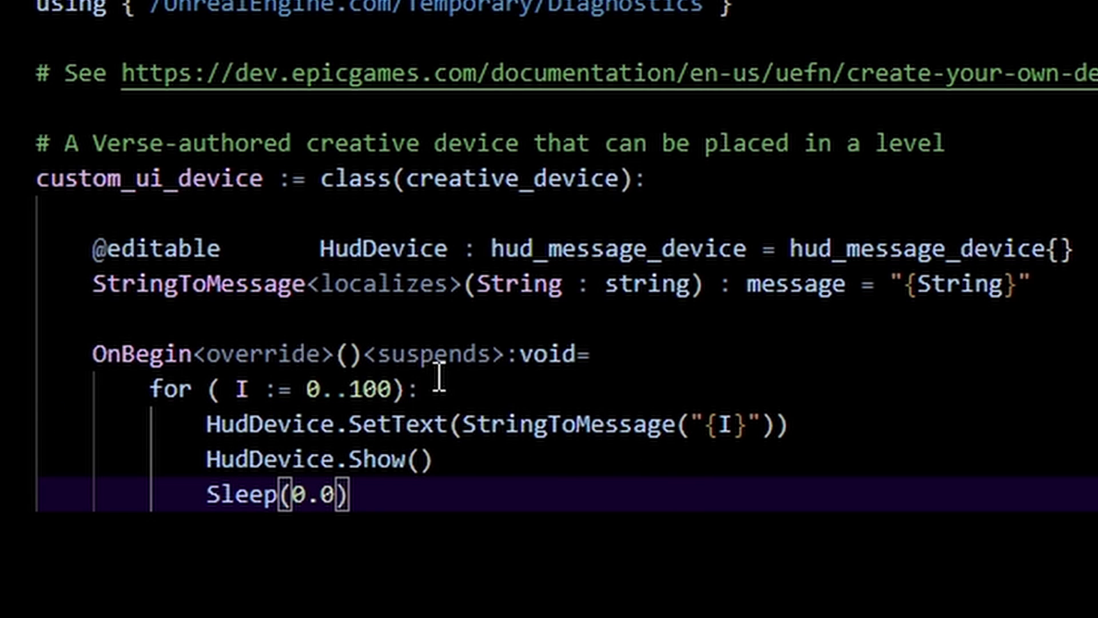
# Highlight the for loop over 0..100, the StringToMessage call with {I}, and HudDevice.SetText
pyautogui.moveTo(434, 376); pyautogui.dragTo(188, 380)
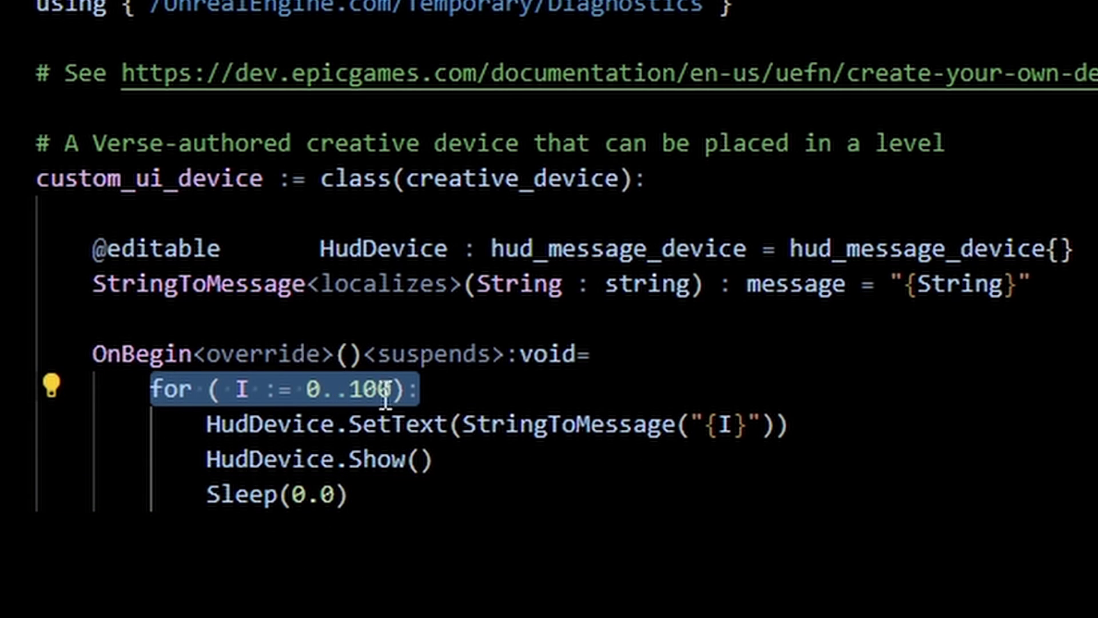
pyautogui.click(446, 389)
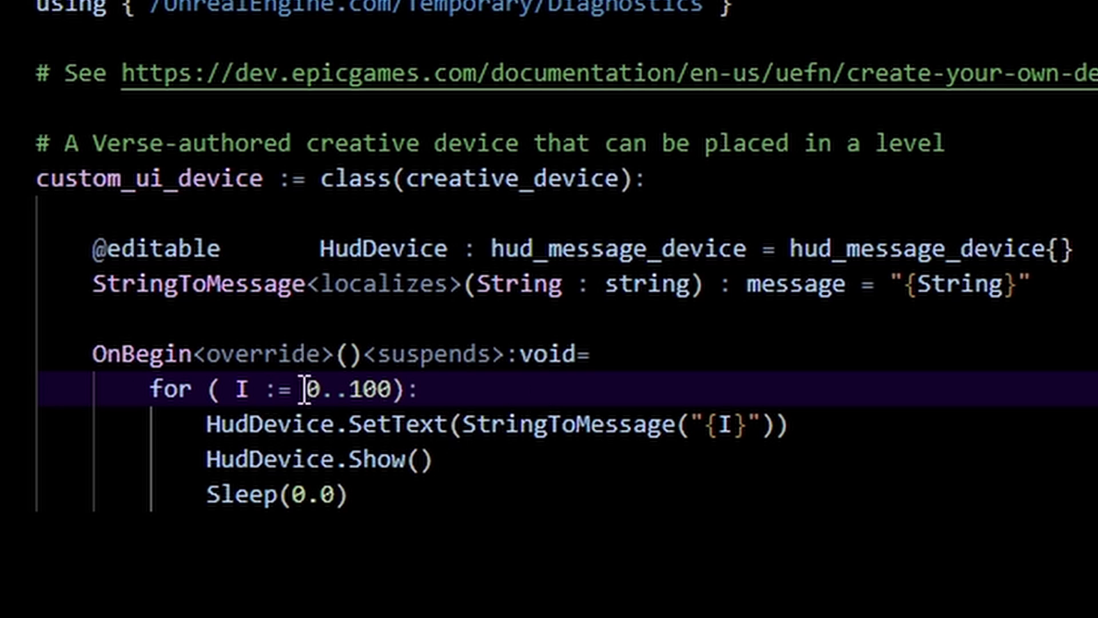
pyautogui.click(737, 430)
pyautogui.click(718, 456)
pyautogui.moveTo(647, 424); pyautogui.dragTo(483, 436)
pyautogui.click(445, 525)
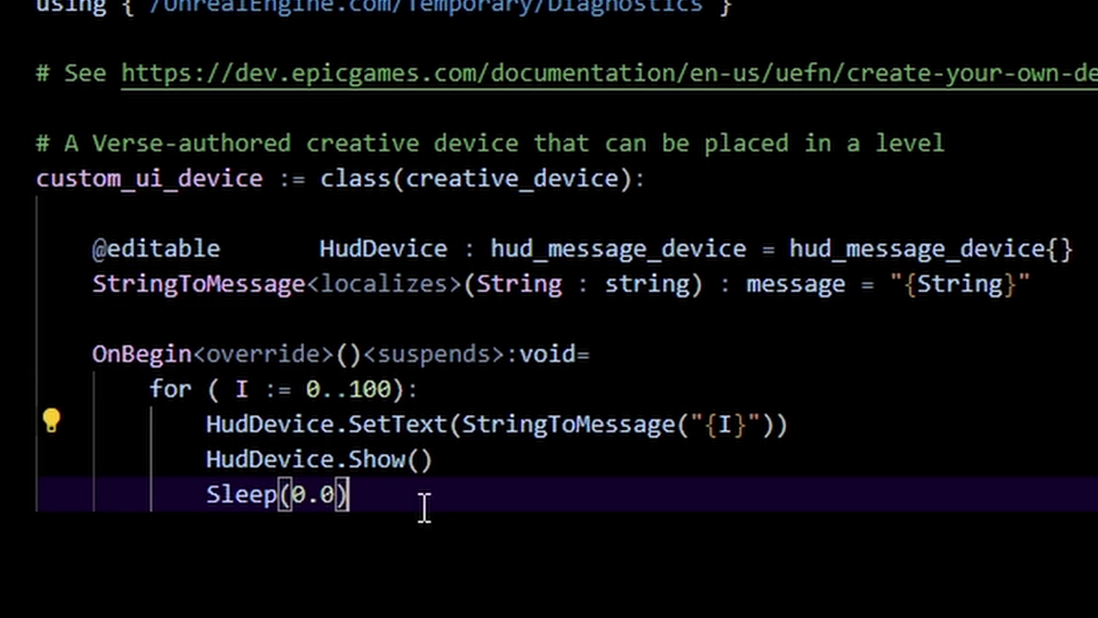
pyautogui.moveTo(207, 423); pyautogui.dragTo(467, 424)
pyautogui.click(581, 457)
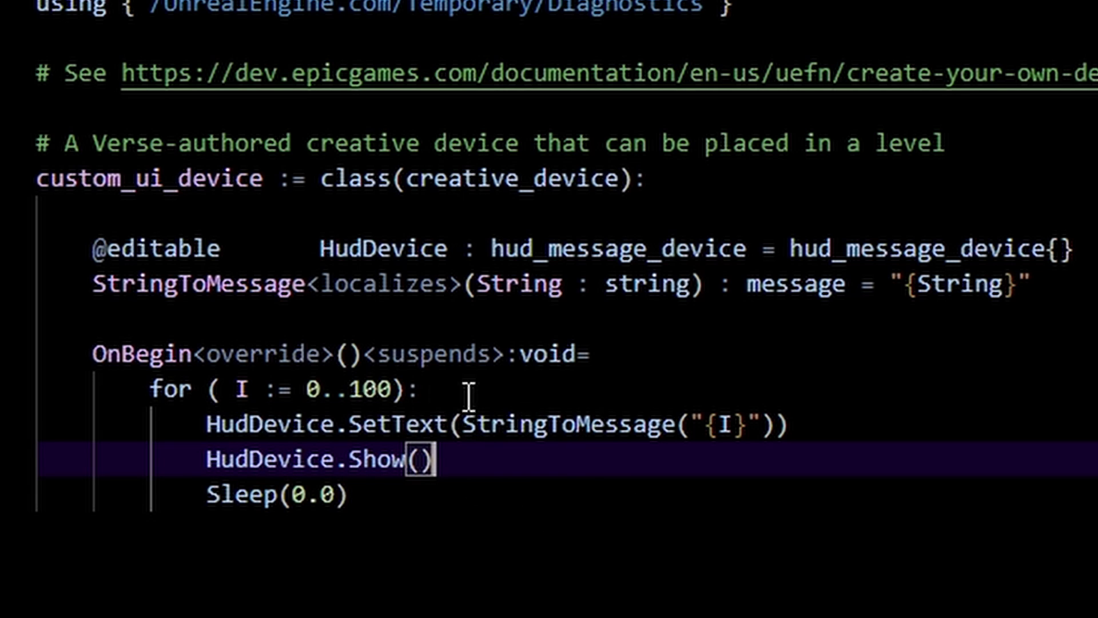
pyautogui.moveTo(307, 389); pyautogui.dragTo(415, 389)
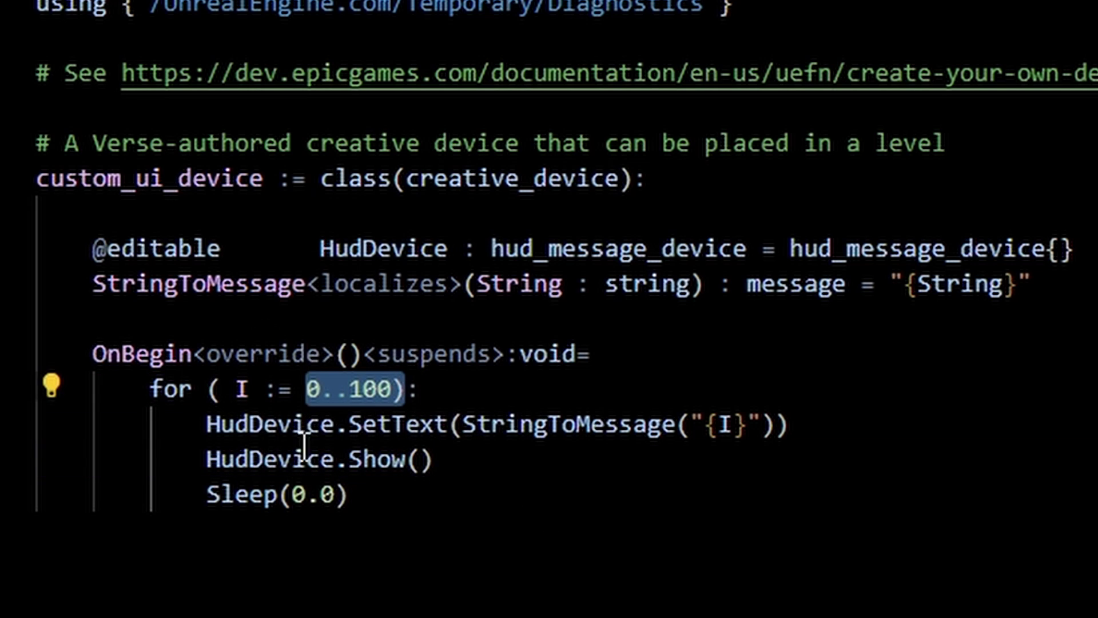
pyautogui.click(509, 580)
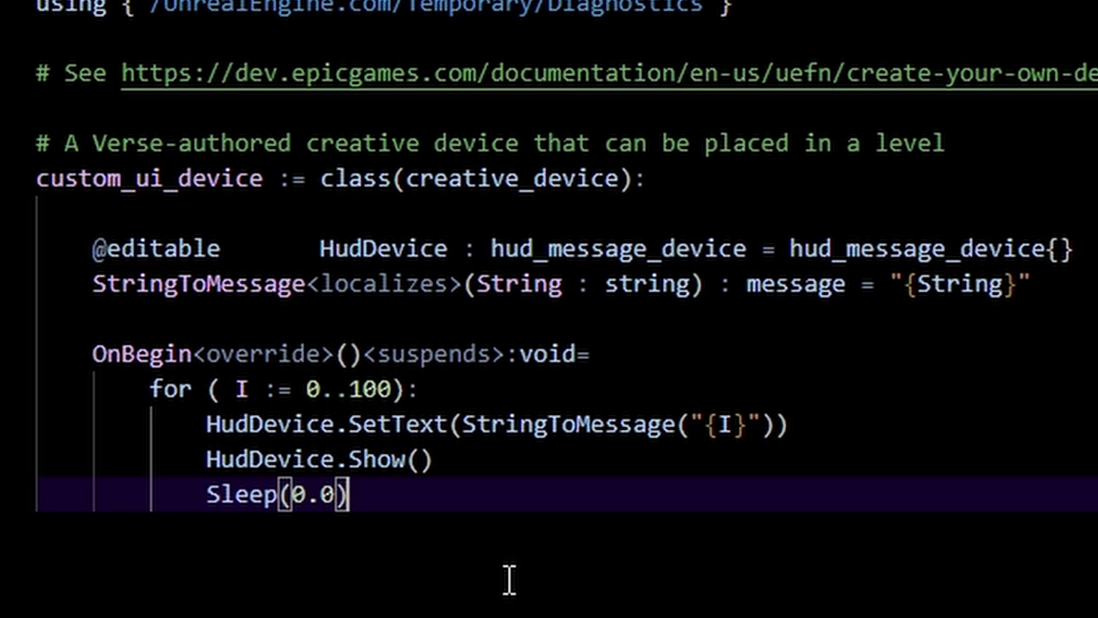
# Highlight the upper bound 100, HudDevice.Show() and Sleep(0.0), then place the custom ui device in the level
pyautogui.moveTo(356, 400); pyautogui.dragTo(429, 392)
pyautogui.click(448, 472)
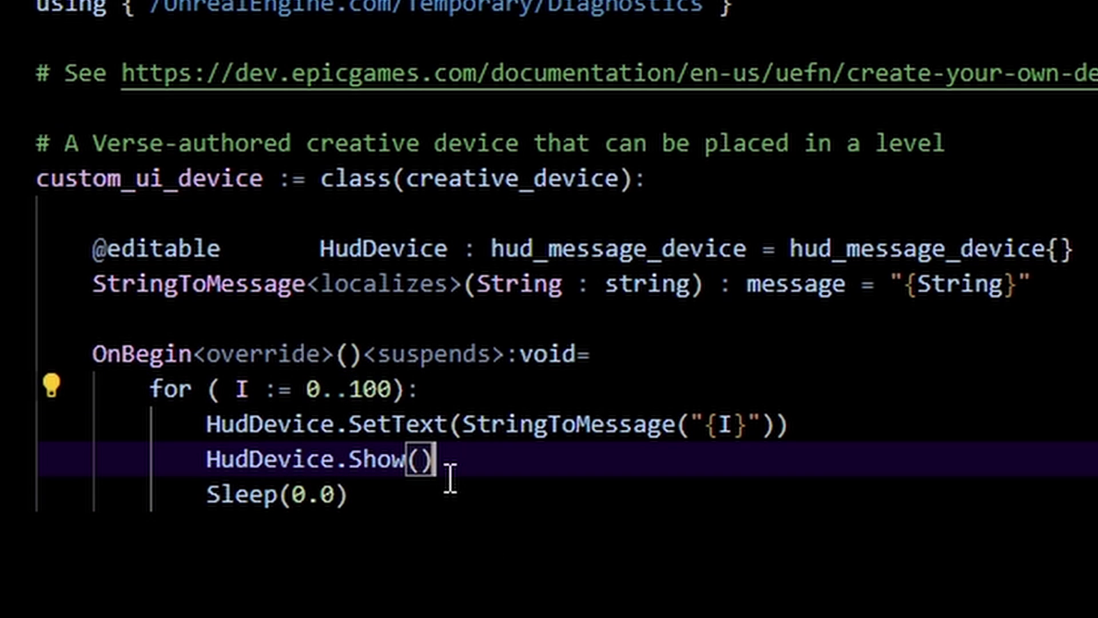
pyautogui.moveTo(429, 460); pyautogui.dragTo(208, 472)
pyautogui.click(485, 603)
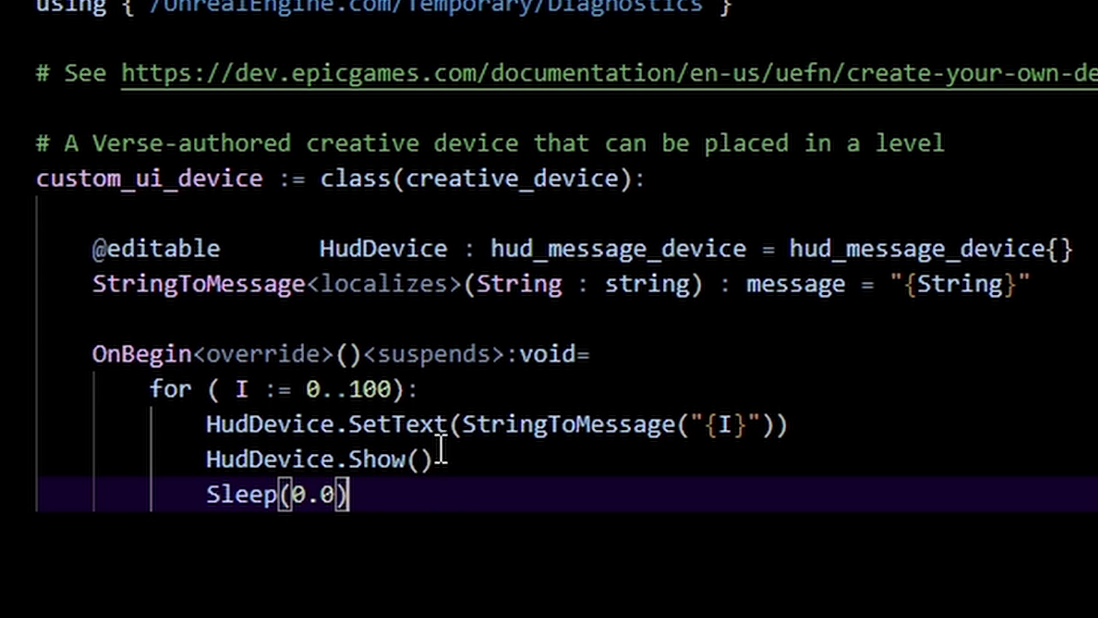
pyautogui.moveTo(439, 450); pyautogui.dragTo(190, 470)
pyautogui.moveTo(394, 497); pyautogui.dragTo(207, 506)
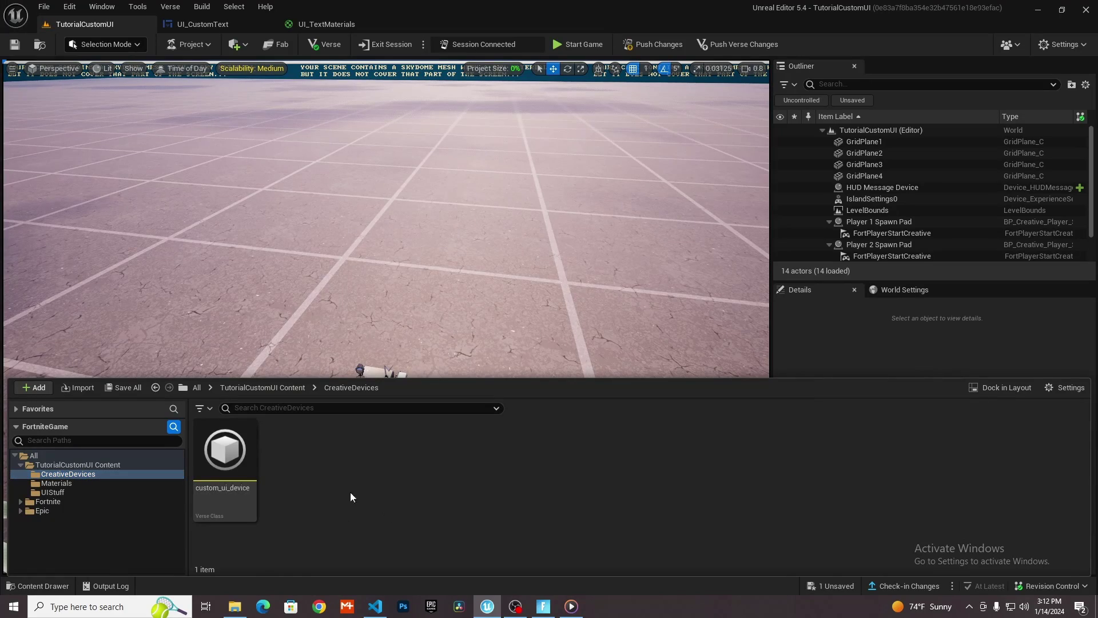
pyautogui.moveTo(225, 455); pyautogui.dragTo(563, 451)
pyautogui.moveTo(563, 452); pyautogui.dragTo(612, 486, button='right')
# Link the HUD Message Device to the custom ui device's HudDevice property and review its settings
pyautogui.click(990, 449)
pyautogui.click(294, 352)
pyautogui.scroll(3, 343, 366)
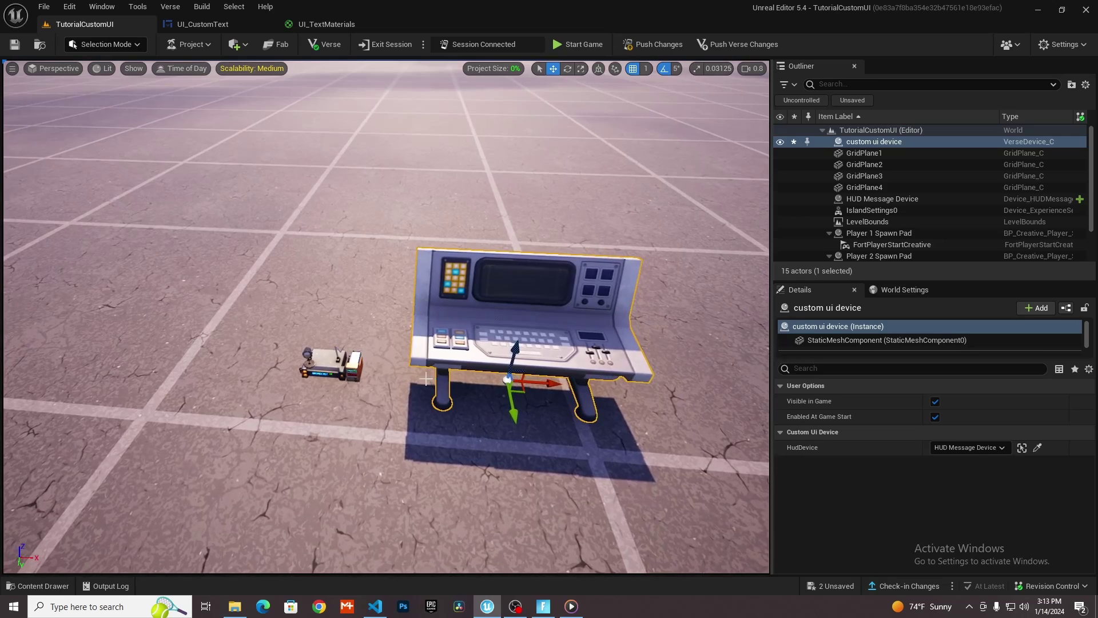
pyautogui.click(348, 369)
pyautogui.scroll(-3, 886, 509)
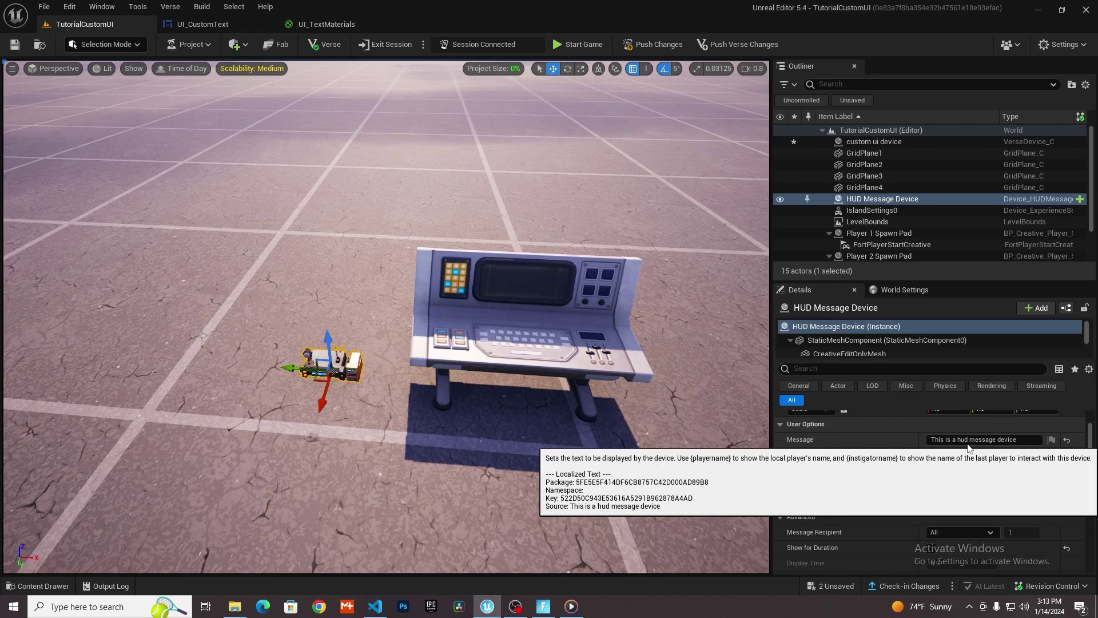
pyautogui.scroll(-5, 860, 483)
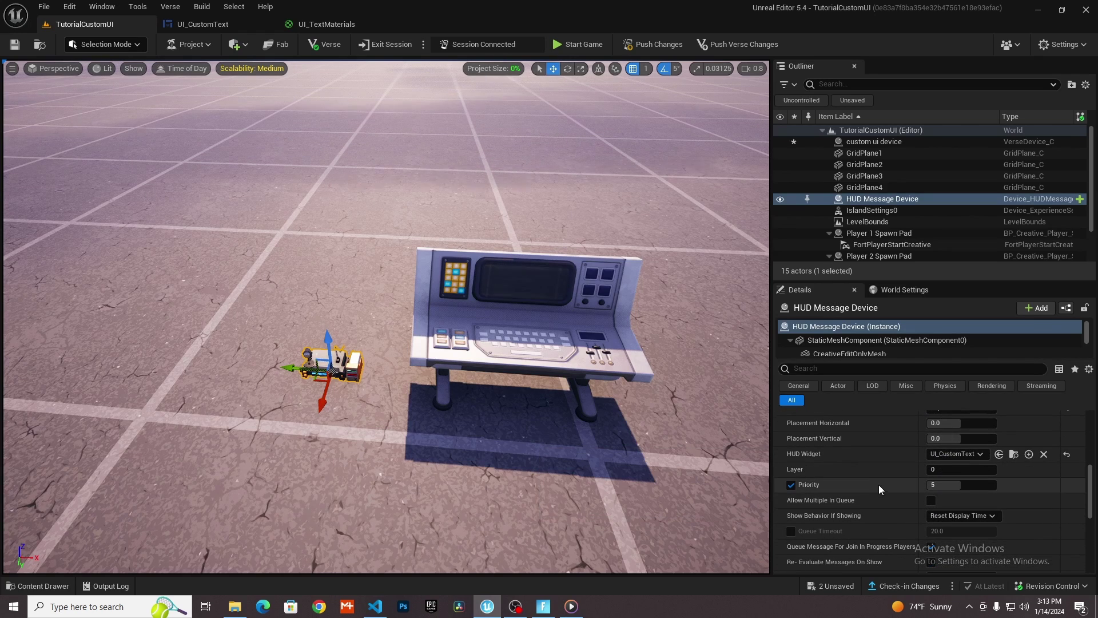
pyautogui.scroll(-3, 886, 491)
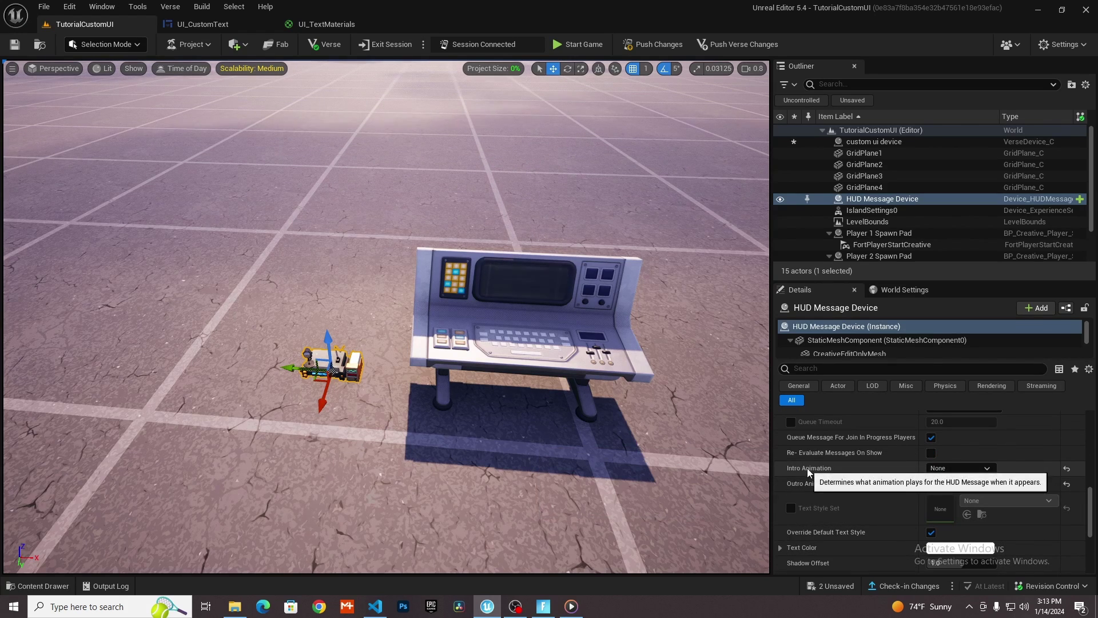
pyautogui.scroll(3, 892, 466)
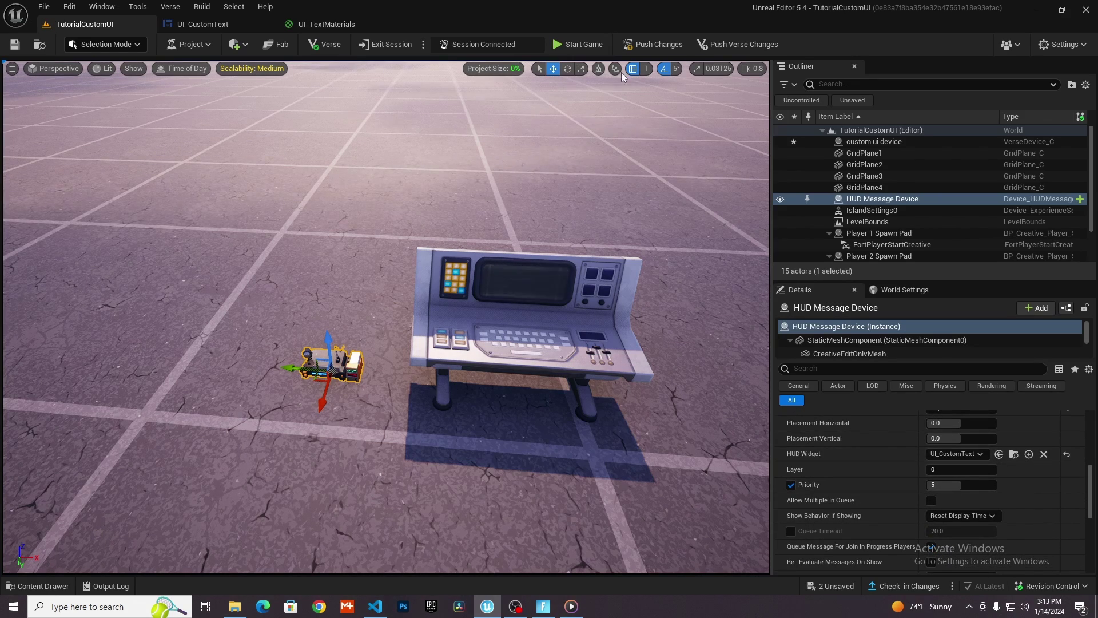
# Build the Verse code, confirm saving content, and start the game session
pyautogui.click(169, 7)
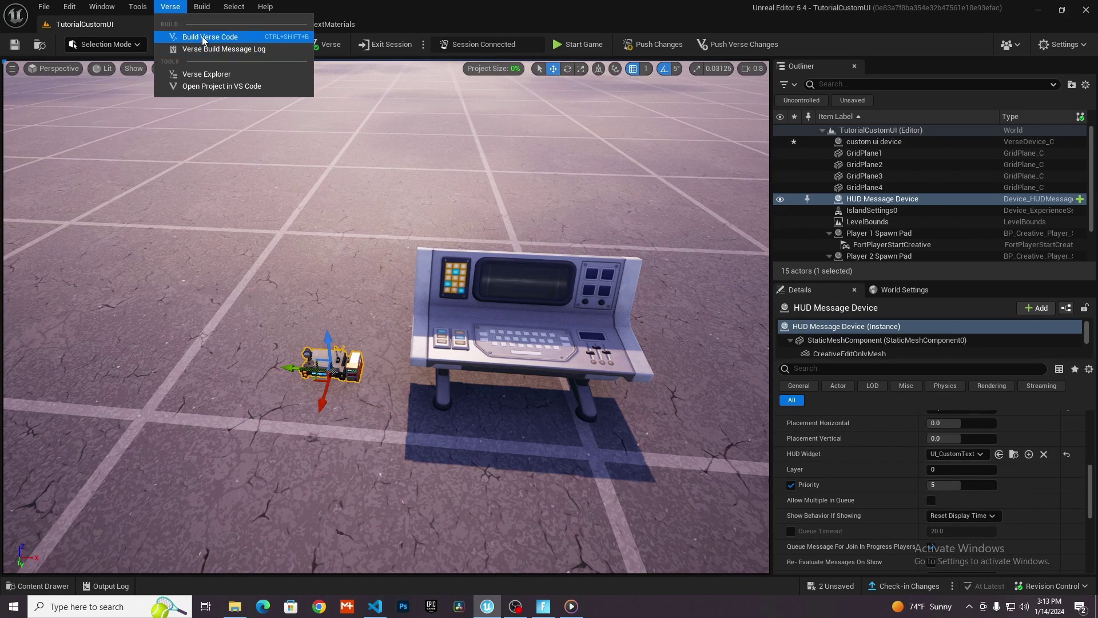
pyautogui.click(207, 37)
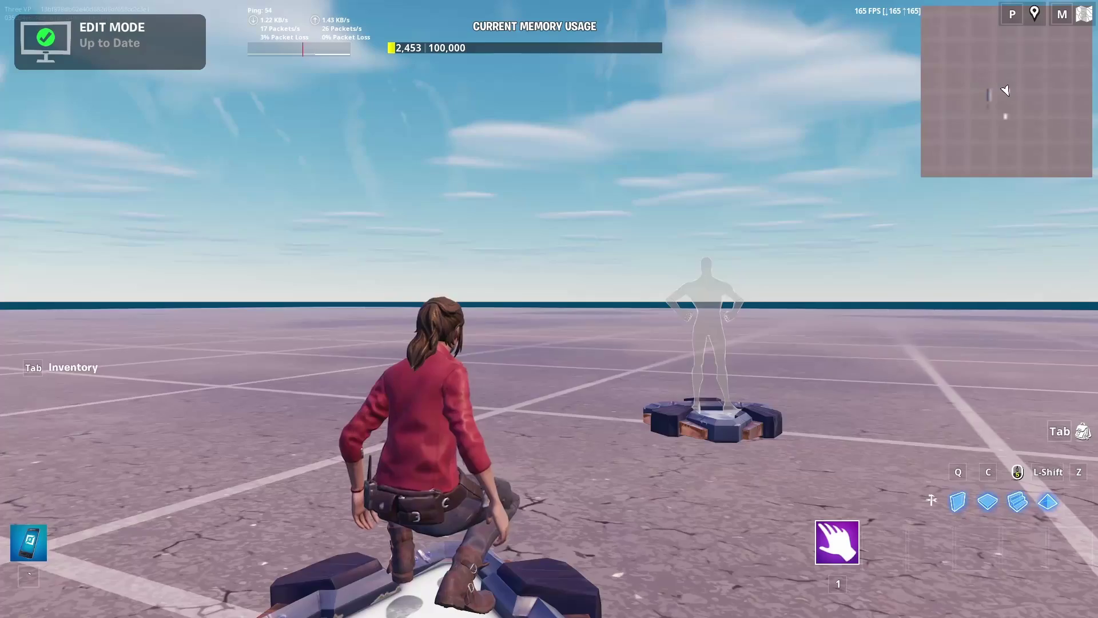
pyautogui.press('Escape')
pyautogui.click(824, 401)
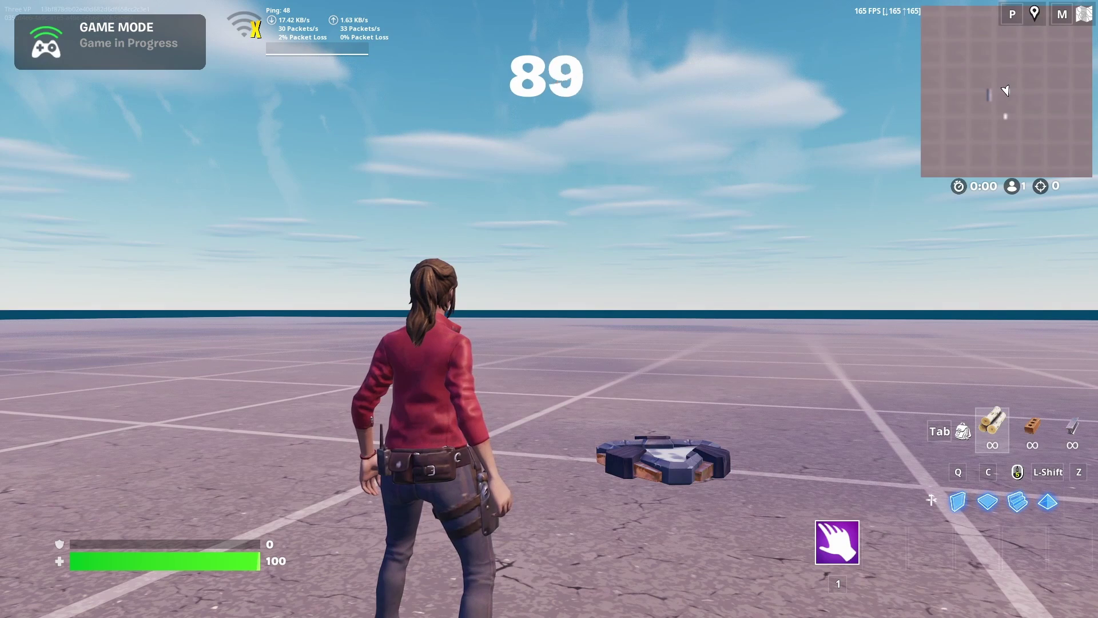
# Set the Game UI HUD Scale to 43% and apply it
pyautogui.press('w')
pyautogui.press('Escape')
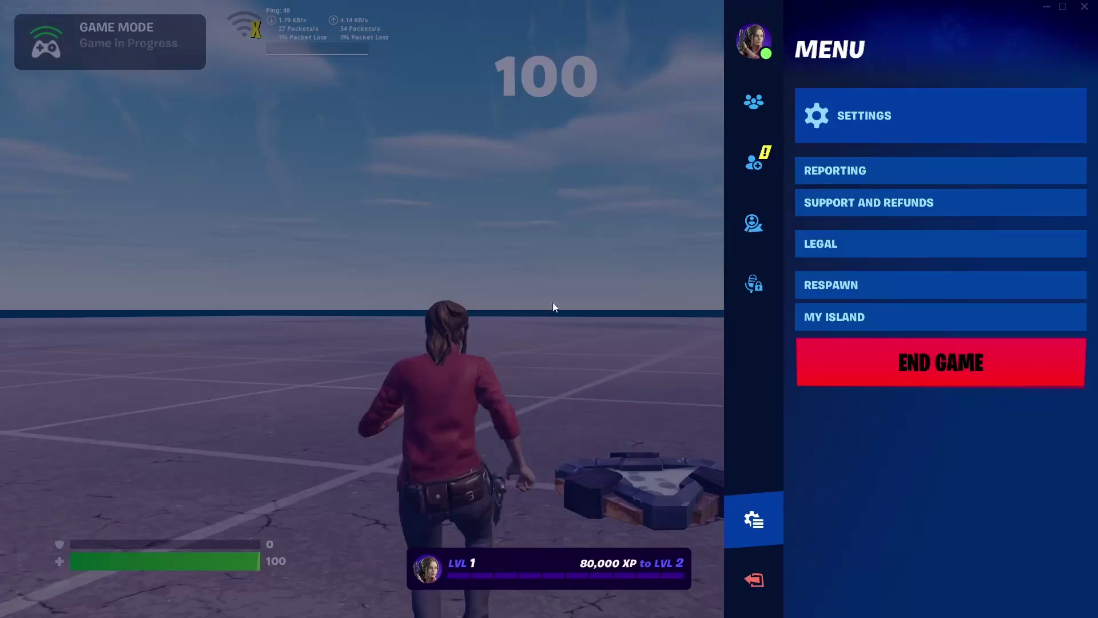
pyautogui.click(893, 125)
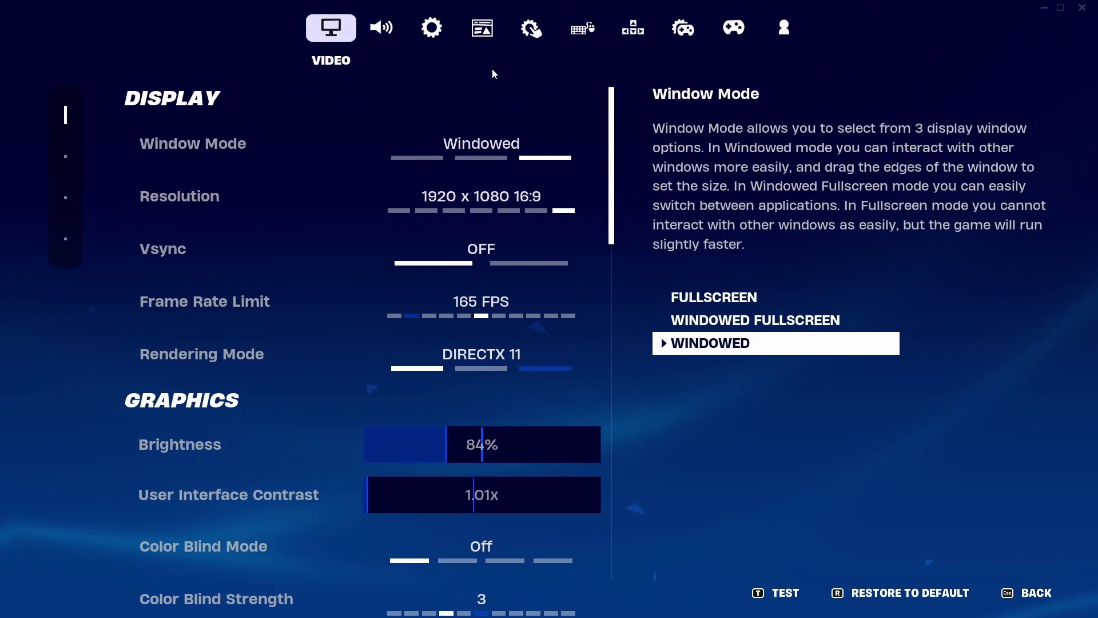
pyautogui.click(495, 32)
pyautogui.click(530, 448)
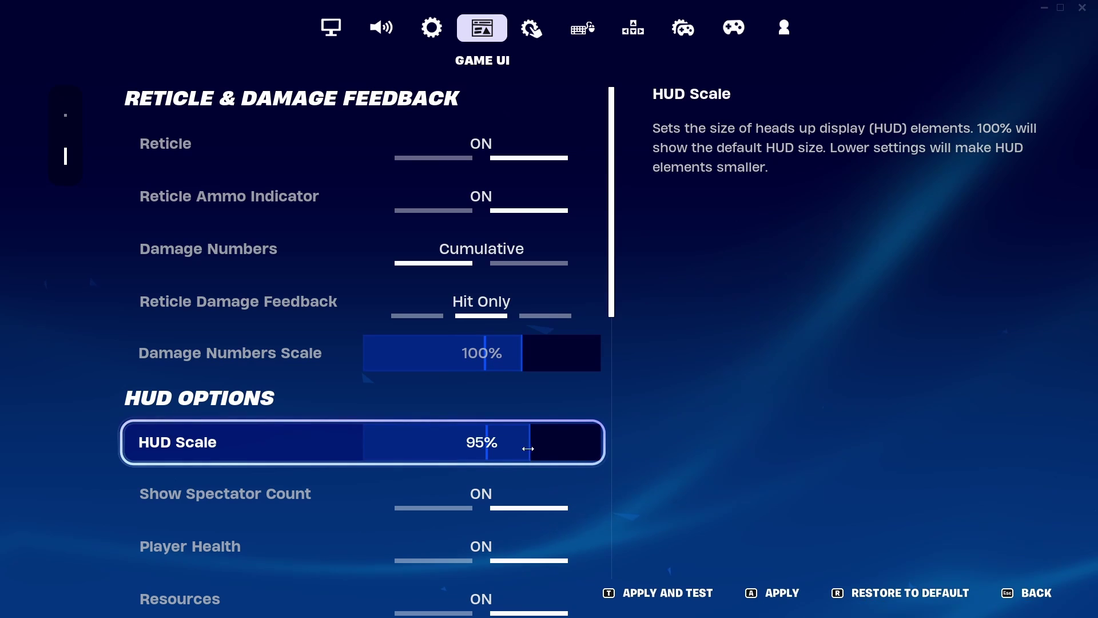
pyautogui.moveTo(529, 448); pyautogui.dragTo(407, 451)
pyautogui.click(794, 602)
pyautogui.press('Escape')
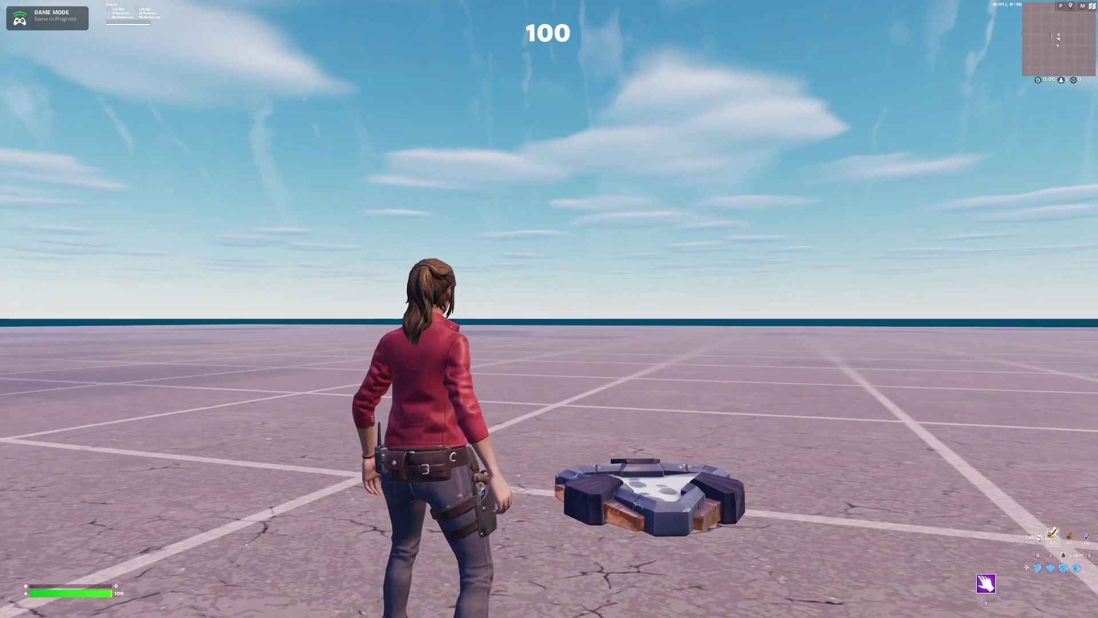
# Raise the HUD Scale to 125% and apply it, then leave the play test for the editor
pyautogui.press('w')
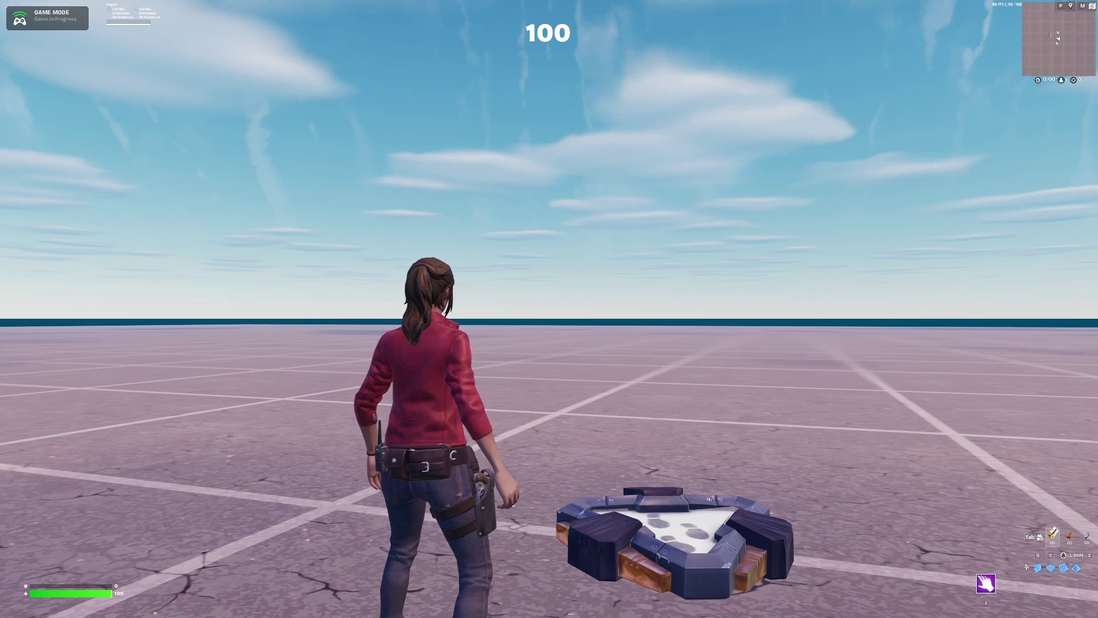
pyautogui.press('Escape')
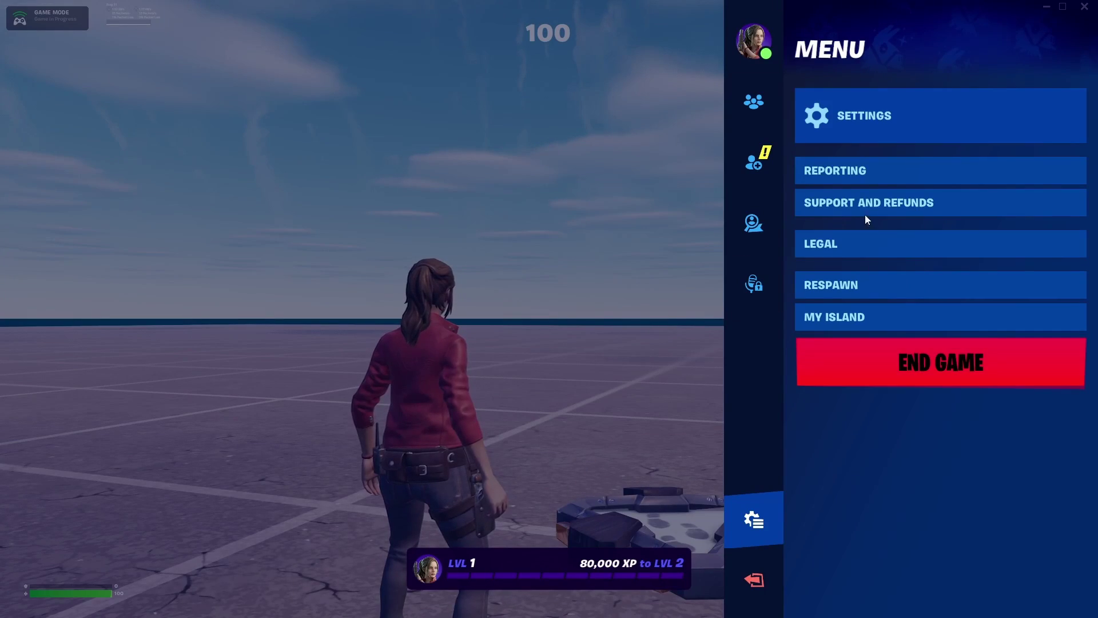
pyautogui.click(867, 117)
pyautogui.click(482, 27)
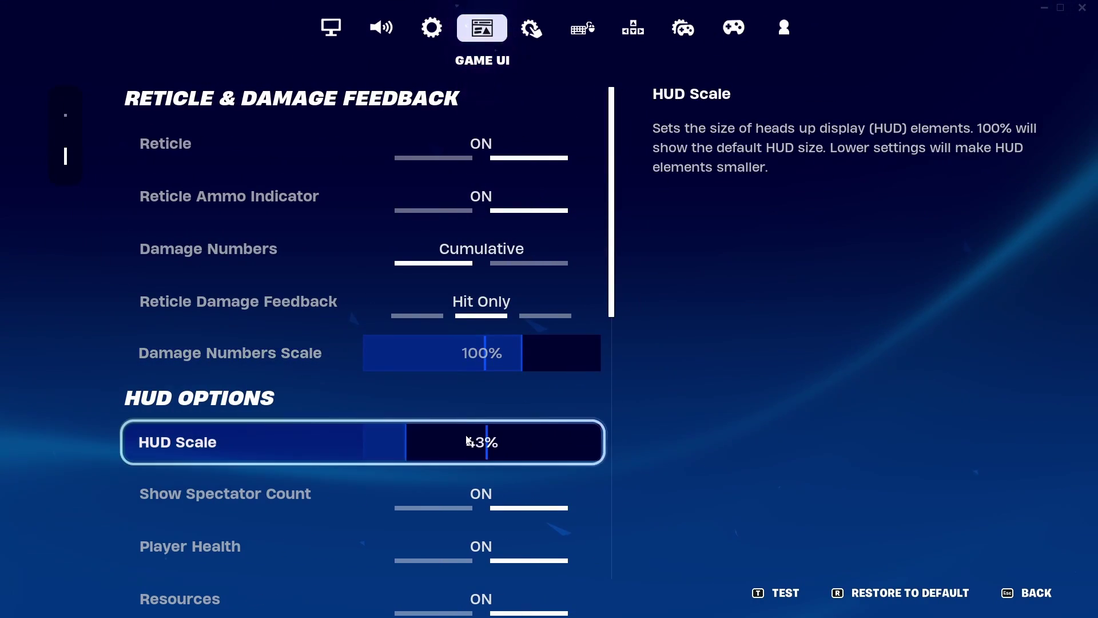
pyautogui.moveTo(466, 439); pyautogui.dragTo(608, 448)
pyautogui.click(815, 590)
pyautogui.click(815, 590)
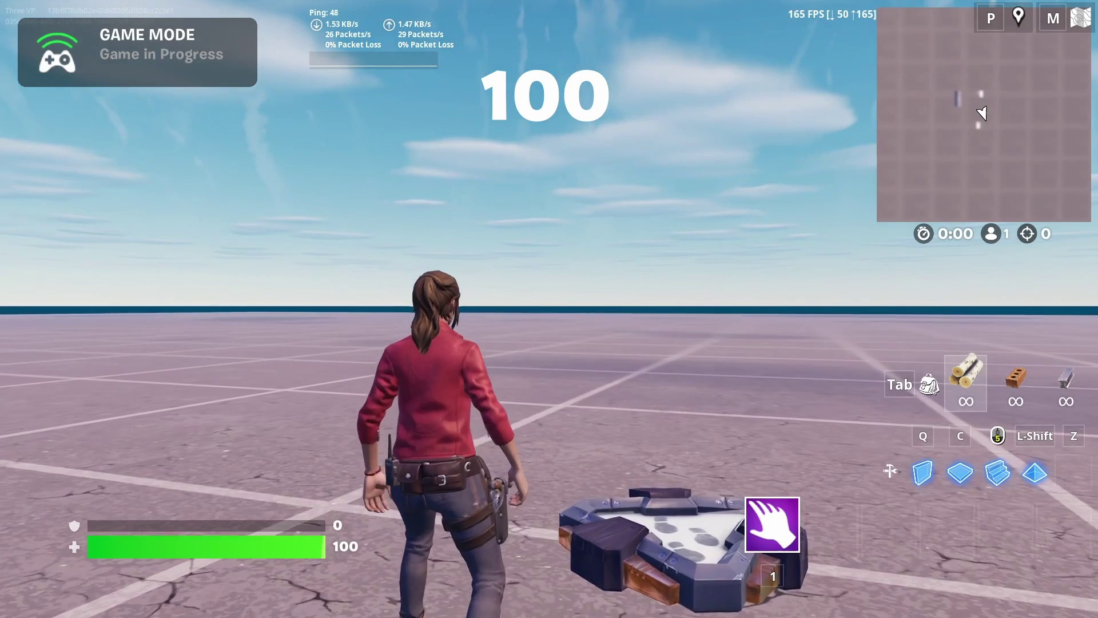
pyautogui.press('w')
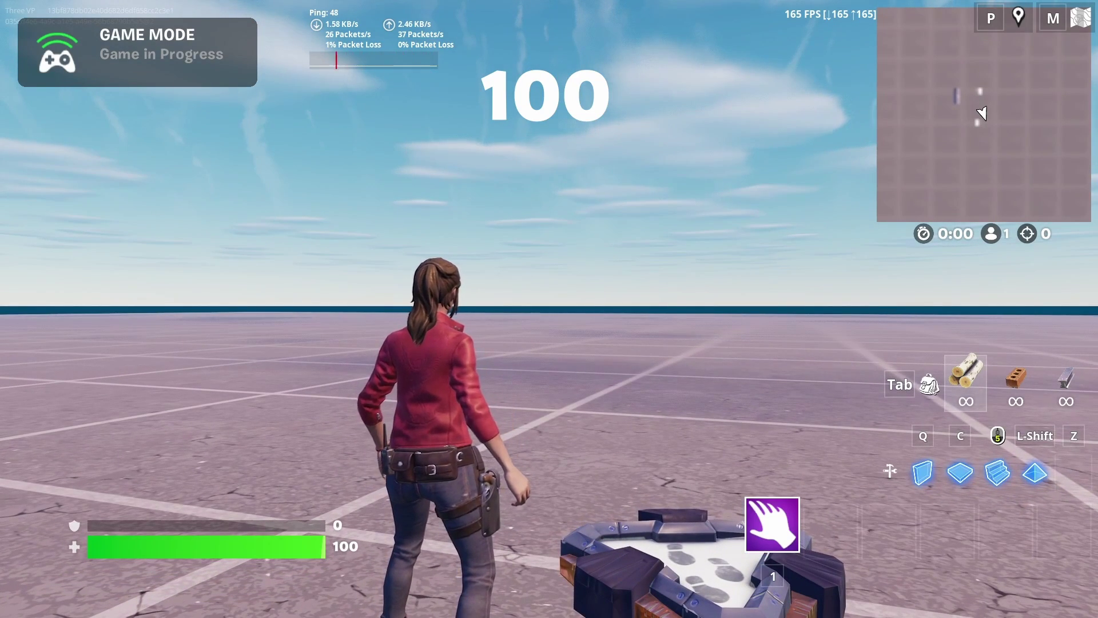
pyautogui.press('Escape')
pyautogui.click(845, 115)
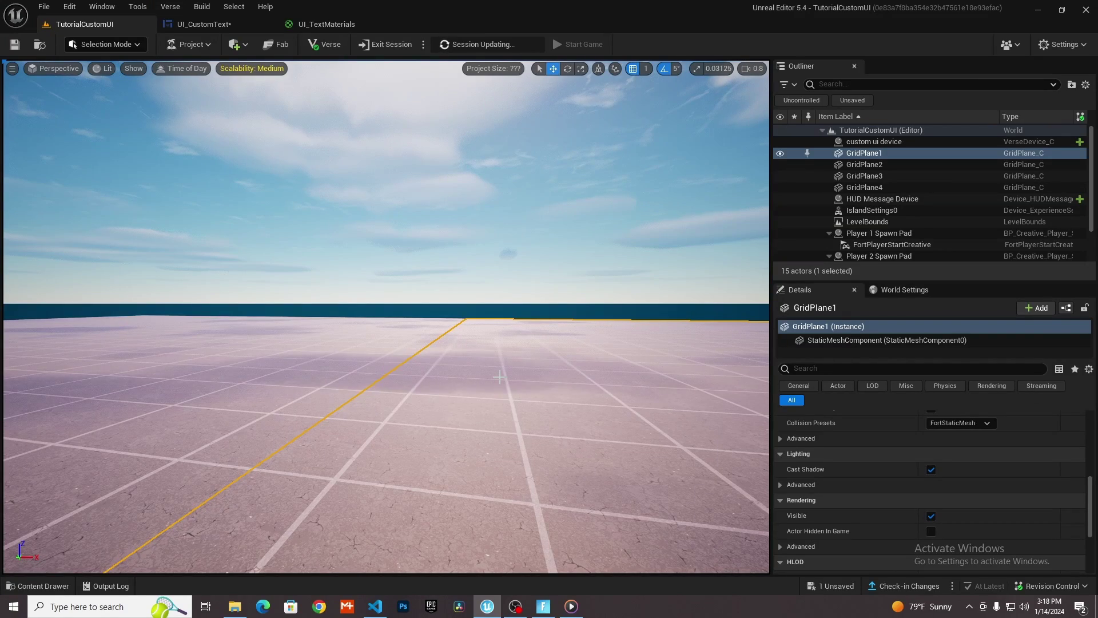
# Increase the CustomText block's font size from 104 to 136
pyautogui.click(207, 25)
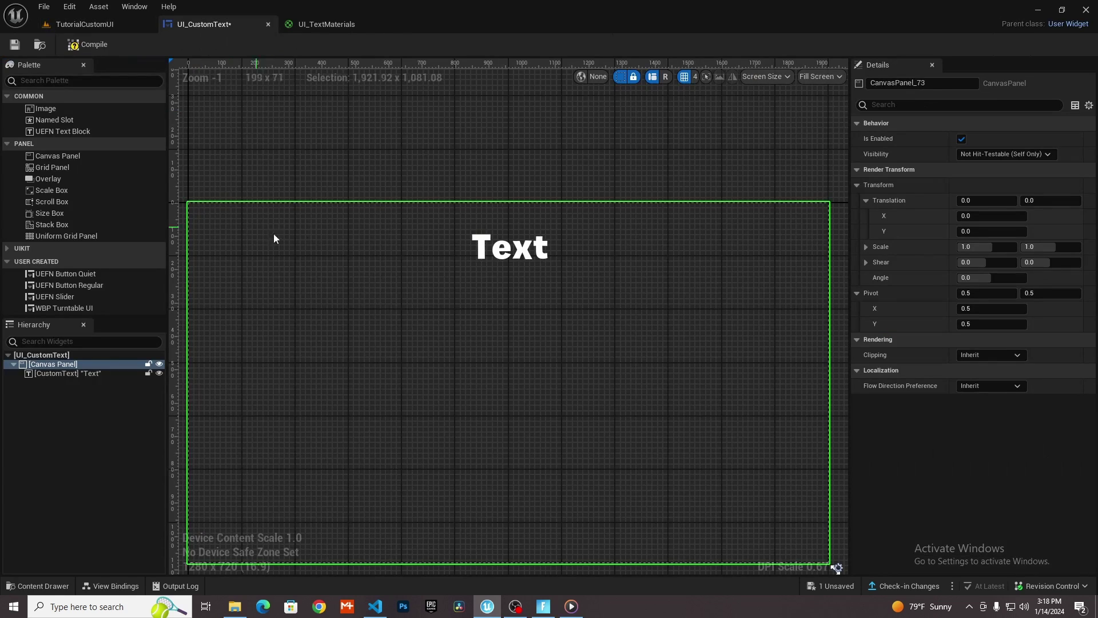
pyautogui.click(498, 269)
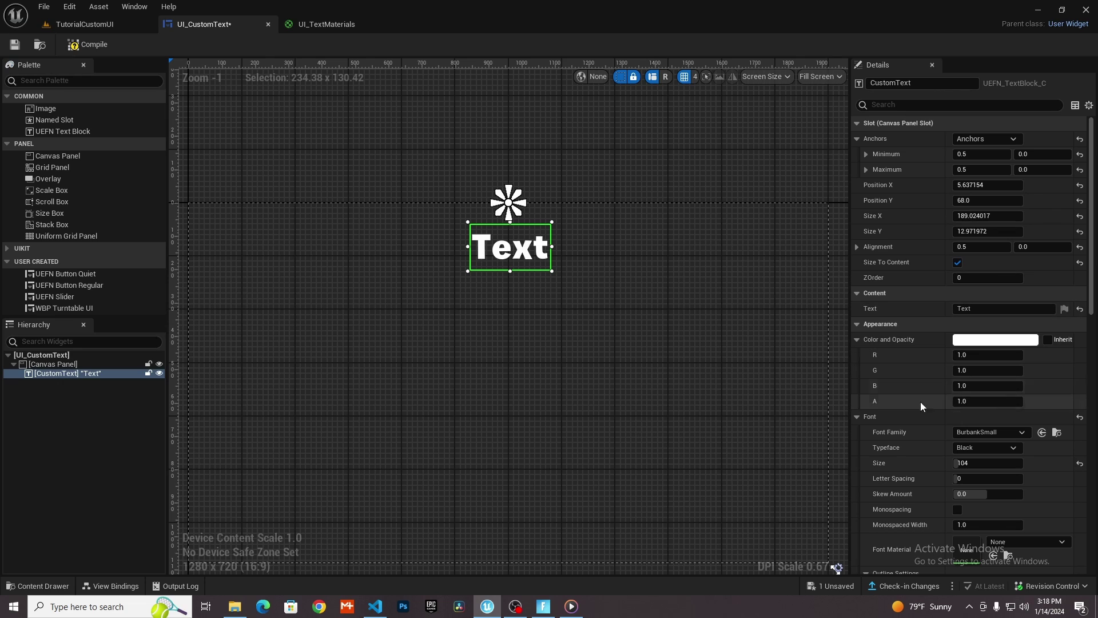
pyautogui.click(967, 463)
pyautogui.moveTo(967, 463); pyautogui.dragTo(985, 462)
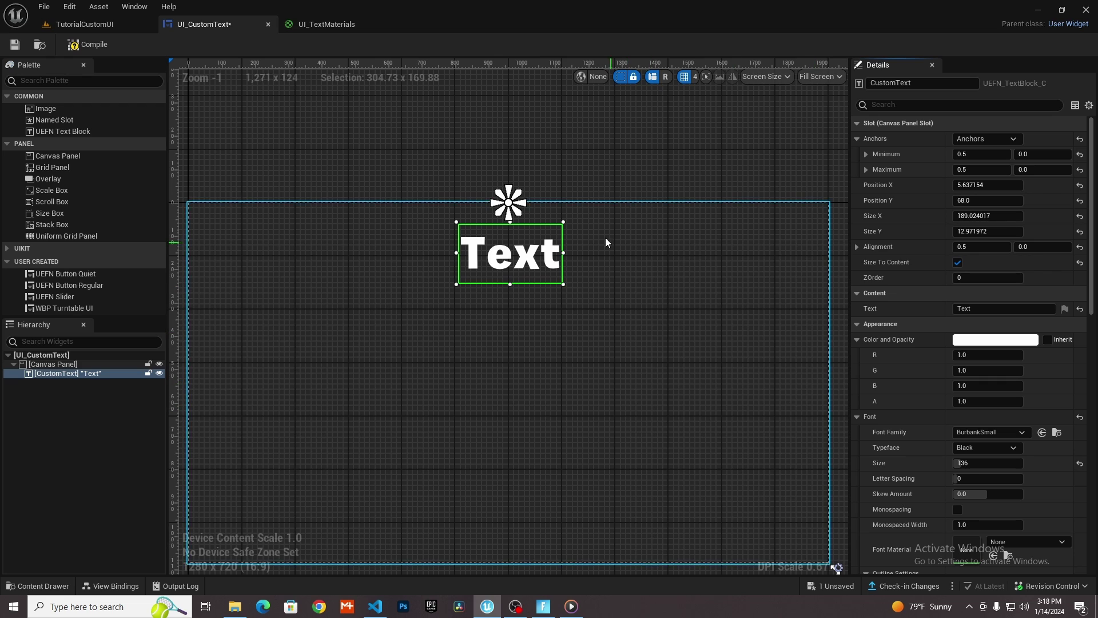
pyautogui.scroll(-1, 966, 447)
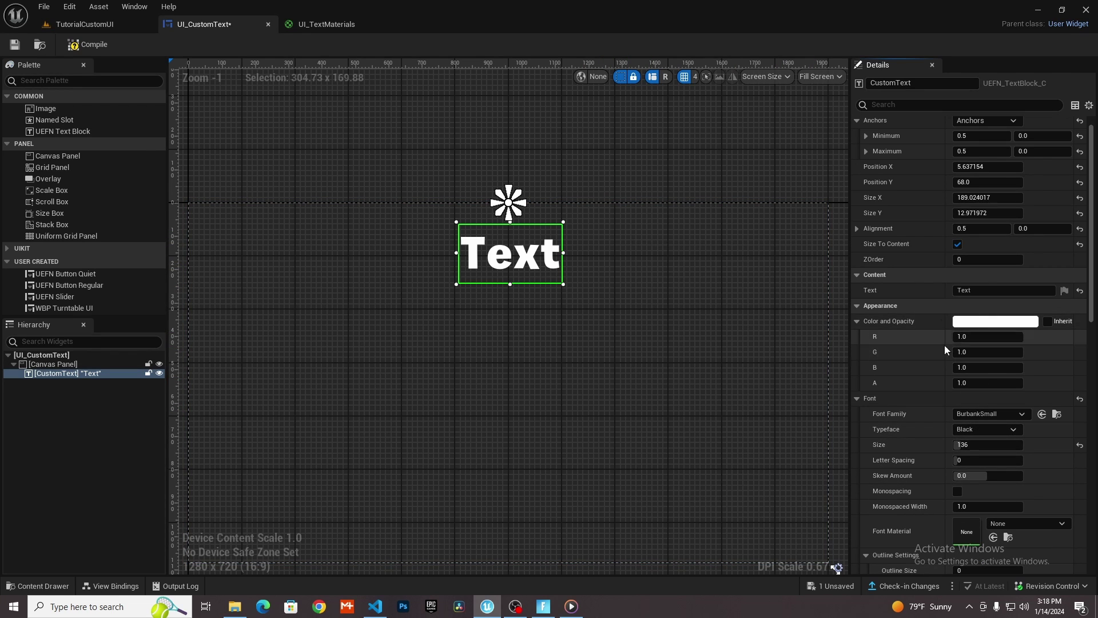
# Try a blue text colour, then reset the colour back to white
pyautogui.click(991, 322)
pyautogui.moveTo(776, 384); pyautogui.dragTo(750, 337)
pyautogui.click(900, 572)
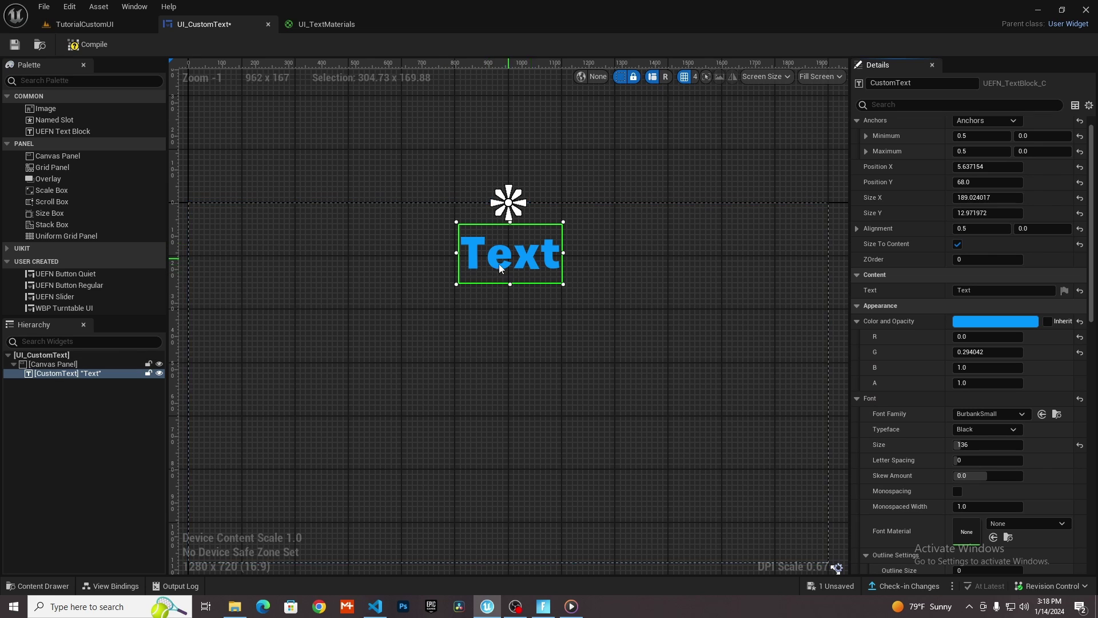
pyautogui.scroll(-1, 580, 289)
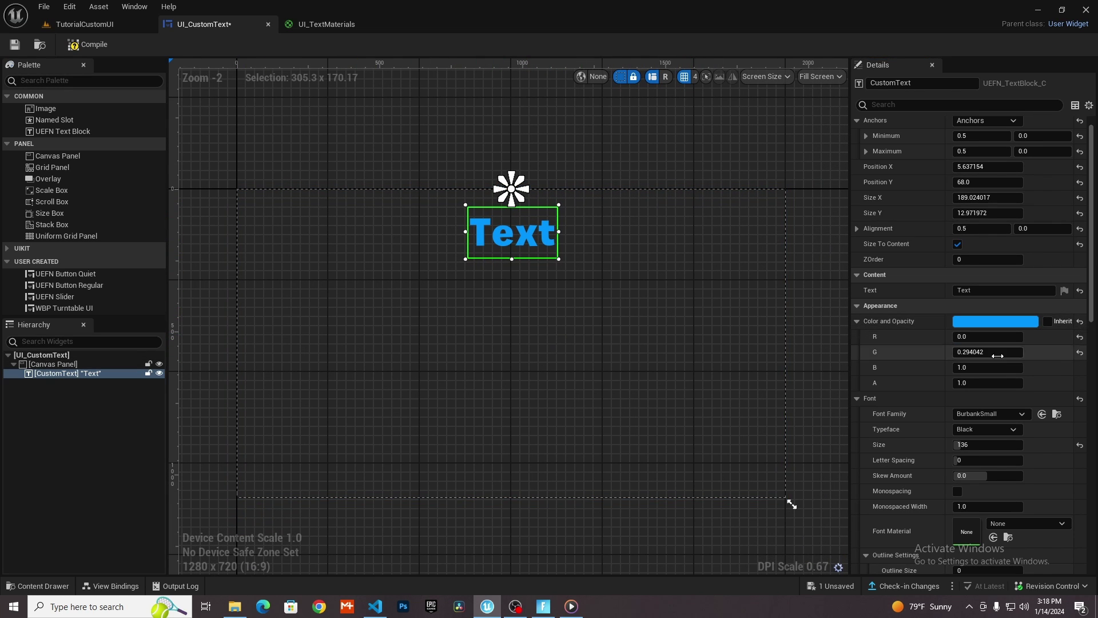
pyautogui.click(1080, 320)
pyautogui.scroll(-1, 965, 350)
pyautogui.scroll(-1, 965, 350)
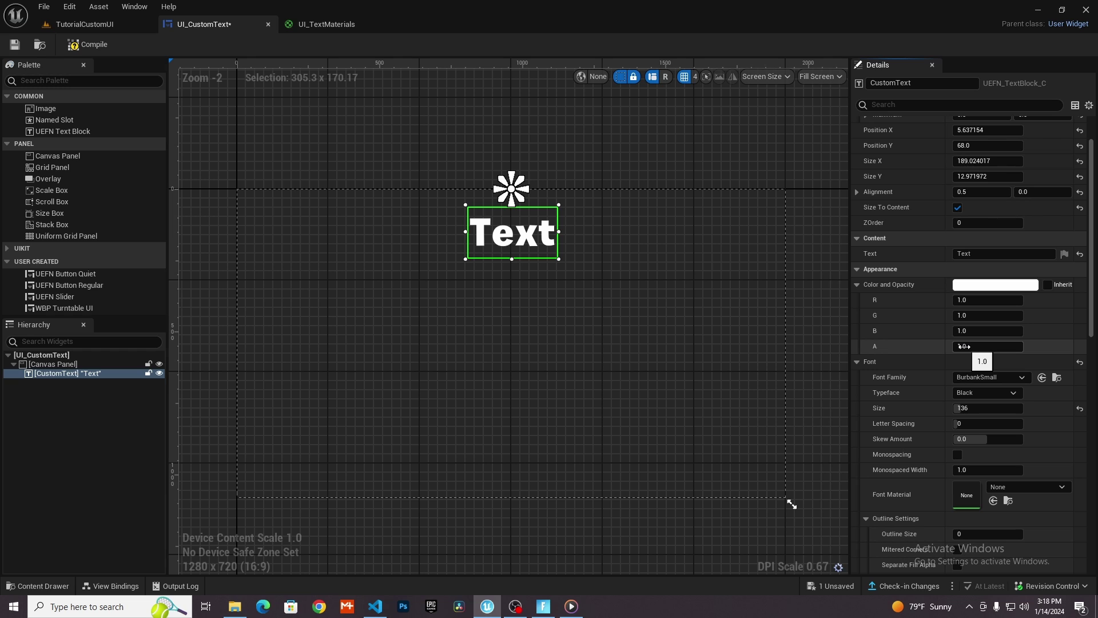
pyautogui.scroll(-1, 963, 346)
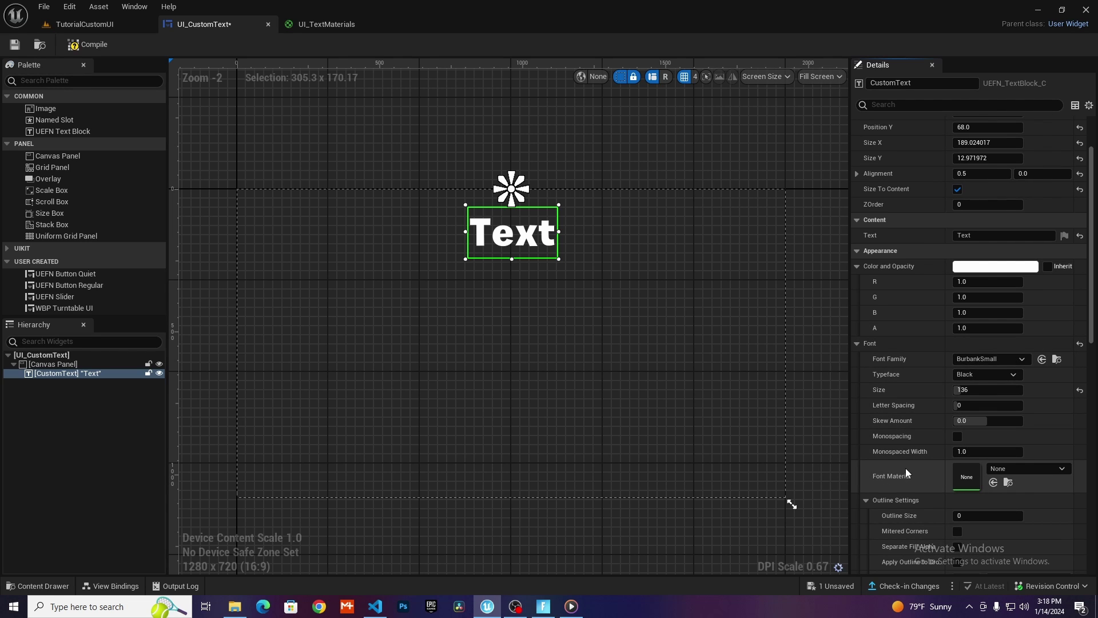
# Open the UI_TextMaterials material graph and arrange the view to show the output and colour nodes
pyautogui.click(332, 25)
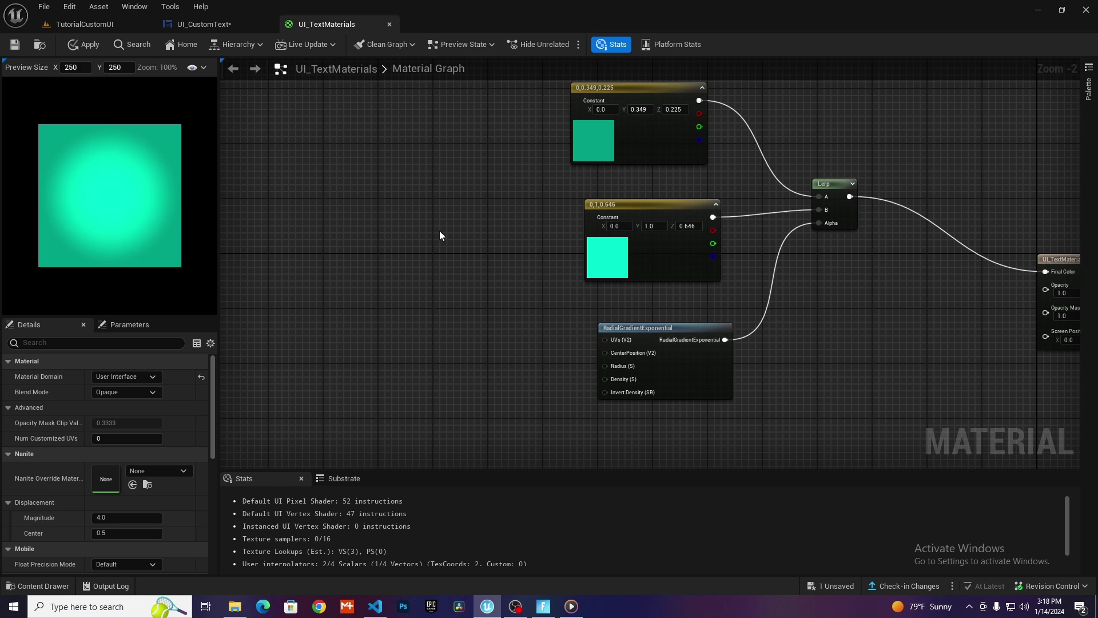
pyautogui.moveTo(439, 231); pyautogui.dragTo(331, 237, button='right')
pyautogui.moveTo(744, 333); pyautogui.dragTo(581, 294, button='right')
pyautogui.moveTo(677, 294); pyautogui.dragTo(556, 324, button='right')
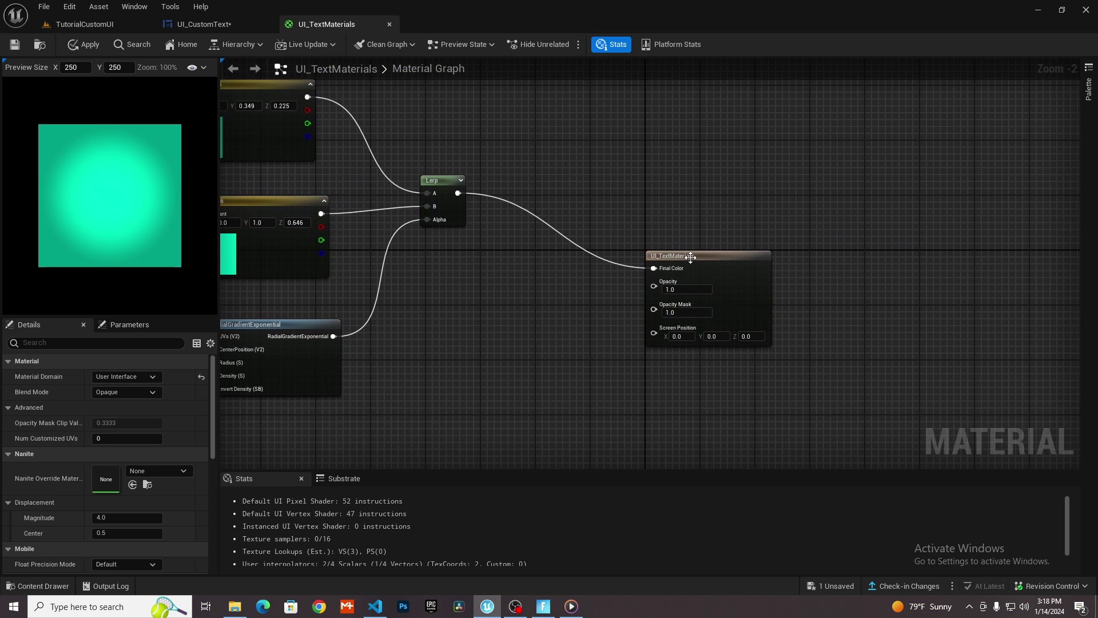
pyautogui.moveTo(689, 259); pyautogui.dragTo(689, 238)
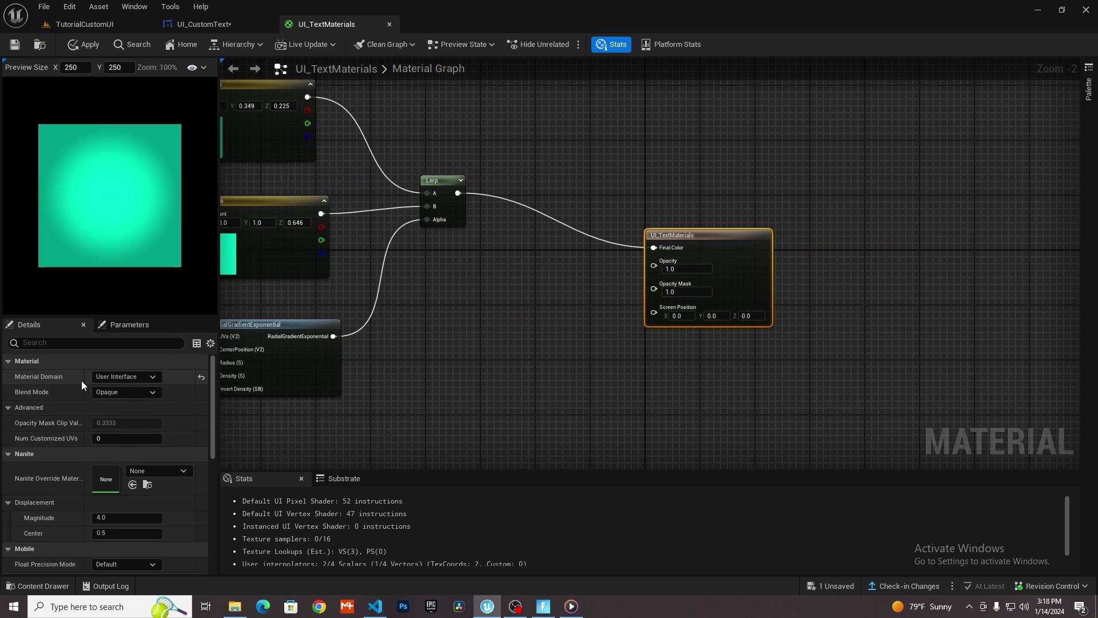
pyautogui.moveTo(413, 404); pyautogui.dragTo(612, 397, button='right')
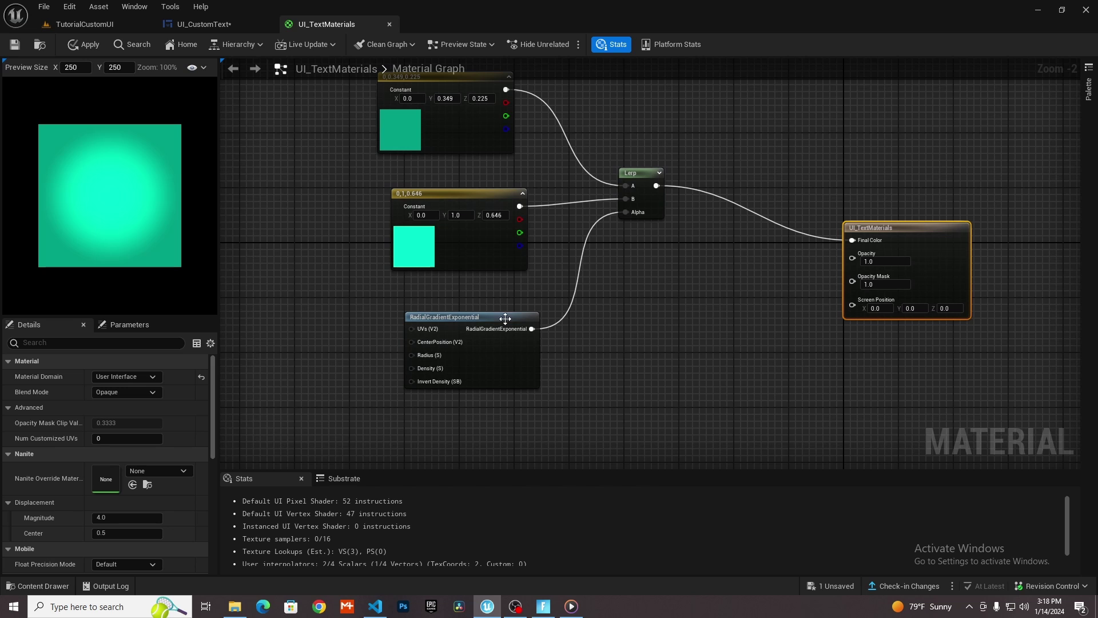
pyautogui.moveTo(396, 251); pyautogui.dragTo(512, 290, button='right')
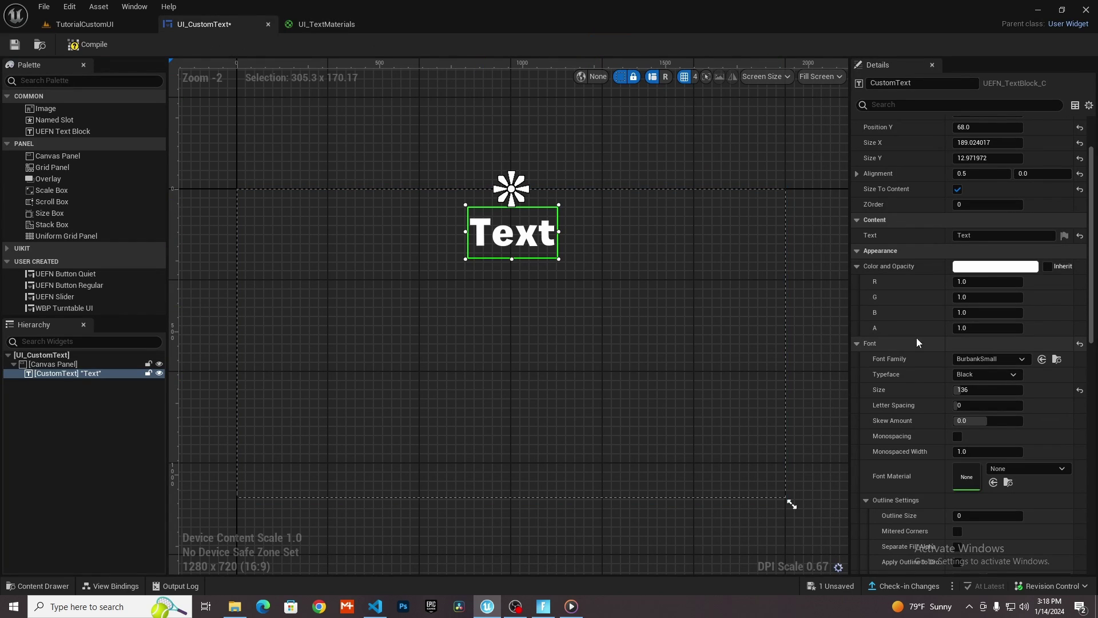
# Assign UI_TextMaterials as the Text block's font material and compare it against the material graph
pyautogui.click(1009, 475)
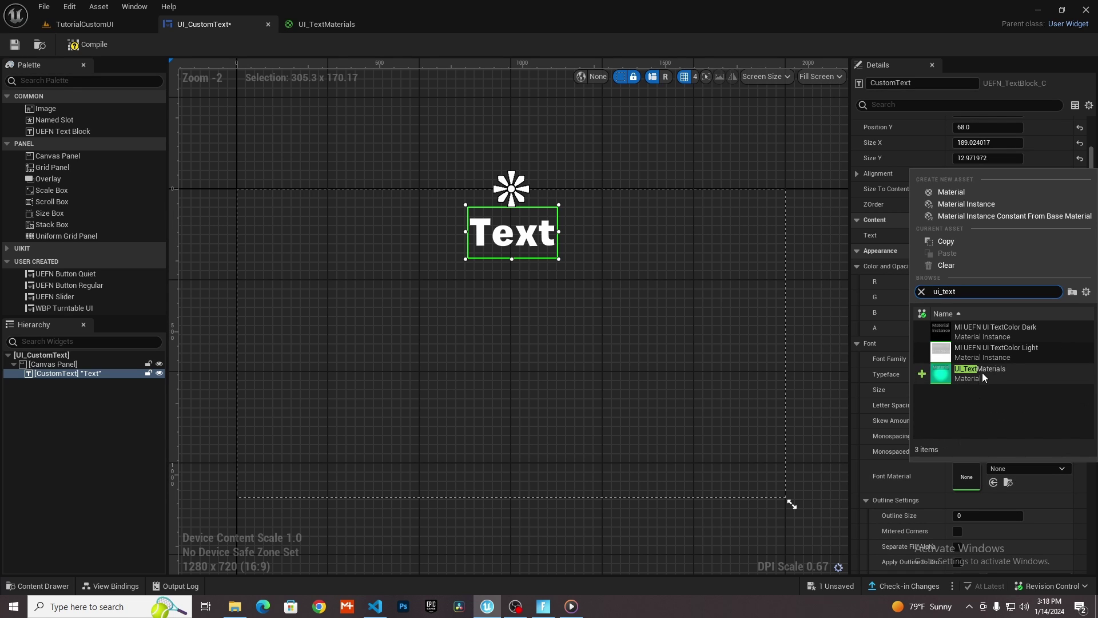
pyautogui.click(992, 369)
pyautogui.scroll(1, 517, 304)
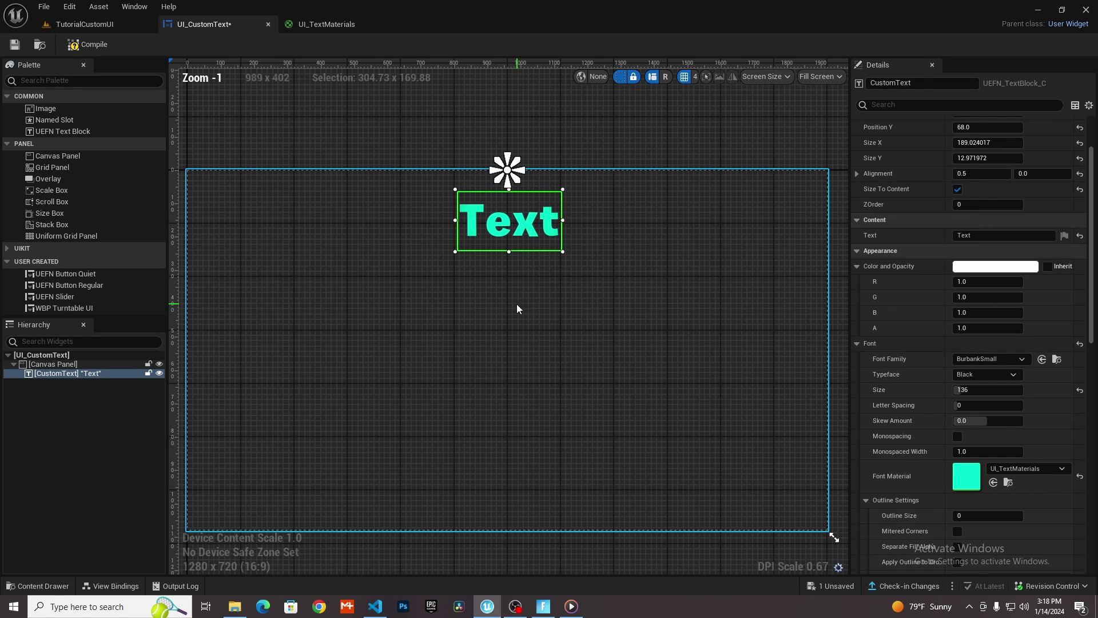
pyautogui.click(519, 299)
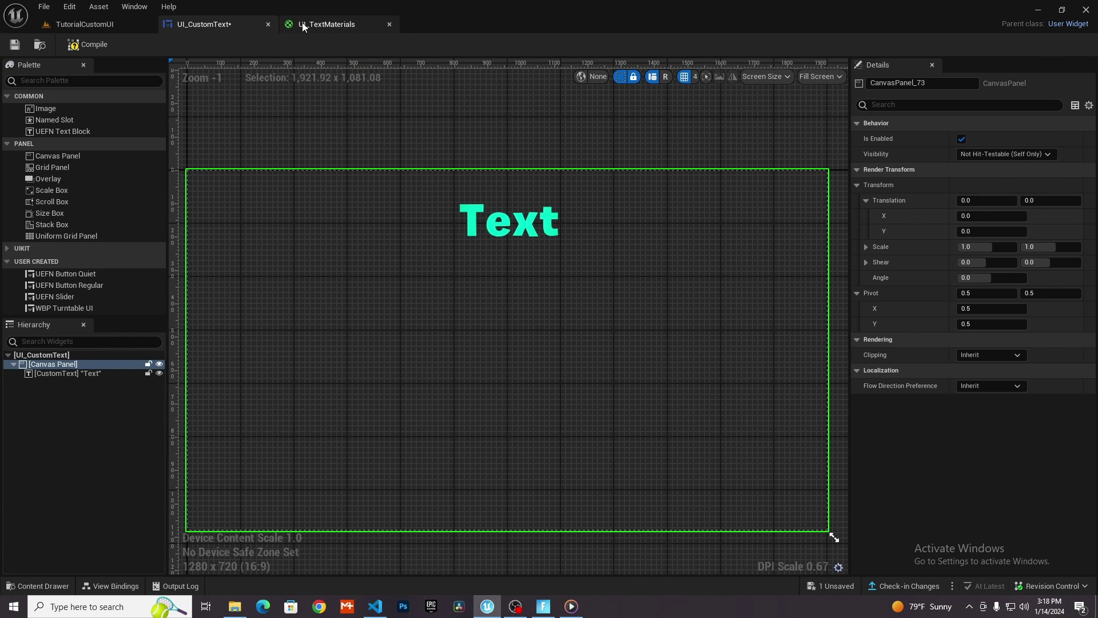
pyautogui.click(323, 24)
pyautogui.click(218, 24)
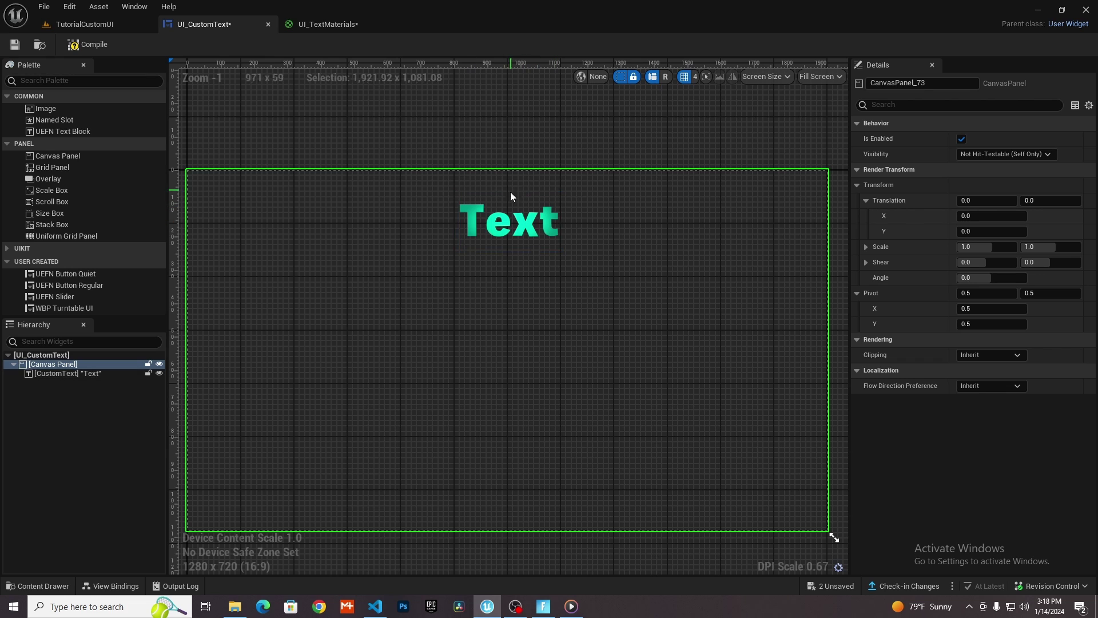
pyautogui.click(327, 28)
# Add a Sine node to the material graph, deleting an unwanted TimeWithSpeedVariable node
pyautogui.moveTo(523, 359); pyautogui.dragTo(505, 379, button='right')
pyautogui.rightClick(543, 367)
pyautogui.scroll(2, 532, 360)
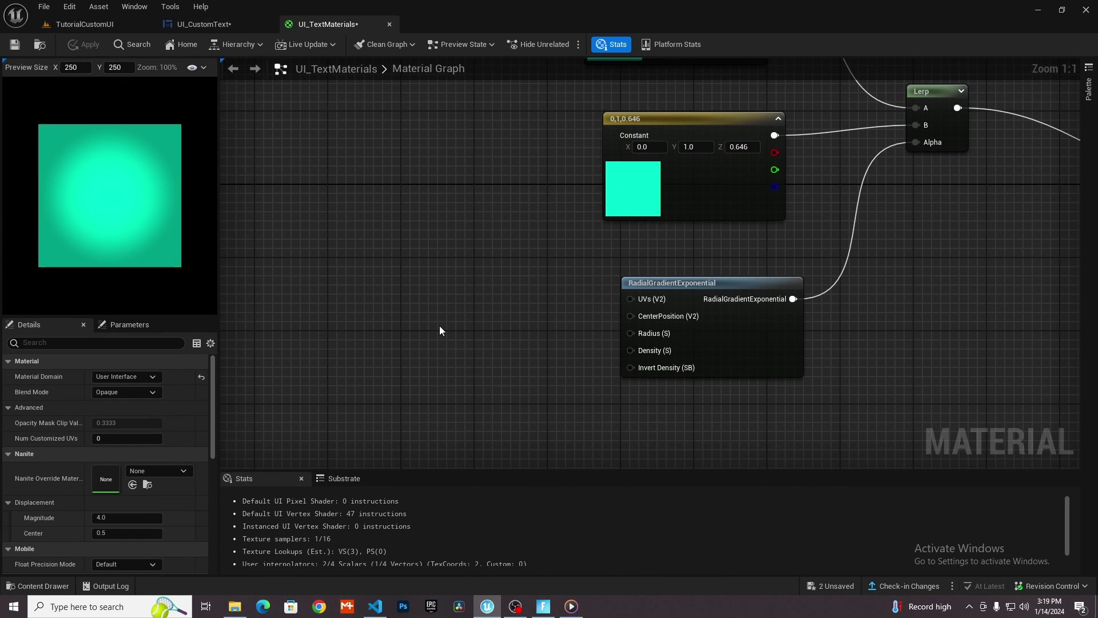
pyautogui.rightClick(391, 332)
pyautogui.write('sin')
pyautogui.press('Return')
pyautogui.moveTo(423, 356); pyautogui.dragTo(449, 346)
pyautogui.write('time')
pyautogui.press('Return')
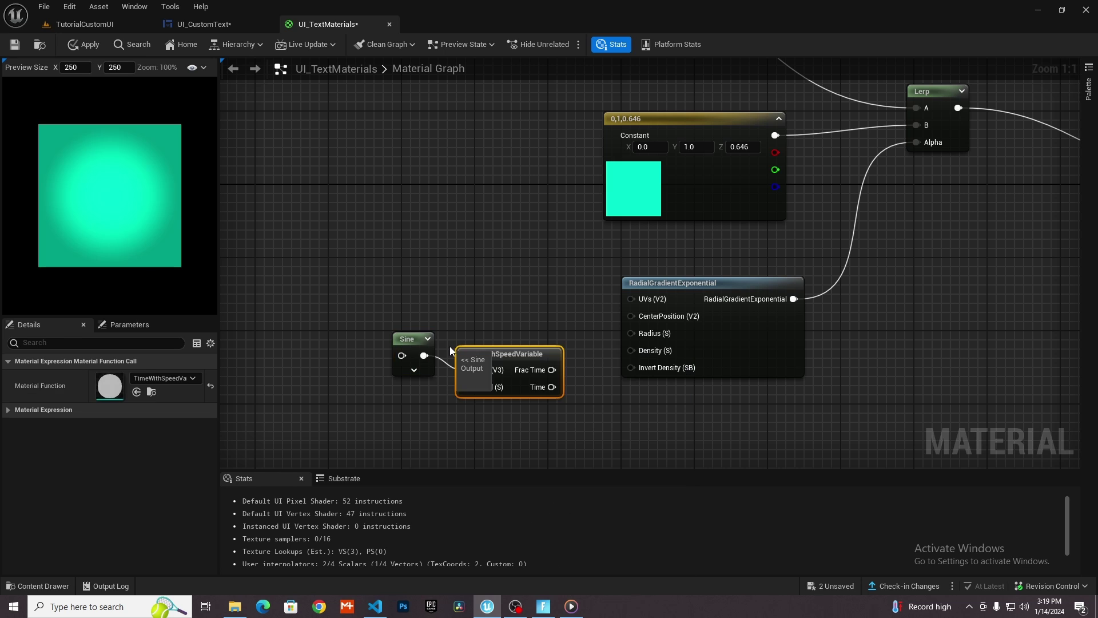
pyautogui.press('Delete')
# Add a Time node, wire Time into Sine and Sine into the gradient Radius, and apply
pyautogui.rightClick(499, 352)
pyautogui.moveTo(278, 353); pyautogui.dragTo(321, 349, button='right')
pyautogui.rightClick(320, 349)
pyautogui.write('time')
pyautogui.press('Return')
pyautogui.moveTo(370, 382); pyautogui.dragTo(451, 355)
pyautogui.moveTo(466, 351); pyautogui.dragTo(674, 329)
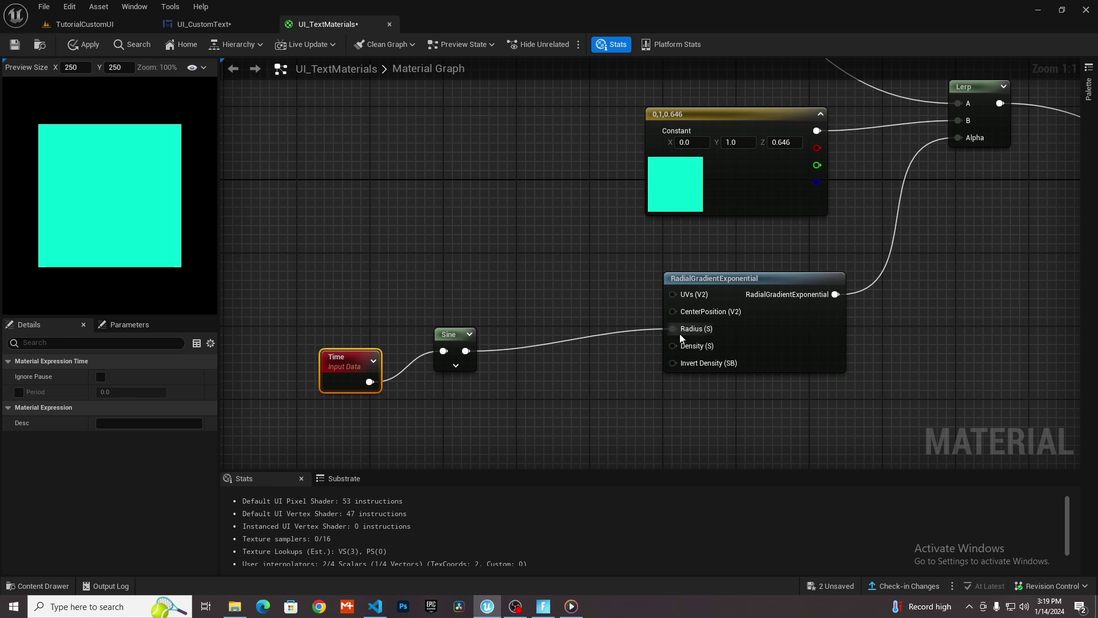
pyautogui.click(84, 44)
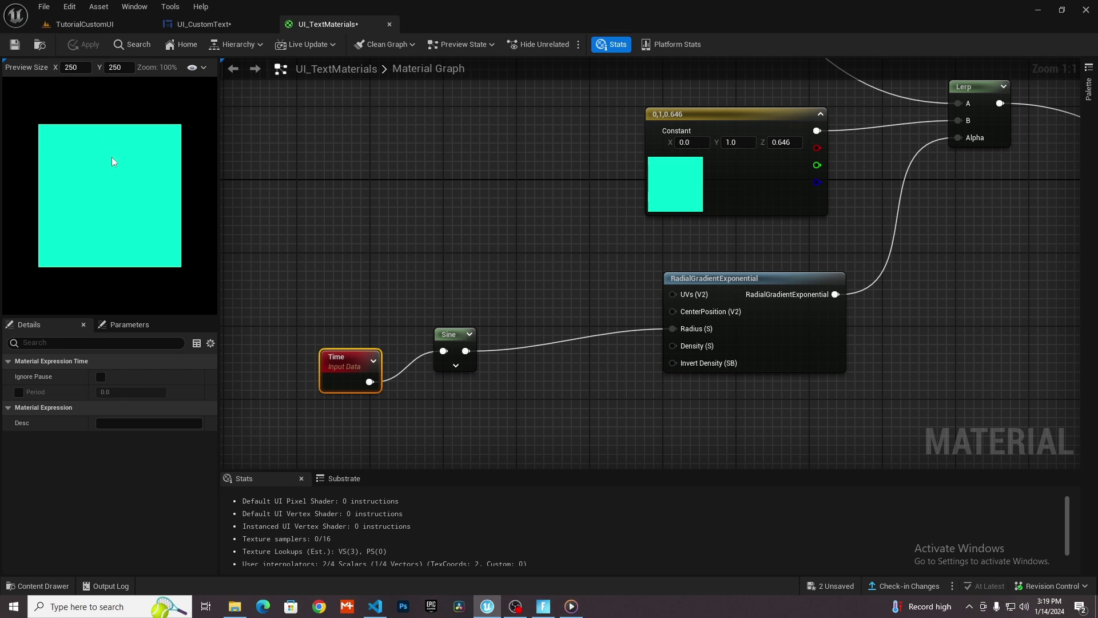
pyautogui.click(204, 24)
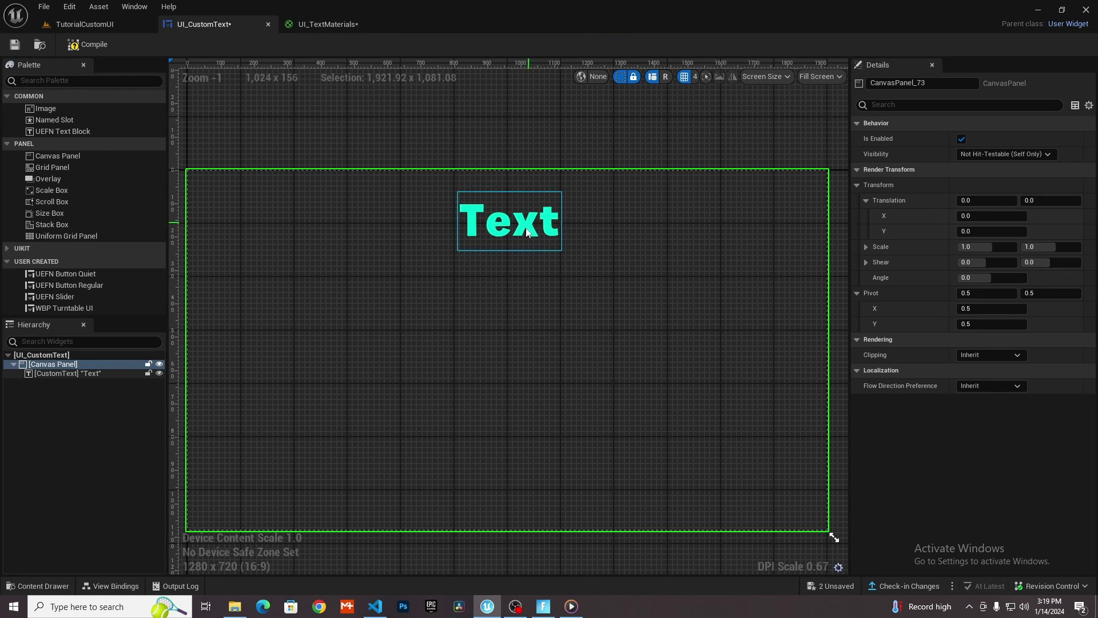
# Set the Text widget's Outline Size to 25 for a black outline, then start a game to test it
pyautogui.scroll(1, 545, 265)
pyautogui.click(547, 231)
pyautogui.scroll(-3, 966, 343)
pyautogui.scroll(-2, 950, 423)
pyautogui.moveTo(972, 387); pyautogui.dragTo(995, 387)
pyautogui.scroll(-2, 916, 406)
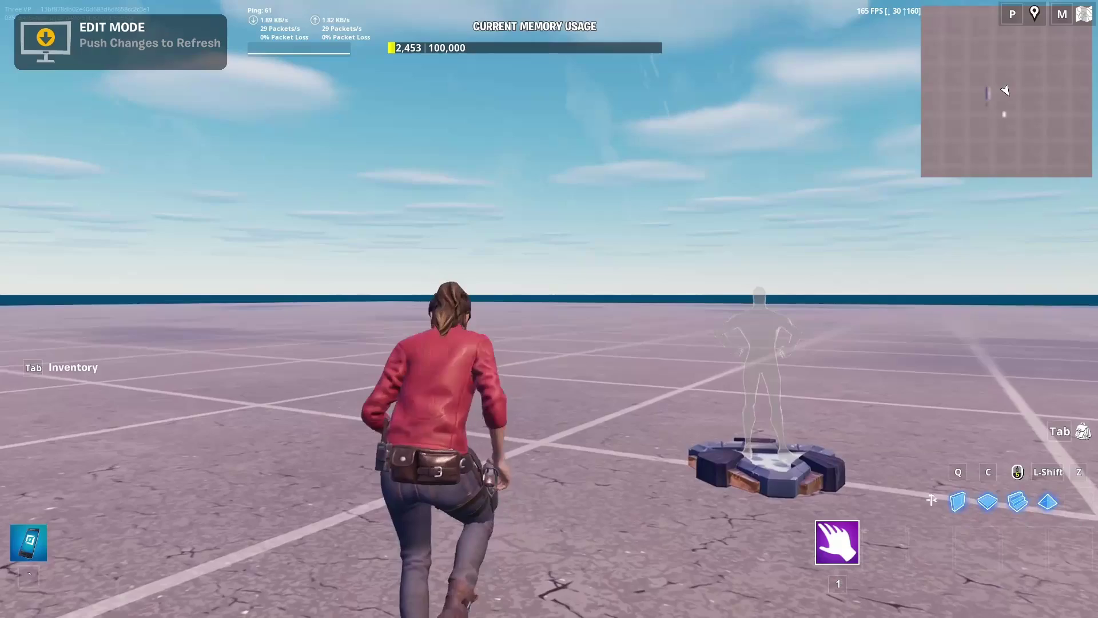
pyautogui.press('Escape')
pyautogui.click(938, 394)
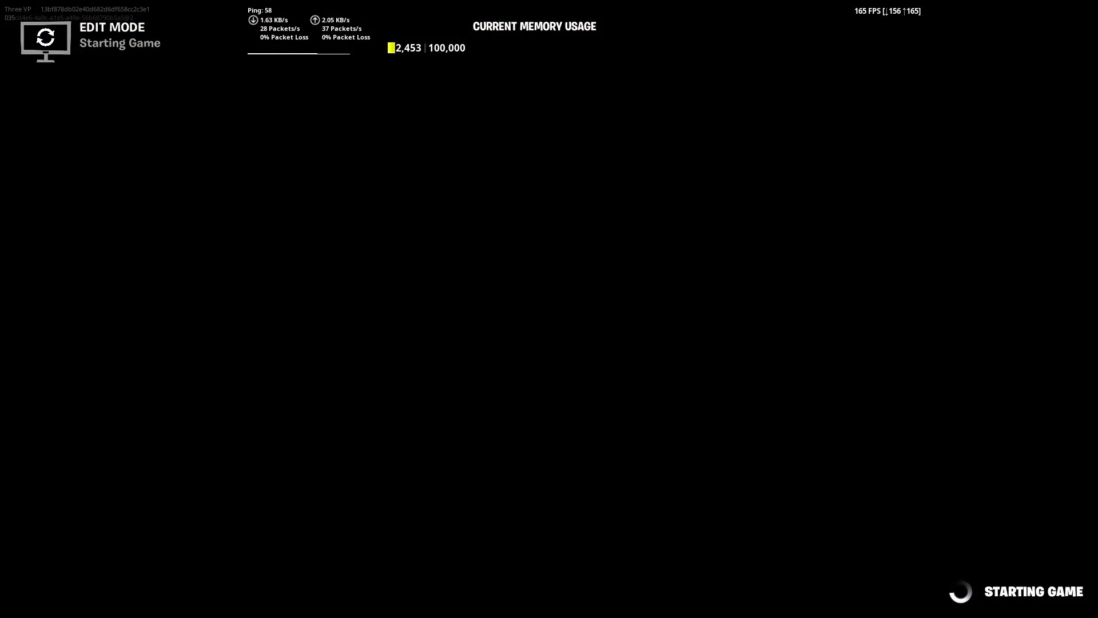
# Run and jump in the Fortnite session while the teal outlined counter climbs to 100
pyautogui.press('w')
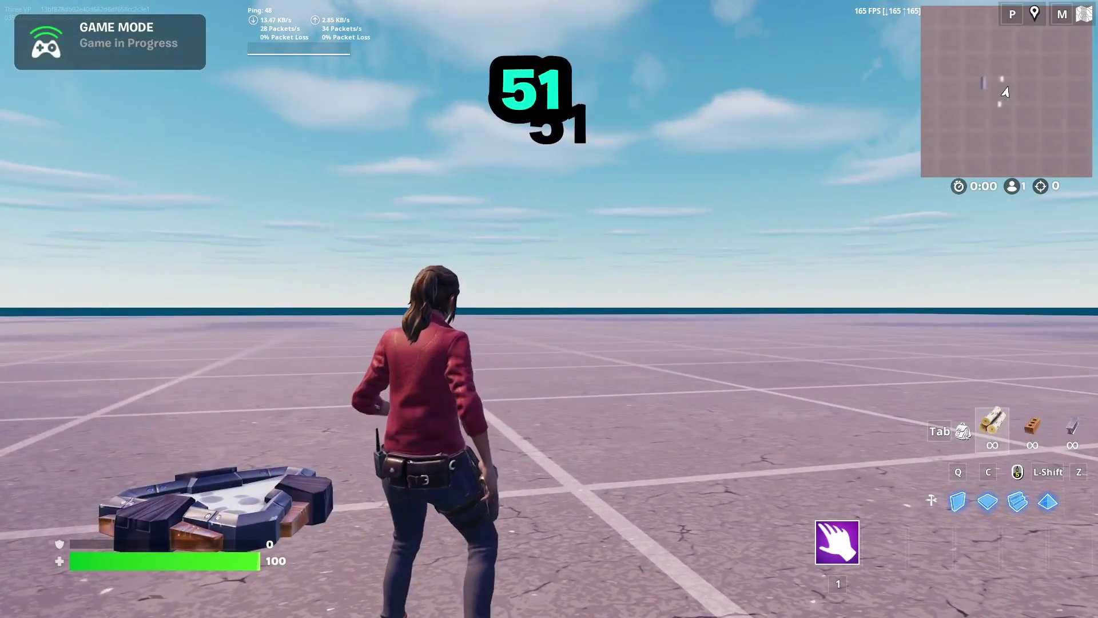
pyautogui.press('w')
pyautogui.press('space')
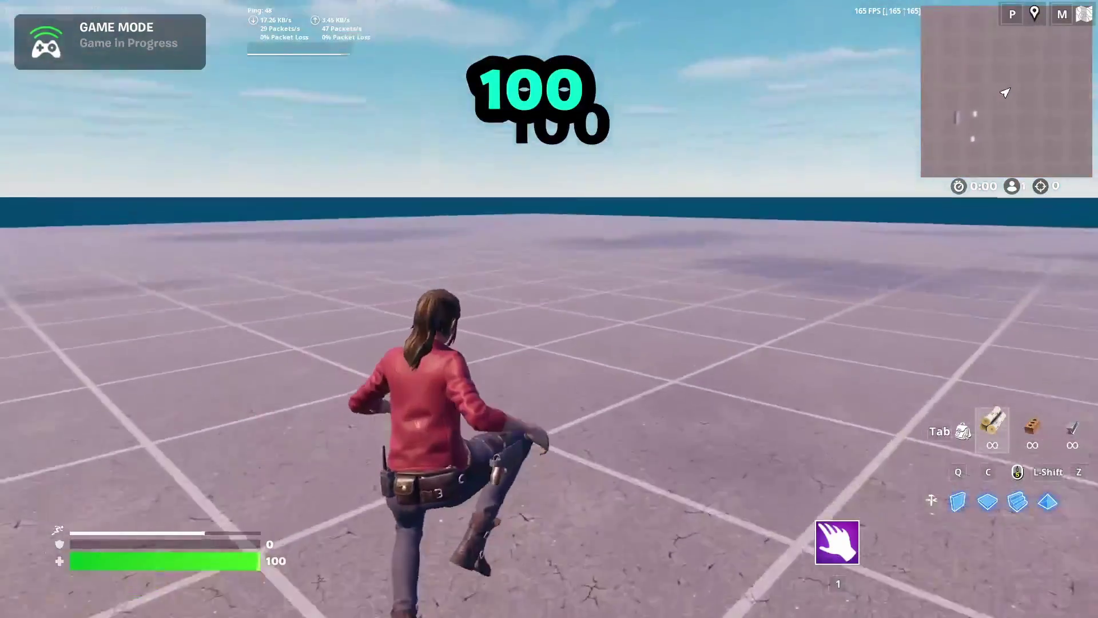
pyautogui.press('space')
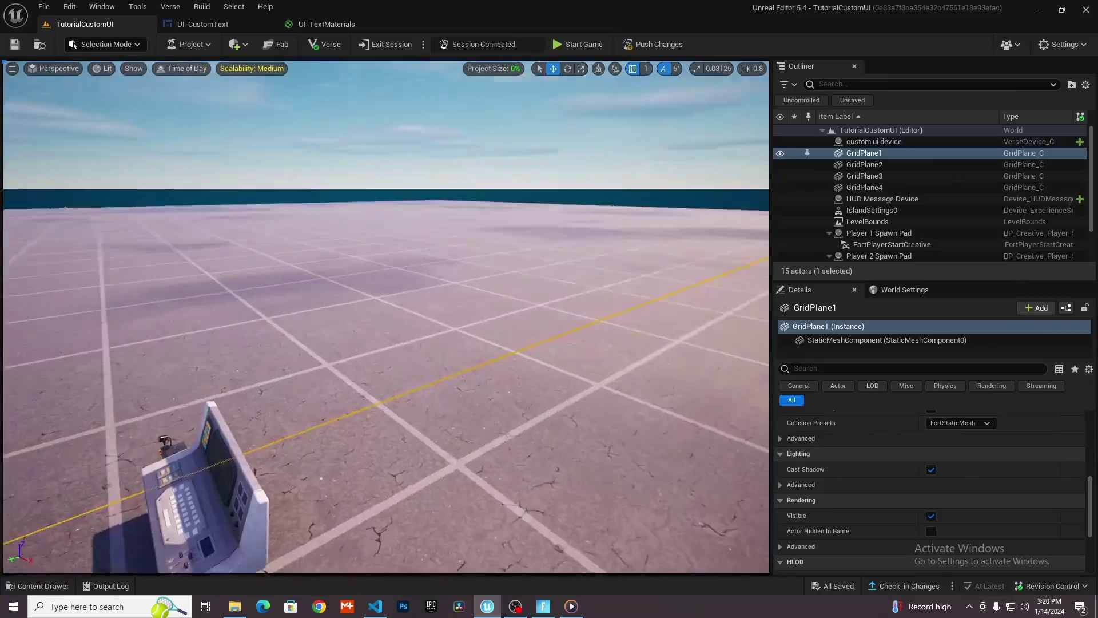
# Return to the UEFN editor and fly the viewport camera toward the HUD device and console
pyautogui.moveTo(189, 373); pyautogui.dragTo(288, 430, button='right')
pyautogui.press('Escape')
pyautogui.press('s')
pyautogui.scroll(1, 189, 373)
pyautogui.press('w')
pyautogui.press('s')
pyautogui.press('w')
pyautogui.scroll(-1, 268, 421)
# Set the HUD Message Device's Message Recipient to Triggering Player
pyautogui.press('s')
pyautogui.press('s')
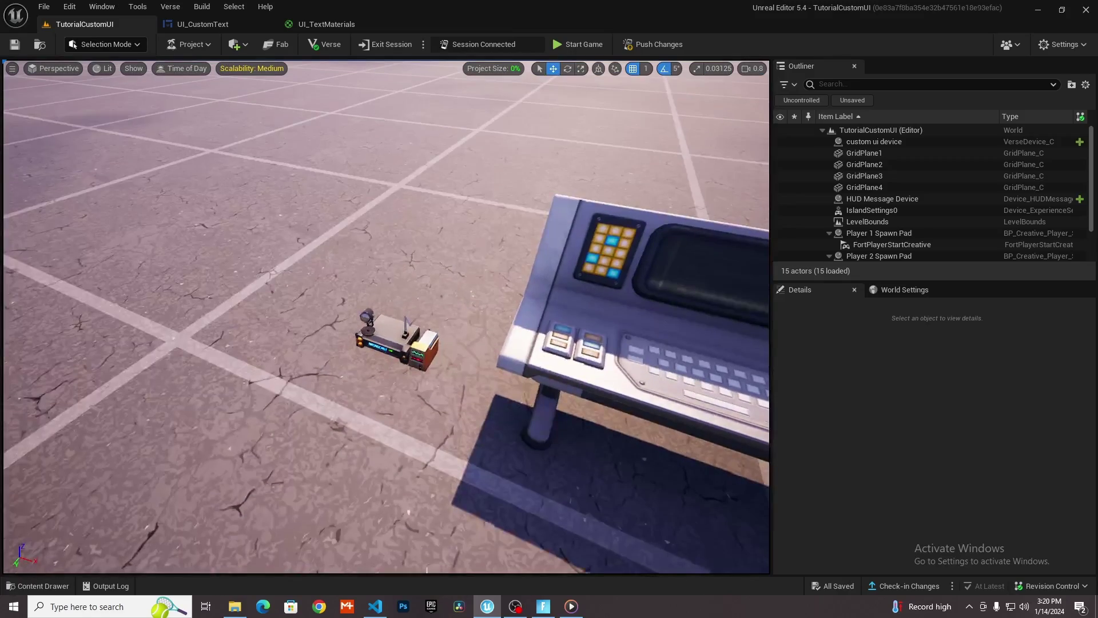
pyautogui.rightClick(393, 350)
pyautogui.moveTo(370, 330); pyautogui.dragTo(360, 323, button='right')
pyautogui.press('w')
pyautogui.press('Escape')
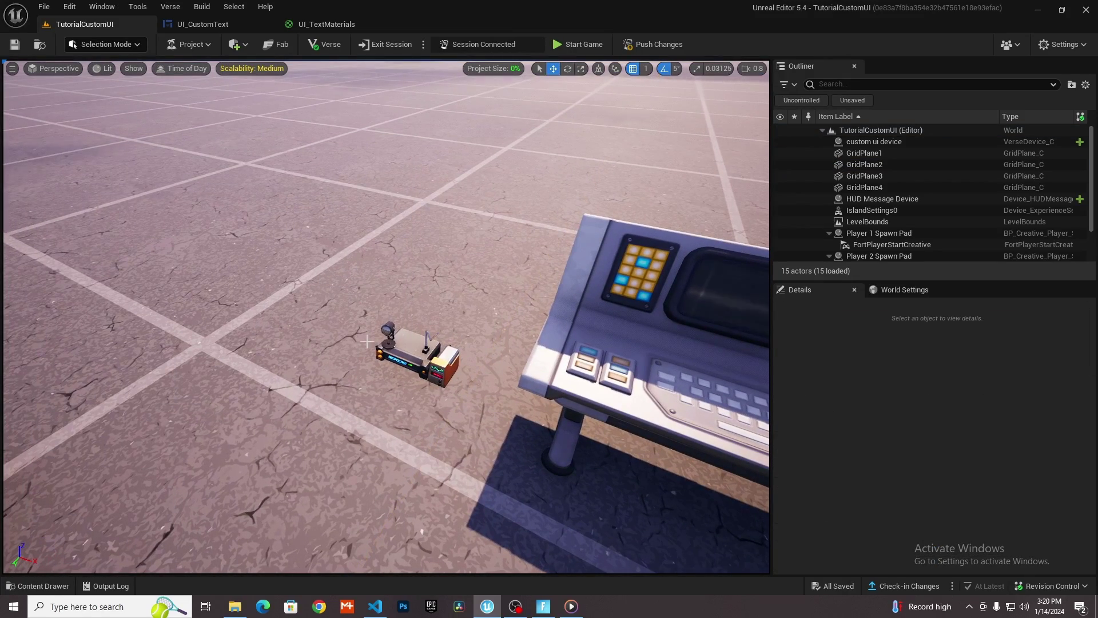
pyautogui.click(407, 353)
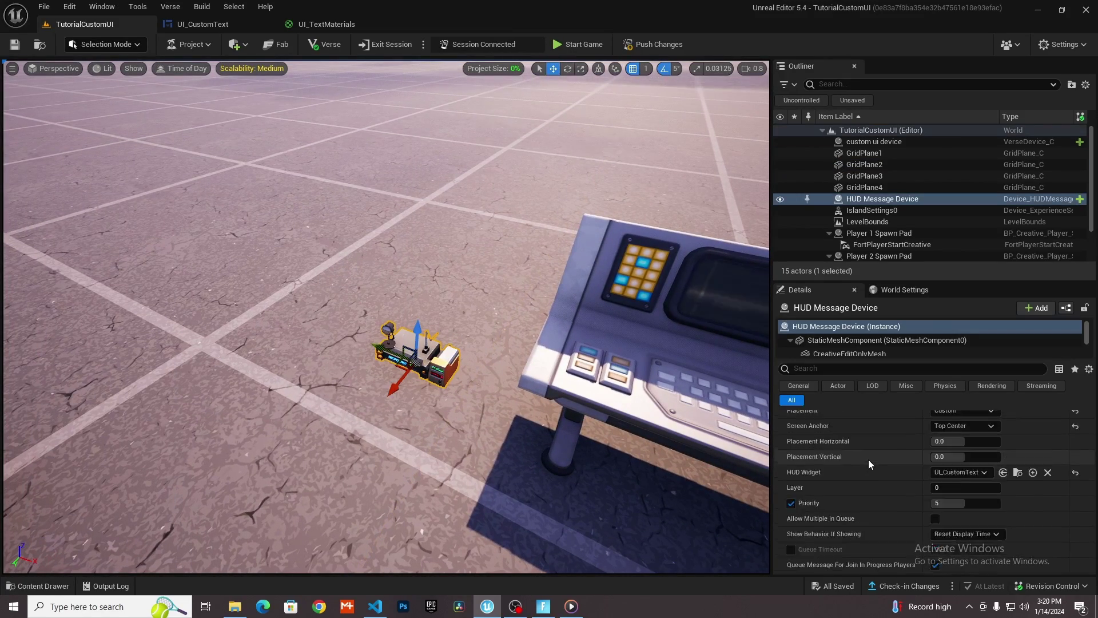
pyautogui.scroll(5, 868, 459)
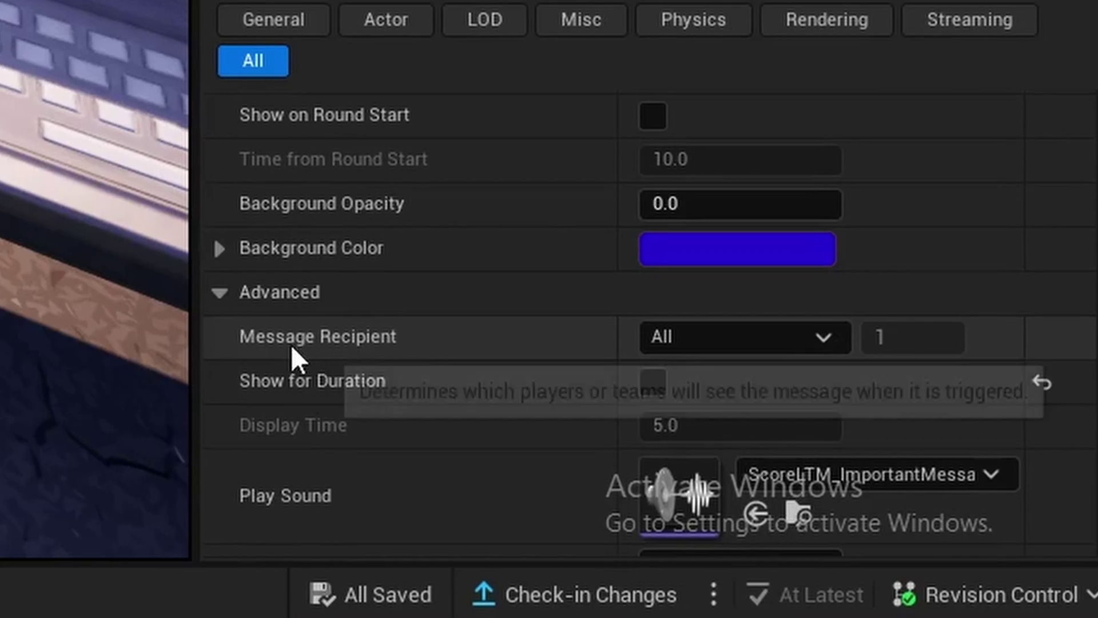
pyautogui.click(690, 341)
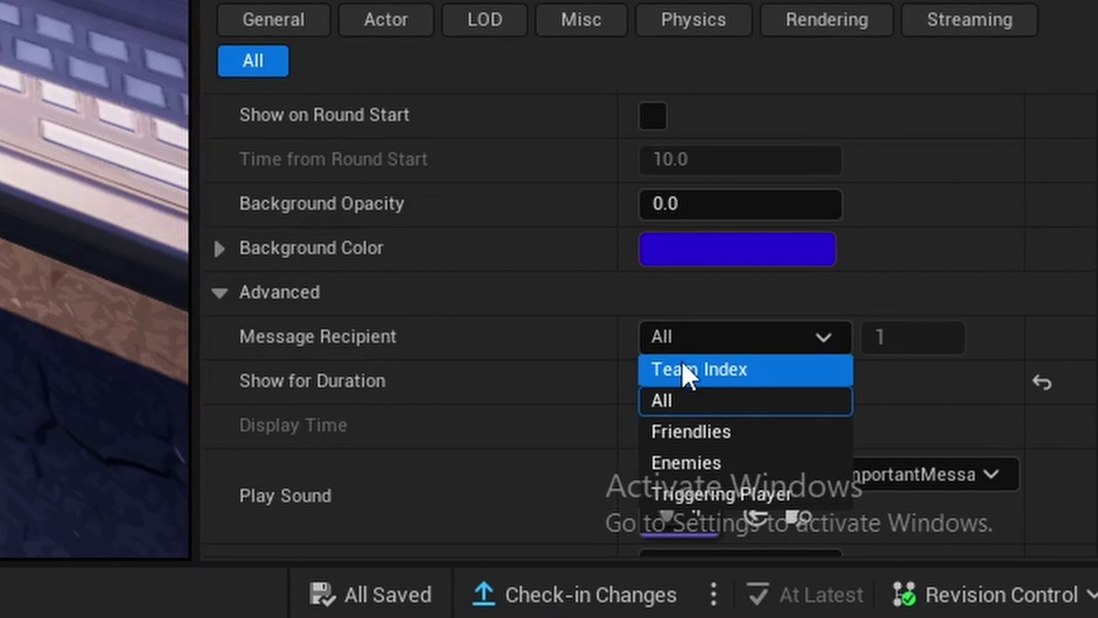
pyautogui.click(700, 502)
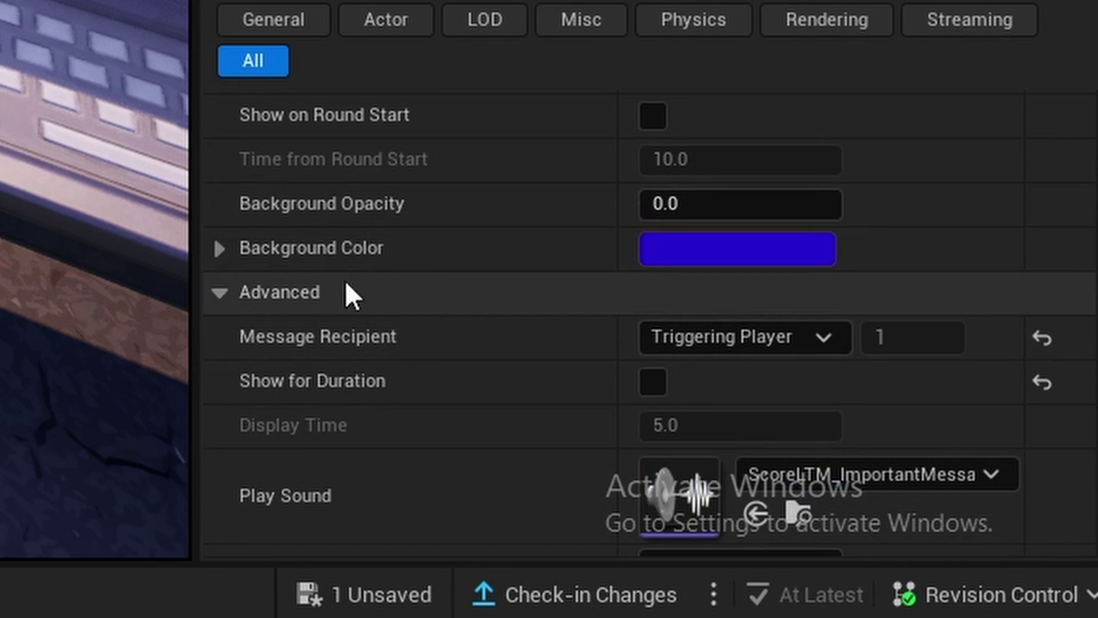
pyautogui.scroll(-2, 320, 263)
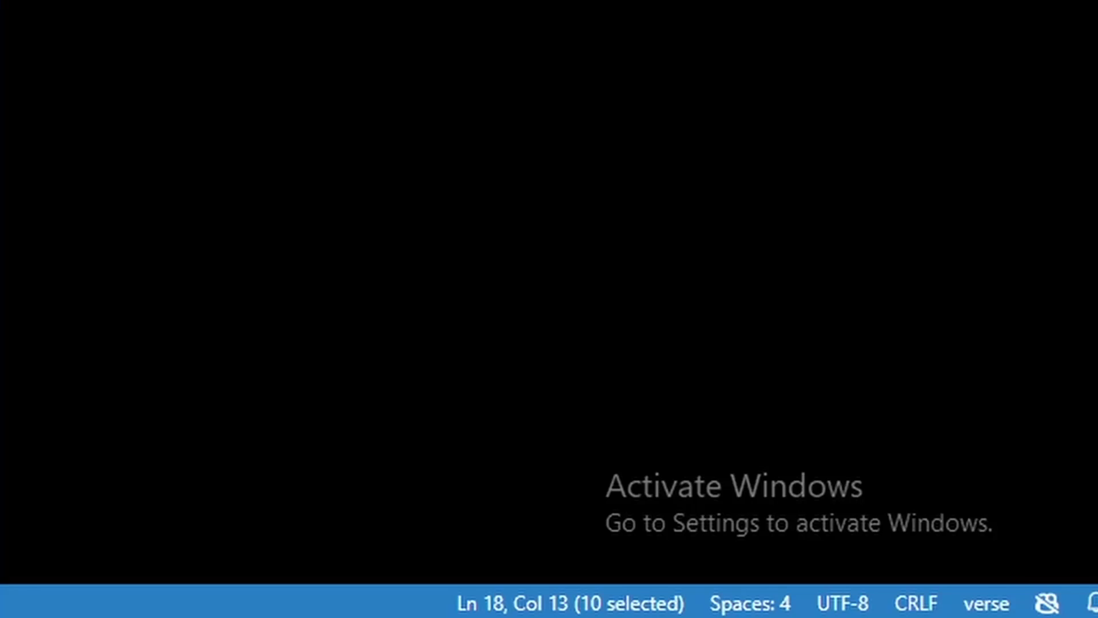
# Wrap HudDevice.Show() in a GetPlayers()[0] check and add a ButtonB AwaitButtonInteraction function showing the HUD to Agent
pyautogui.click(509, 466)
pyautogui.moveTo(455, 439); pyautogui.dragTo(250, 455)
pyautogui.click(523, 440)
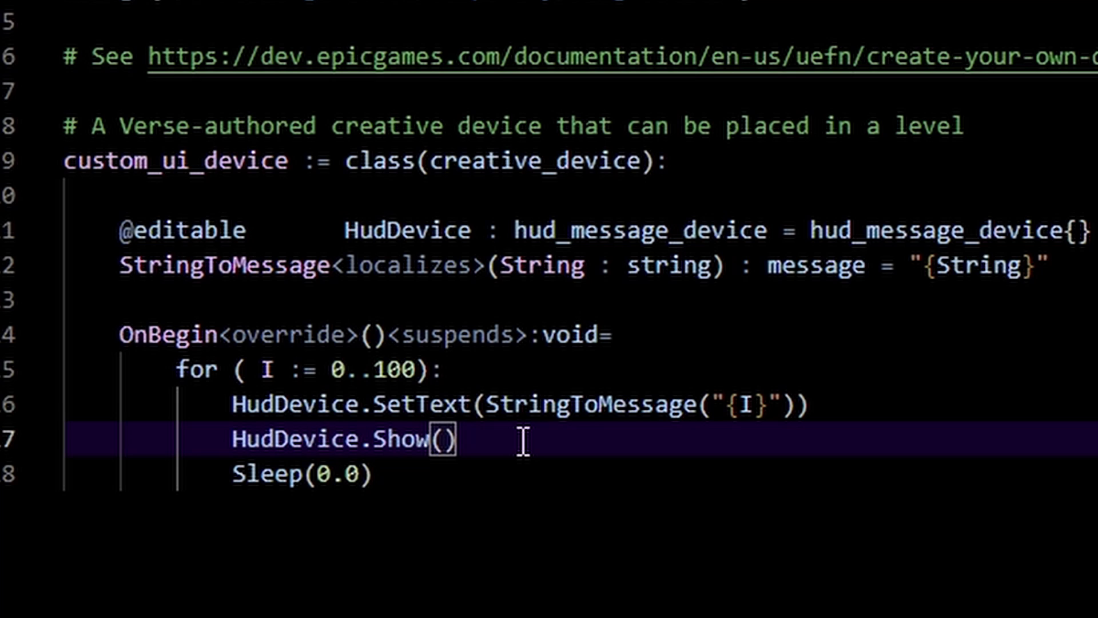
pyautogui.click(905, 393)
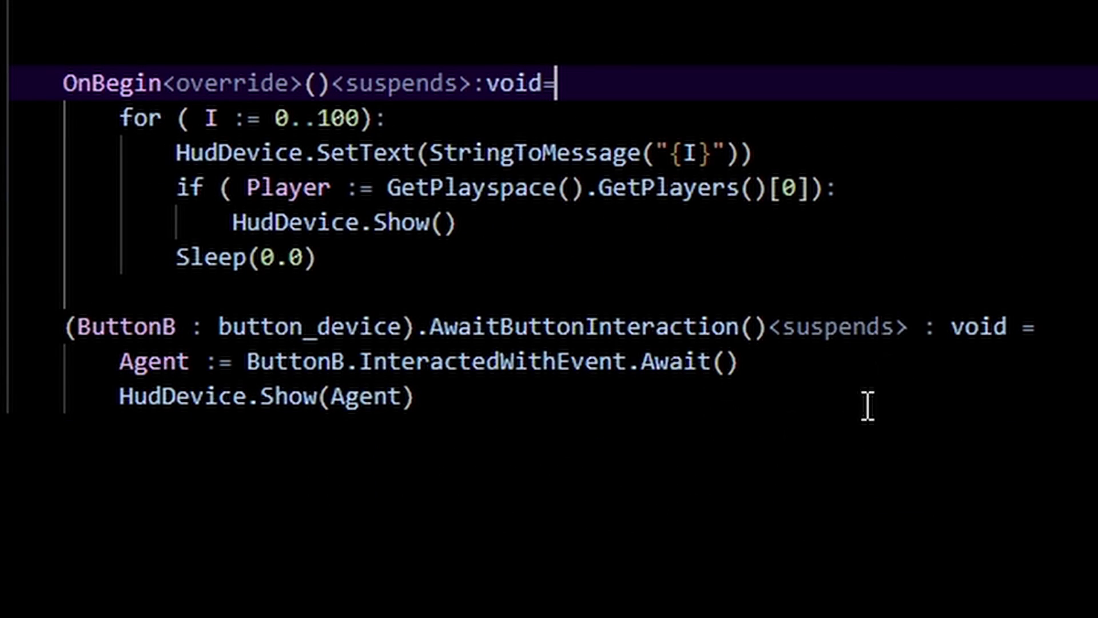
pyautogui.moveTo(440, 389); pyautogui.dragTo(115, 360)
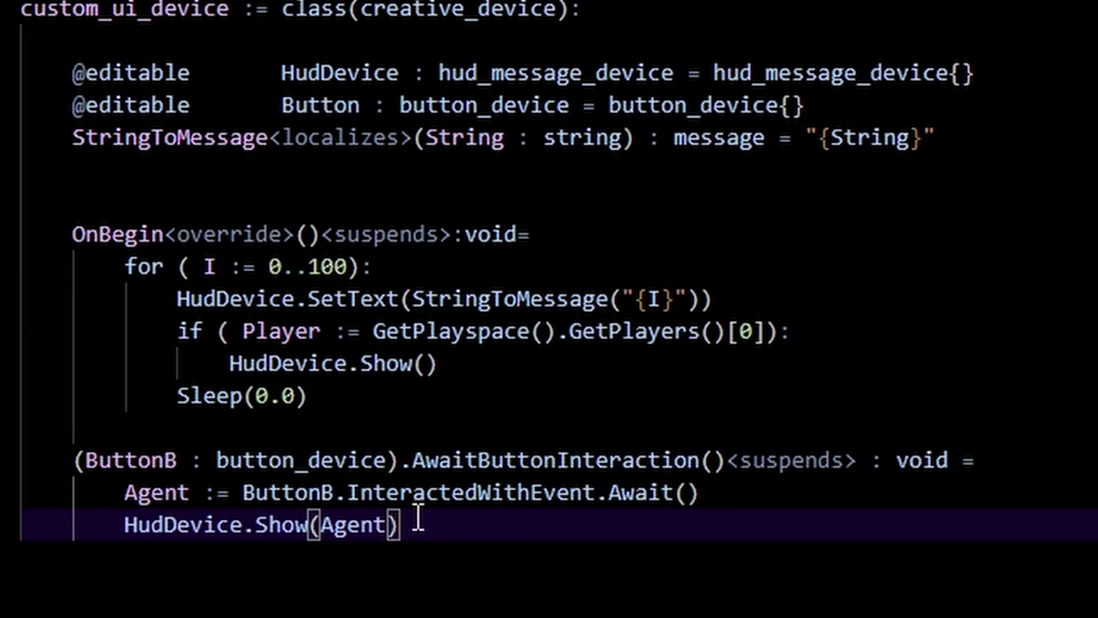
# Check the HudDevice.Show(Agent) line, then select OnBegin's whole counting loop for replacement
pyautogui.moveTo(403, 526); pyautogui.dragTo(193, 493)
pyautogui.click(142, 549)
pyautogui.moveTo(381, 419); pyautogui.dragTo(137, 281)
# Replace the counting loop with Button.AwaitButtonInteraction() and add blank lines after it and the Agent await line
pyautogui.press('BackSpace')
pyautogui.write('Button.AwaitButtonInteraction()')
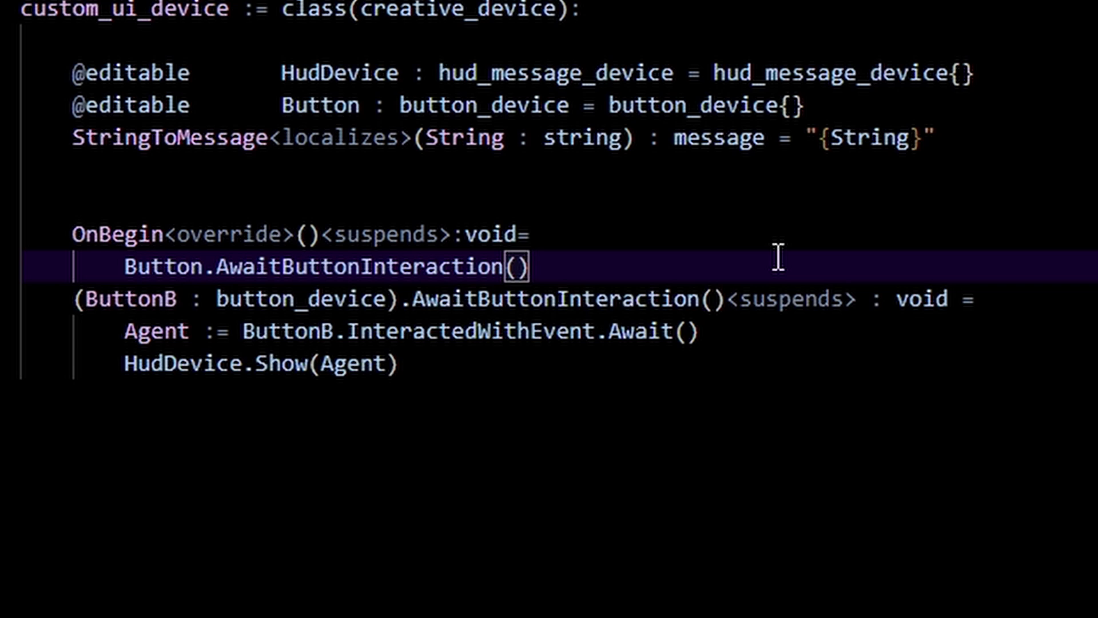
pyautogui.press('Return')
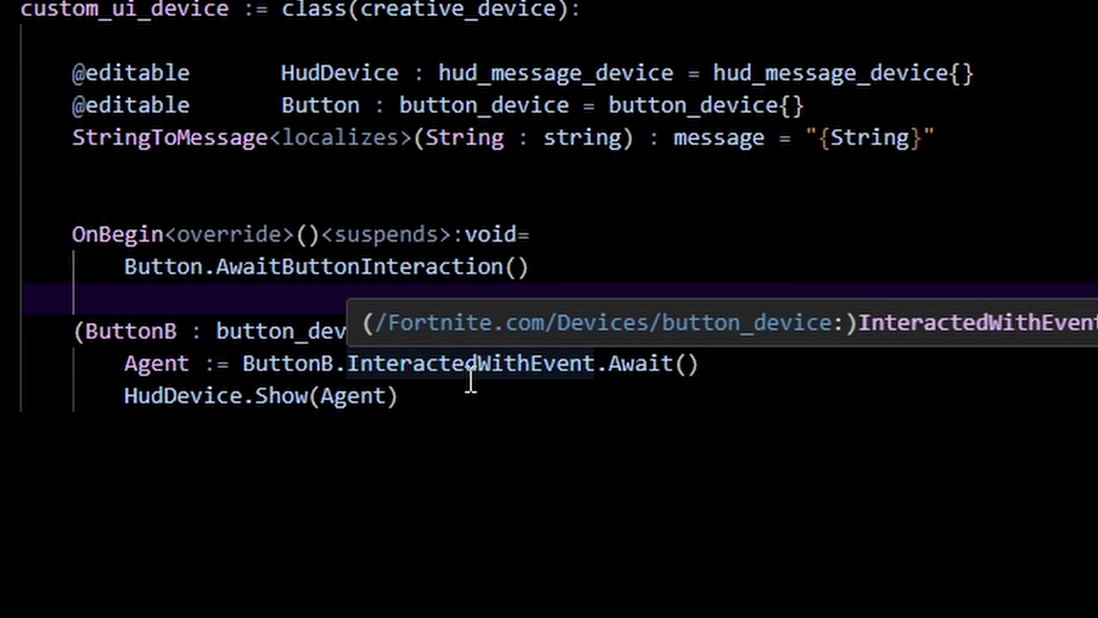
pyautogui.click(742, 363)
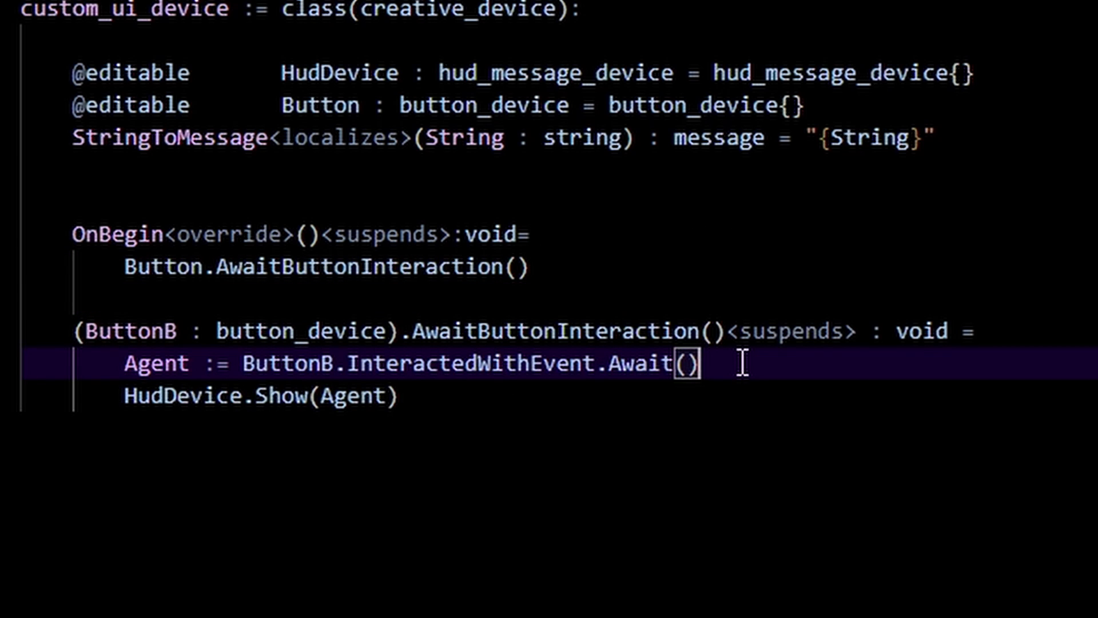
pyautogui.press('Return')
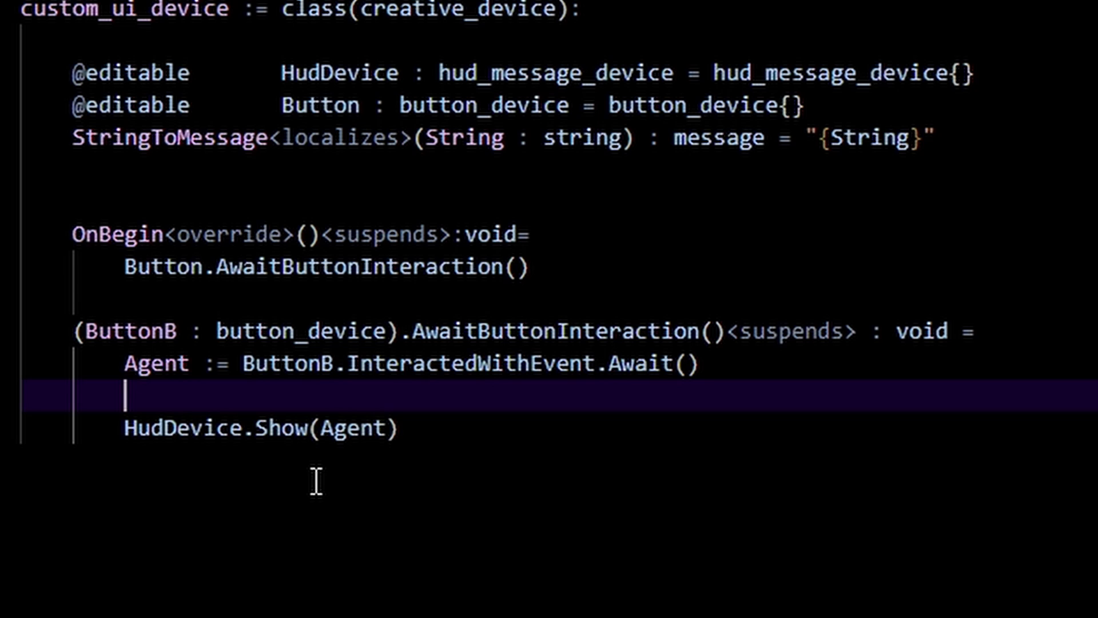
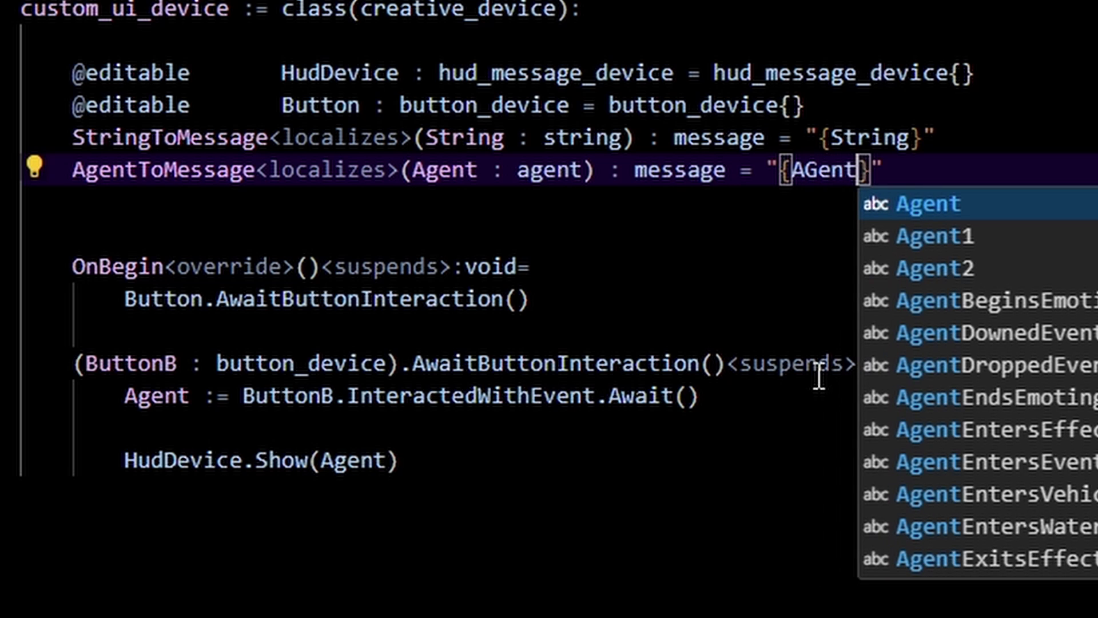
# Fix the Agent capitalisation to finish AgentToMessage<localizes>(Agent : agent) : message = "{Agent}"
pyautogui.press('BackSpace')
pyautogui.press('BackSpace')
pyautogui.press('BackSpace')
pyautogui.press('BackSpace')
pyautogui.write('gent')
pyautogui.press('Escape')
pyautogui.click(793, 332)
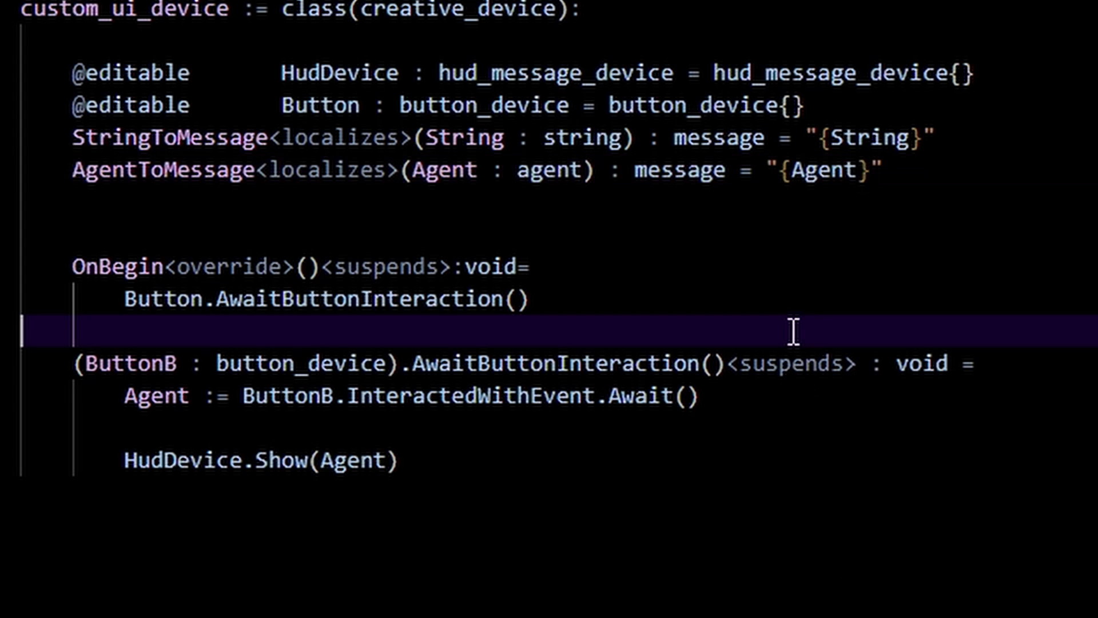
# Review the new helper by highlighting its "{Agent}" text and message return type
pyautogui.moveTo(883, 172); pyautogui.dragTo(793, 170)
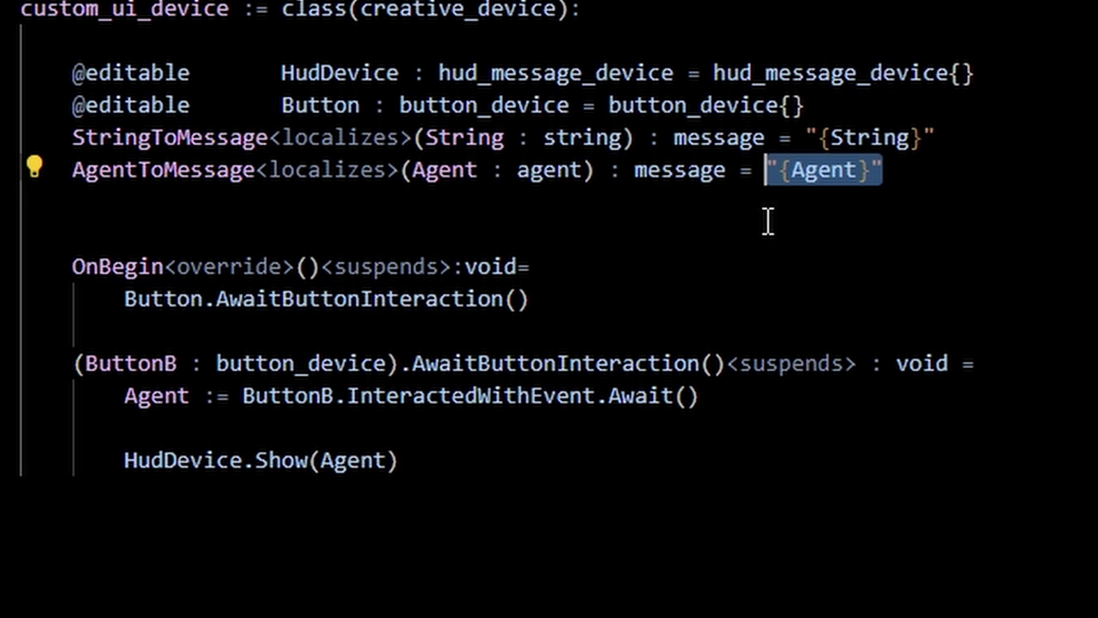
pyautogui.click(771, 255)
pyautogui.doubleClick(681, 172)
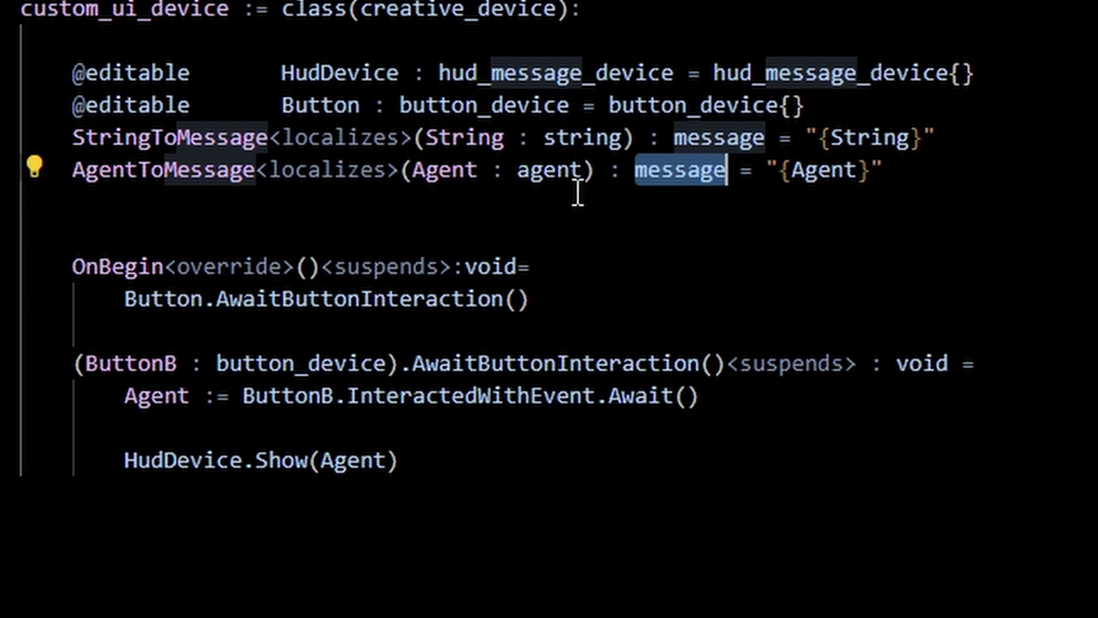
pyautogui.click(675, 238)
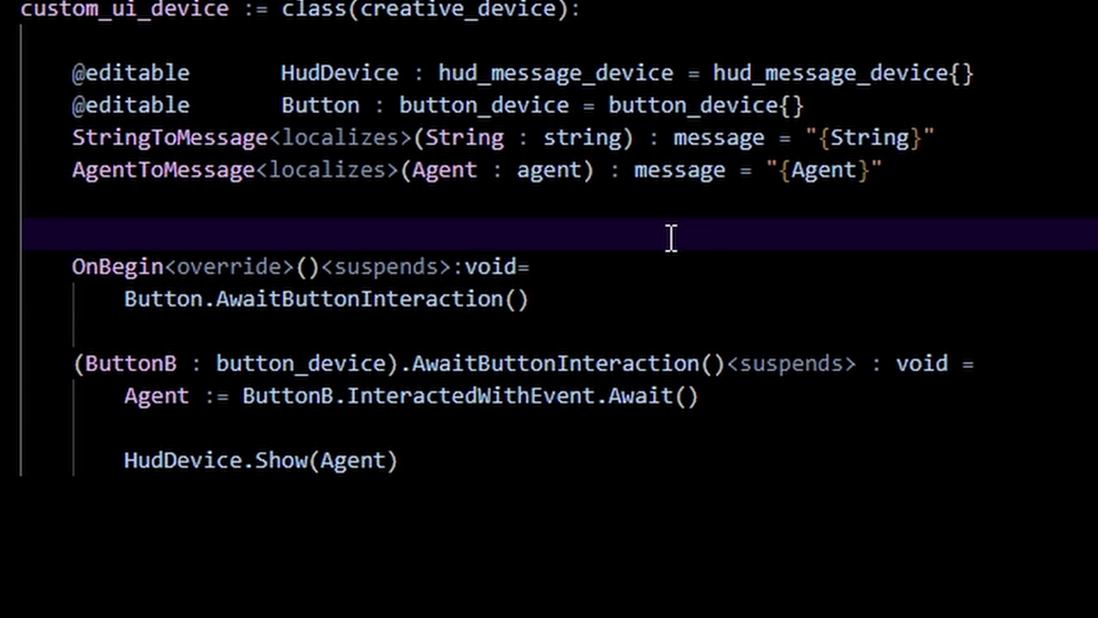
pyautogui.click(861, 172)
pyautogui.click(681, 228)
# Add HudDevice.SetText(AgentToMessage(Agent)) on a new line above HudDevice.Show(Agent)
pyautogui.click(374, 457)
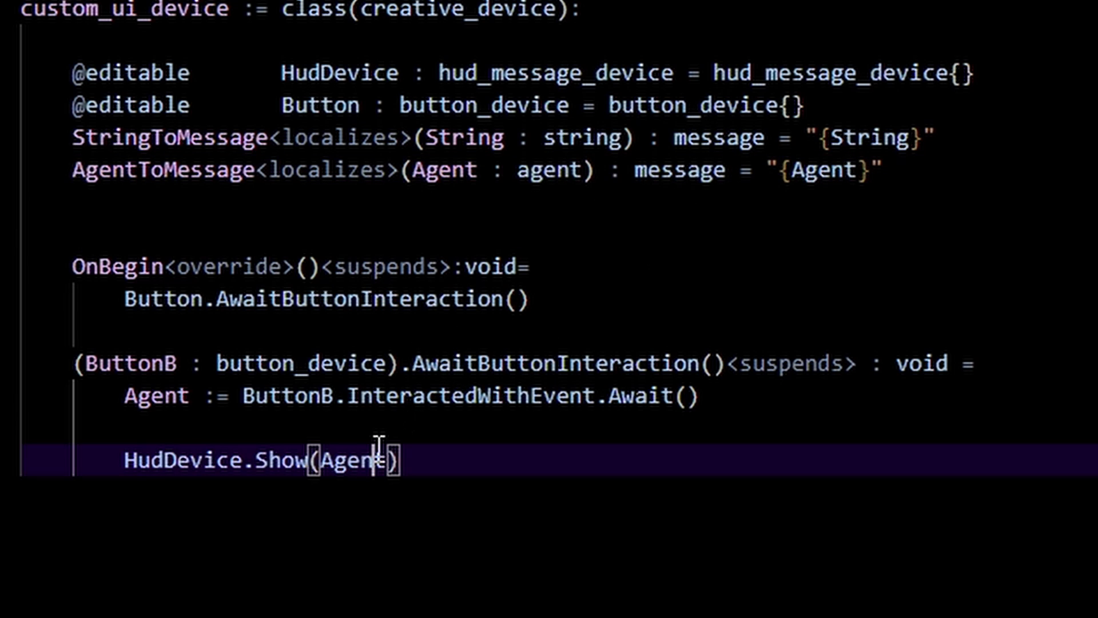
pyautogui.click(379, 427)
pyautogui.write('H')
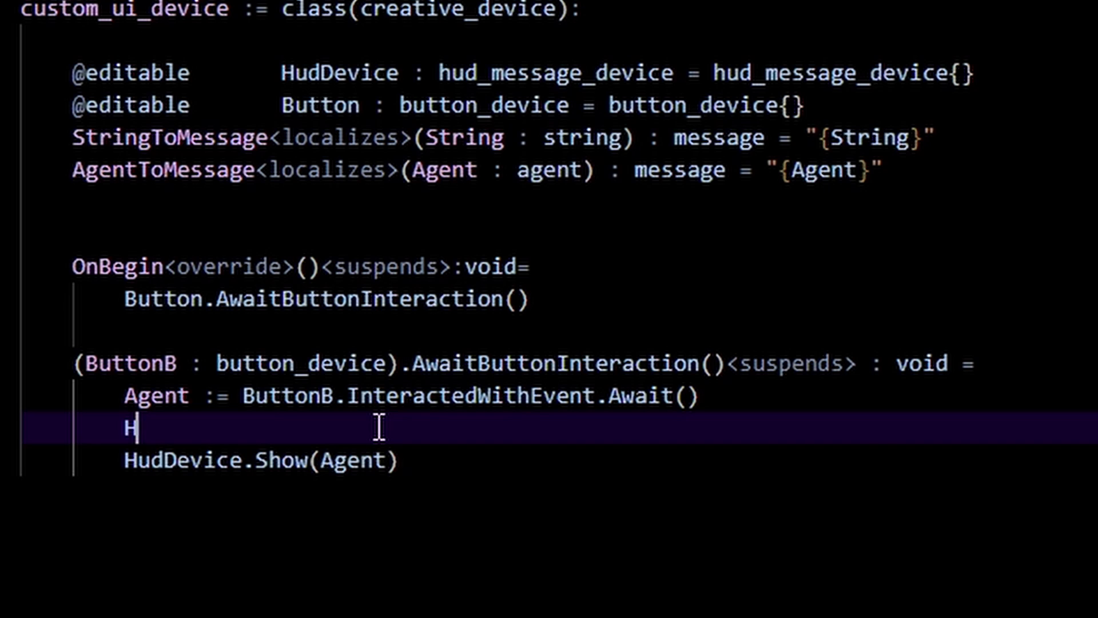
pyautogui.write('udDevice.SetText')
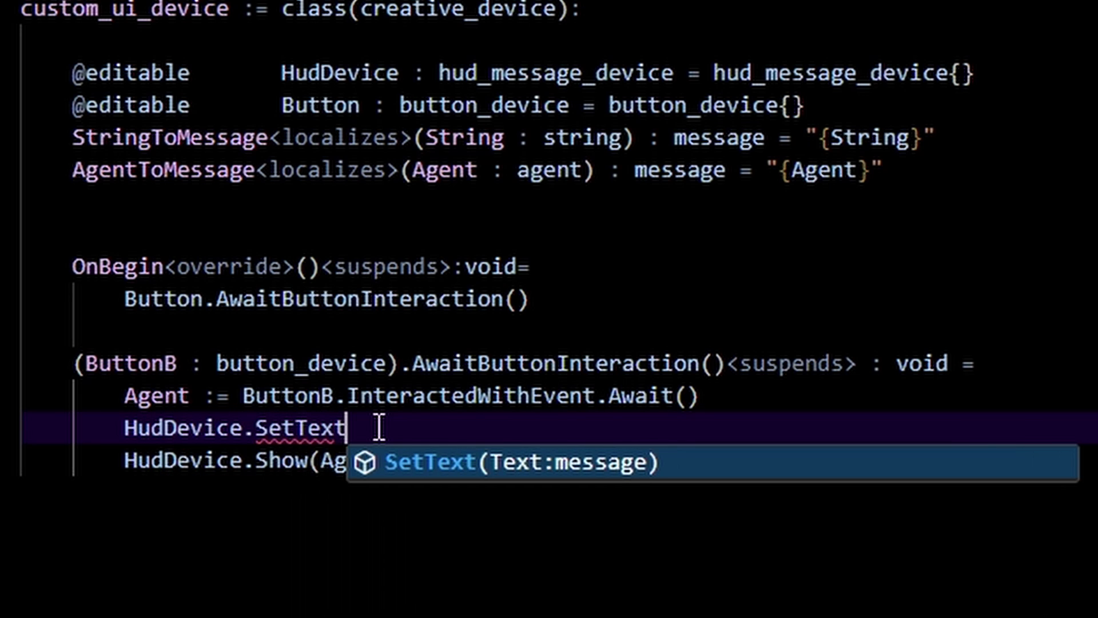
pyautogui.write('(')
pyautogui.write('Agent')
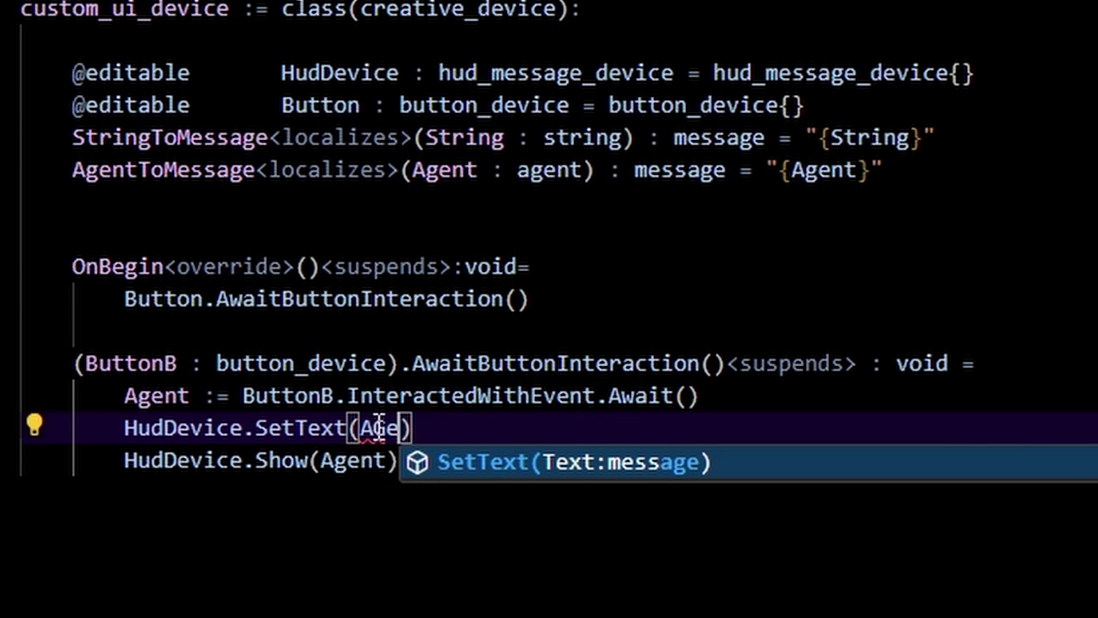
pyautogui.press('Down')
pyautogui.press('Return')
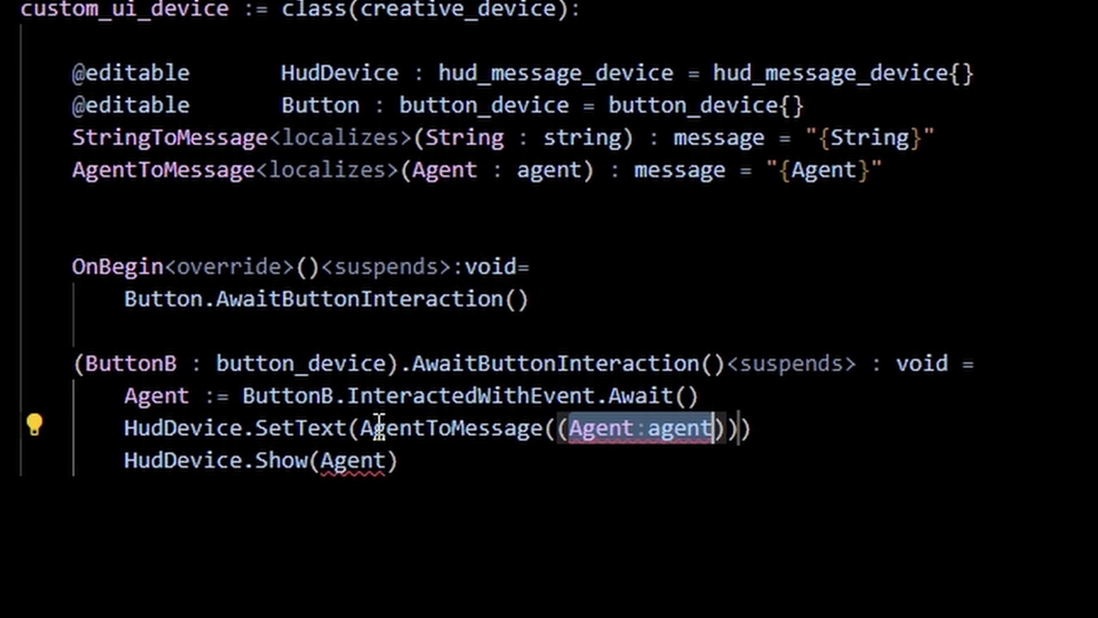
pyautogui.press('BackSpace')
pyautogui.write('Agent')
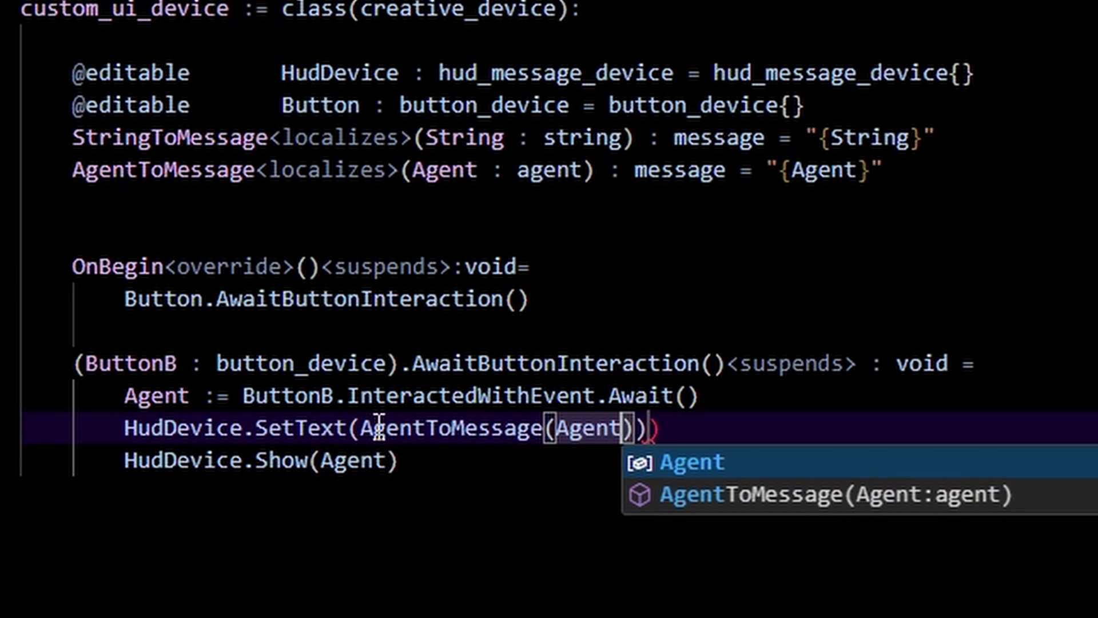
# Highlight the Agent variable, InteractedWithEvent and the Show(Agent) call to review the handler
pyautogui.doubleClick(133, 400)
pyautogui.click(326, 564)
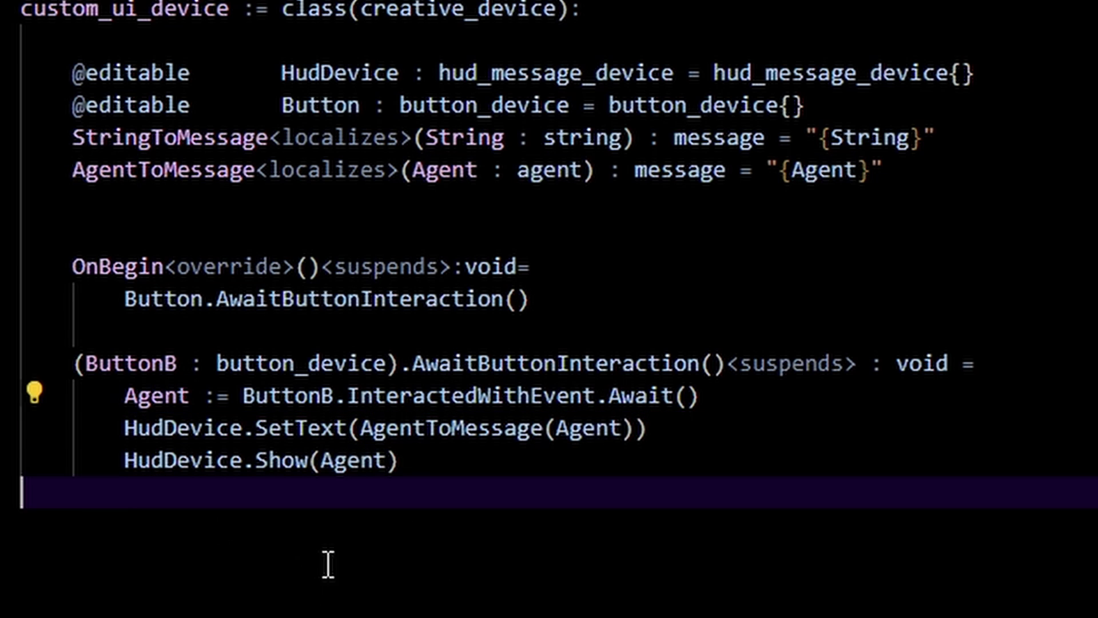
pyautogui.moveTo(399, 396); pyautogui.dragTo(433, 396)
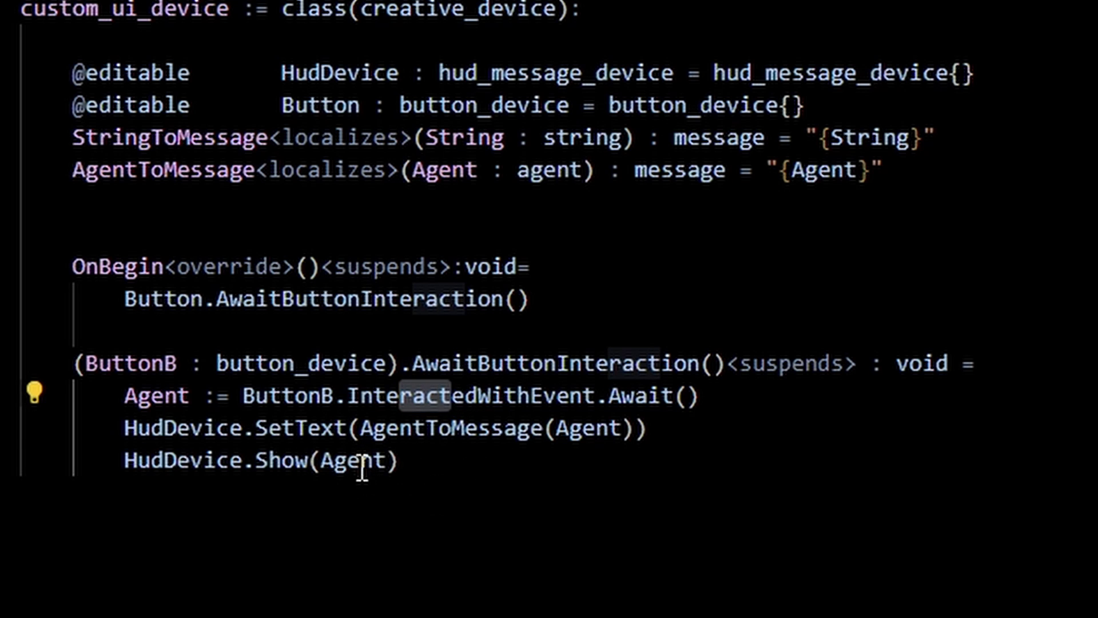
pyautogui.moveTo(122, 460)
pyautogui.mouseDown()
pyautogui.moveTo(424, 456)
pyautogui.moveTo(126, 463)
pyautogui.mouseUp()
pyautogui.click(383, 505)
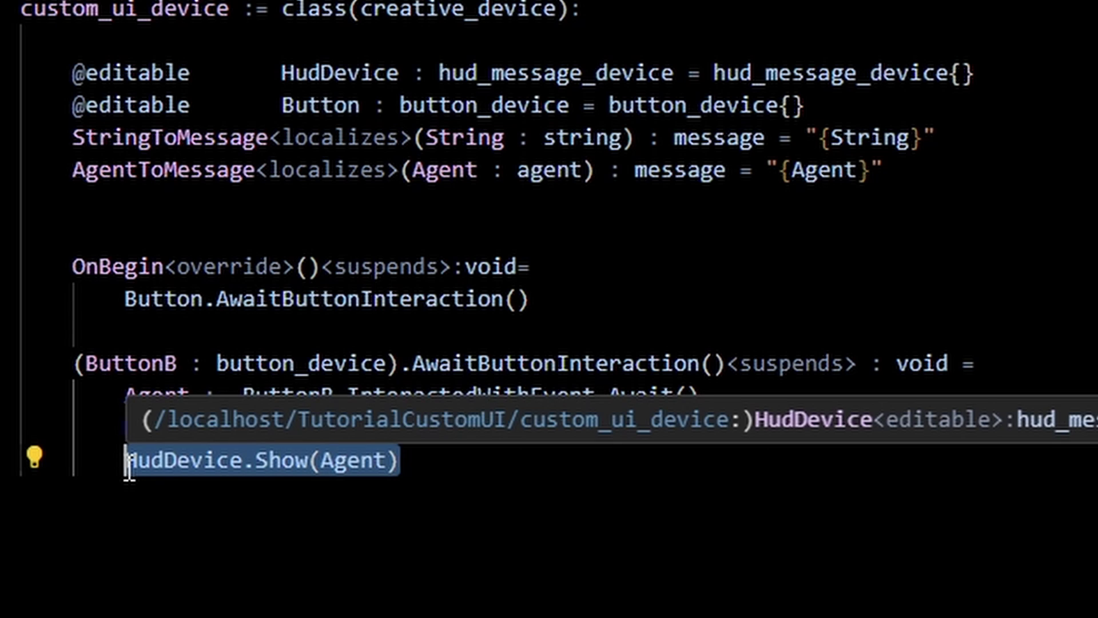
pyautogui.click(399, 466)
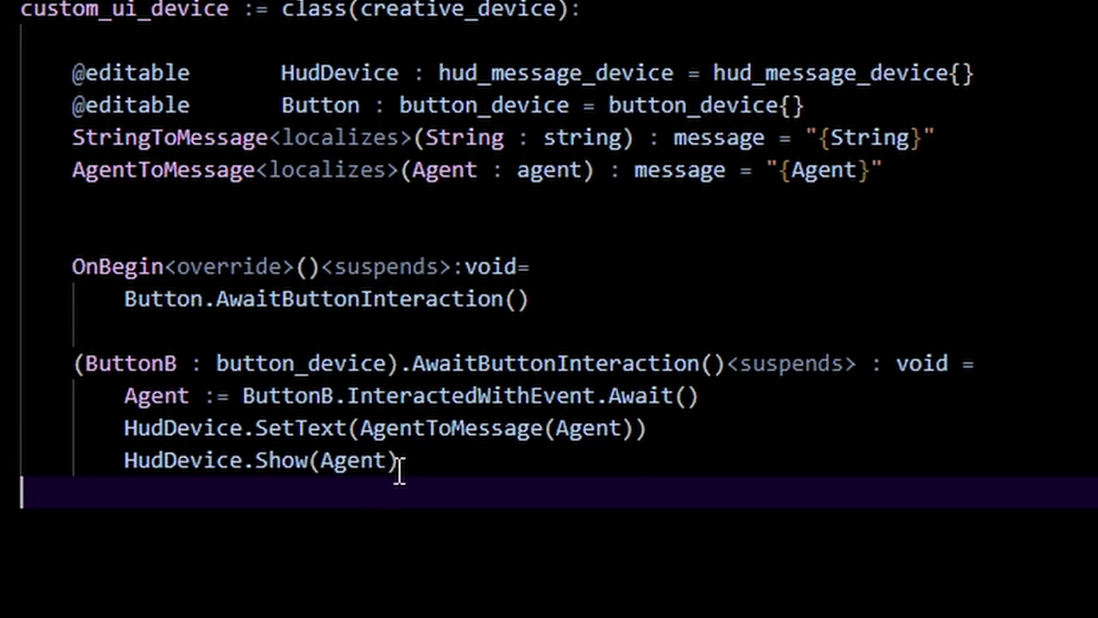
pyautogui.moveTo(400, 466); pyautogui.dragTo(175, 480)
pyautogui.click(730, 417)
# Highlight the new SetText line and the Show(Agent) line, selecting Show's Agent argument
pyautogui.moveTo(730, 417); pyautogui.dragTo(127, 428)
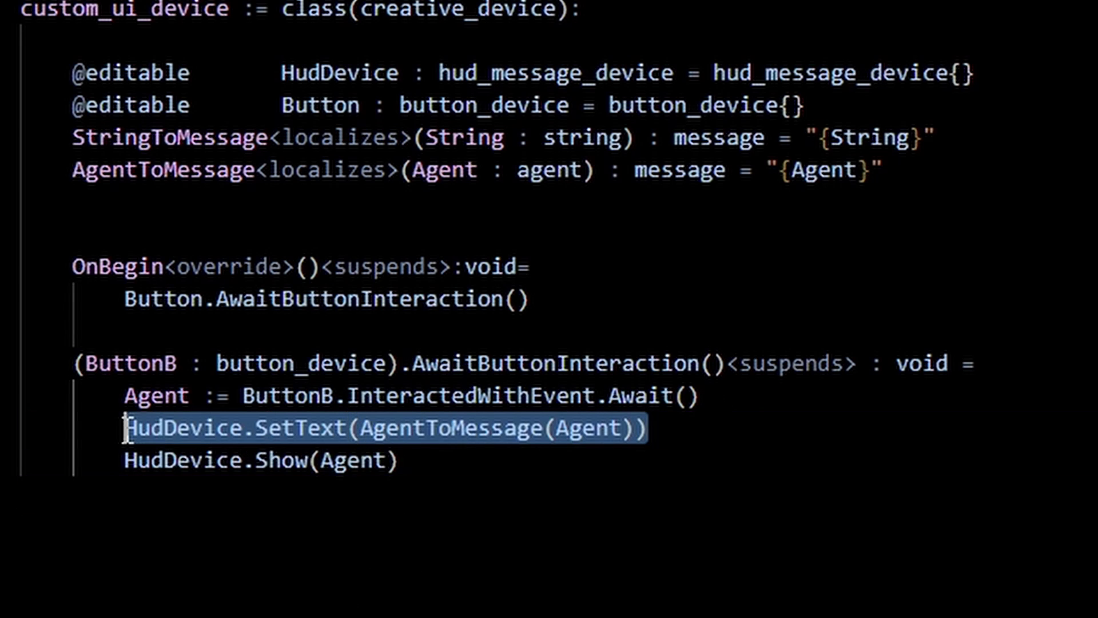
pyautogui.click(319, 517)
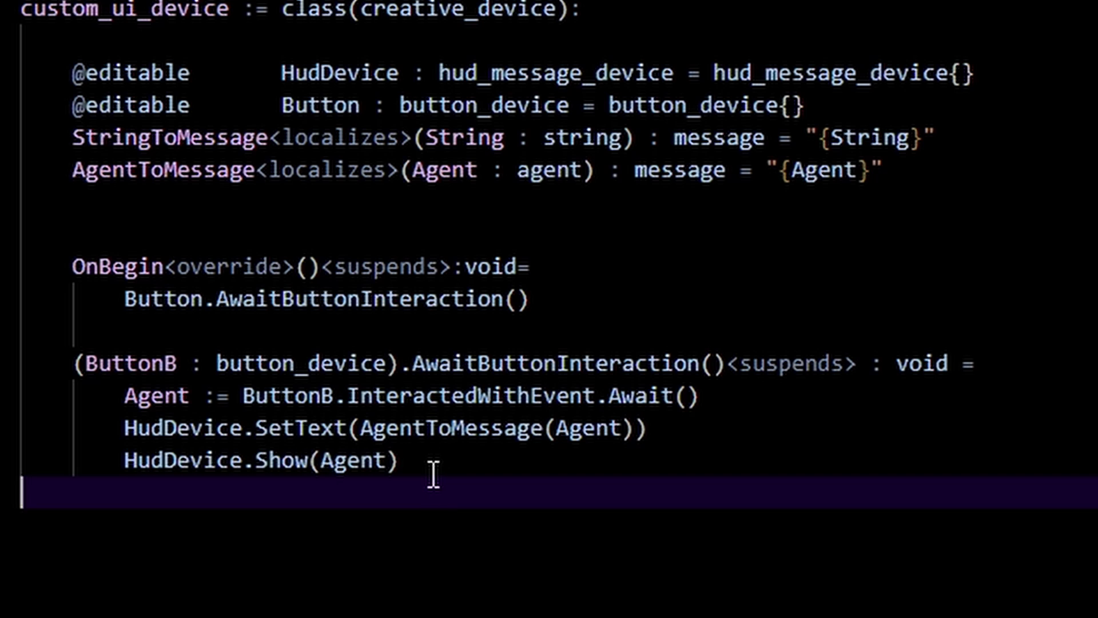
pyautogui.moveTo(433, 475); pyautogui.dragTo(126, 478)
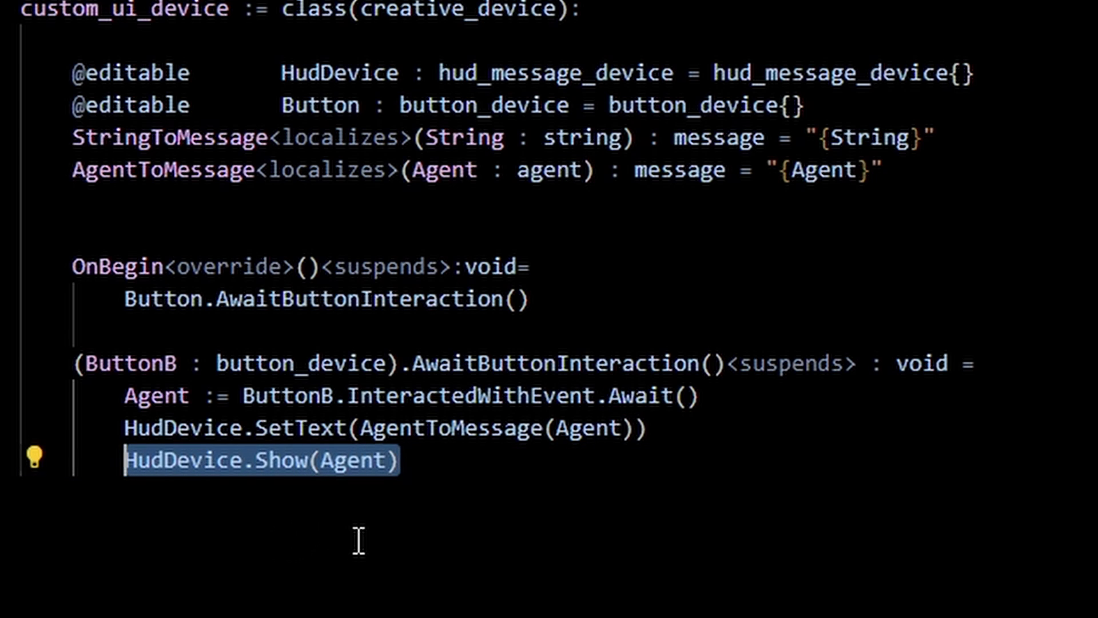
pyautogui.click(353, 486)
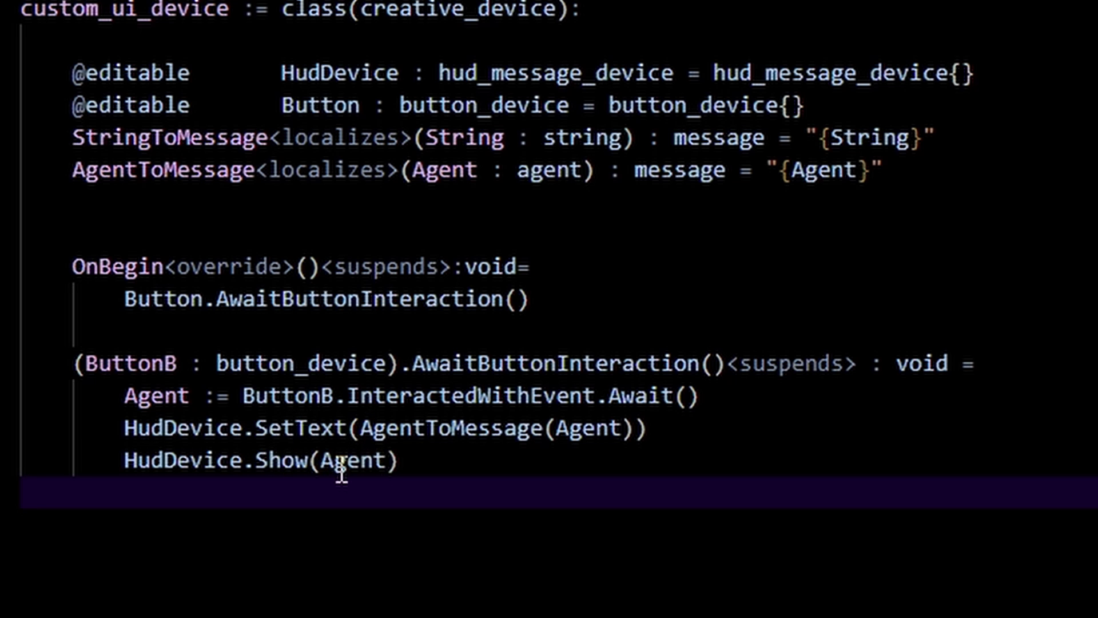
pyautogui.moveTo(450, 464); pyautogui.dragTo(73, 463)
pyautogui.click(350, 517)
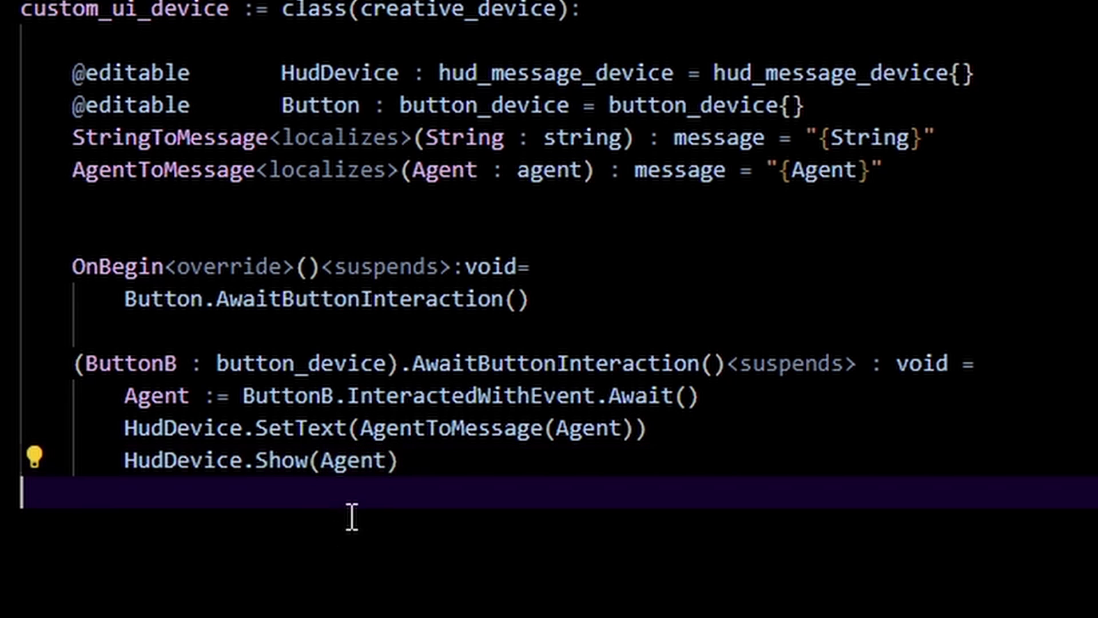
pyautogui.doubleClick(367, 451)
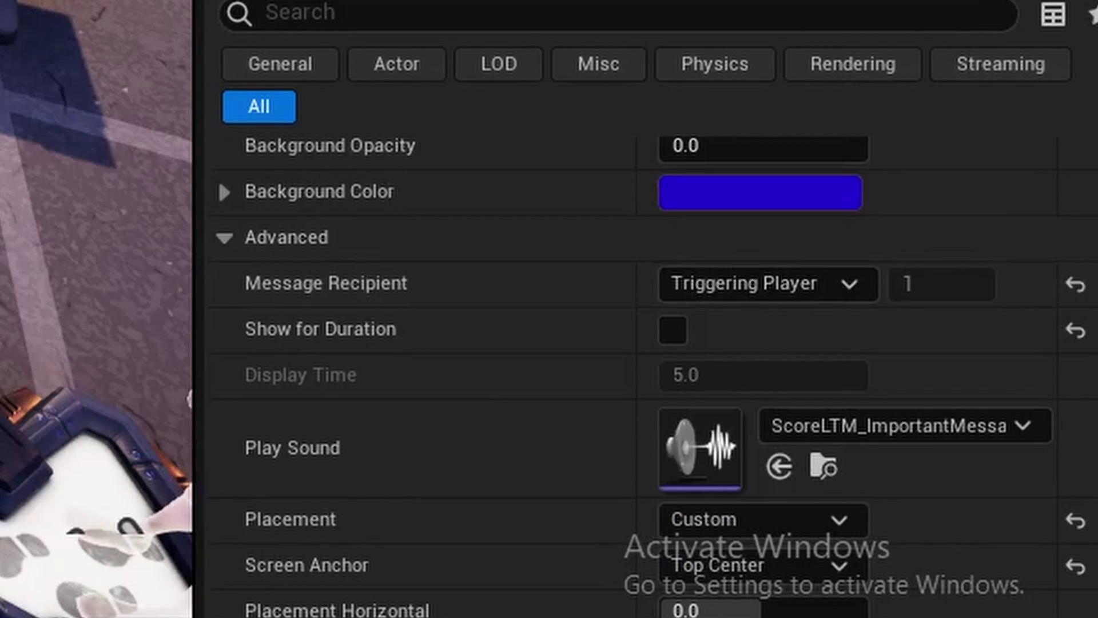
# Start the playtest session and walk the character up to the button
pyautogui.moveTo(97, 286); pyautogui.dragTo(114, 309, button='right')
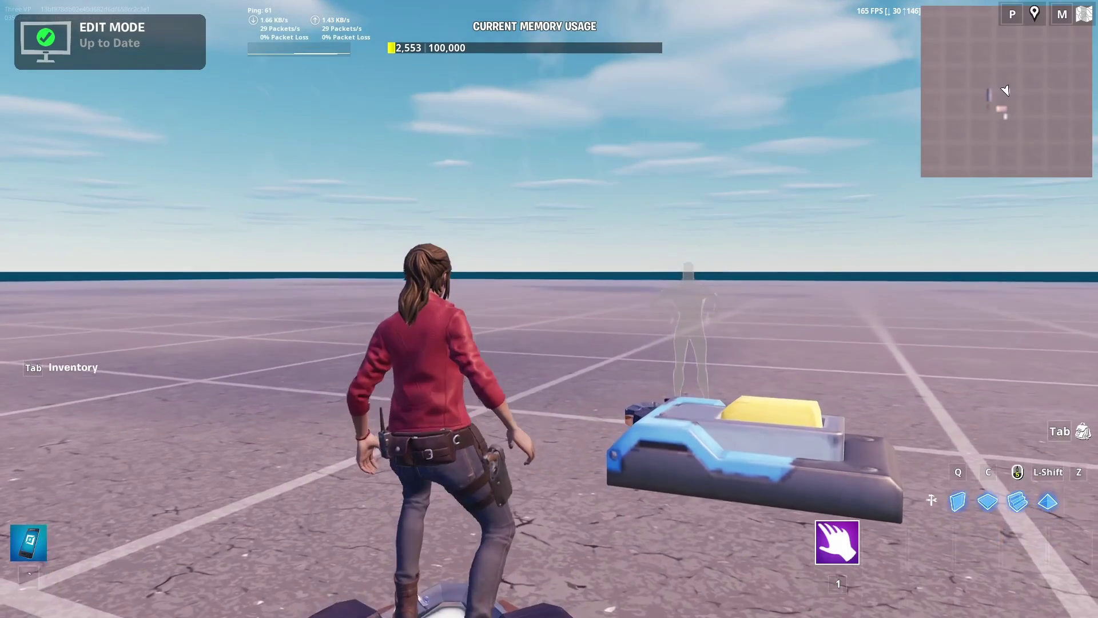
pyautogui.press('Escape')
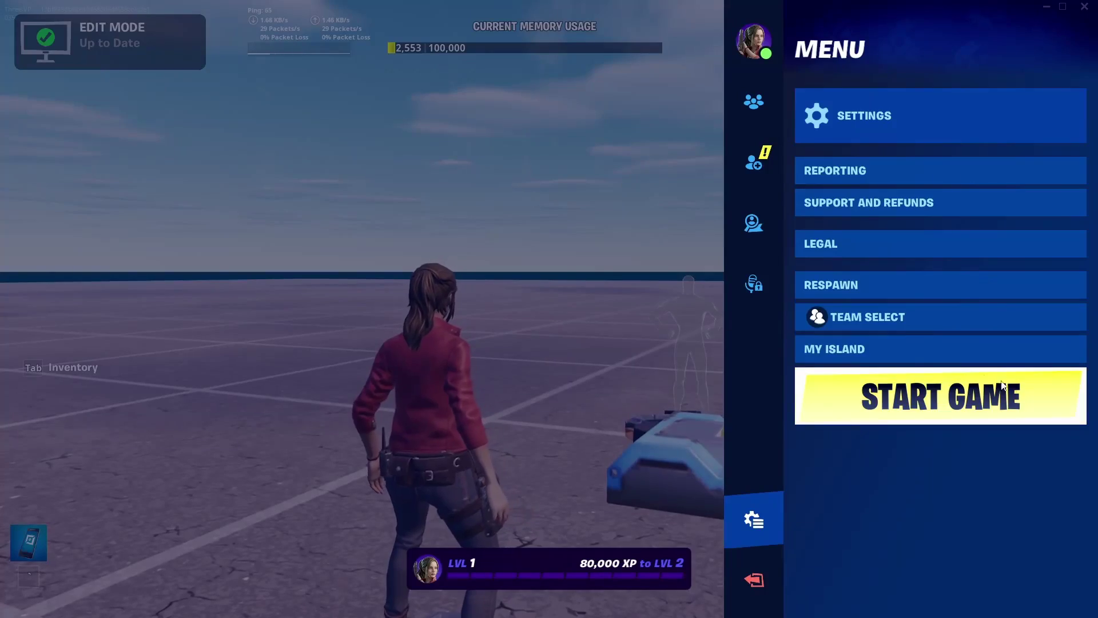
pyautogui.press('Escape')
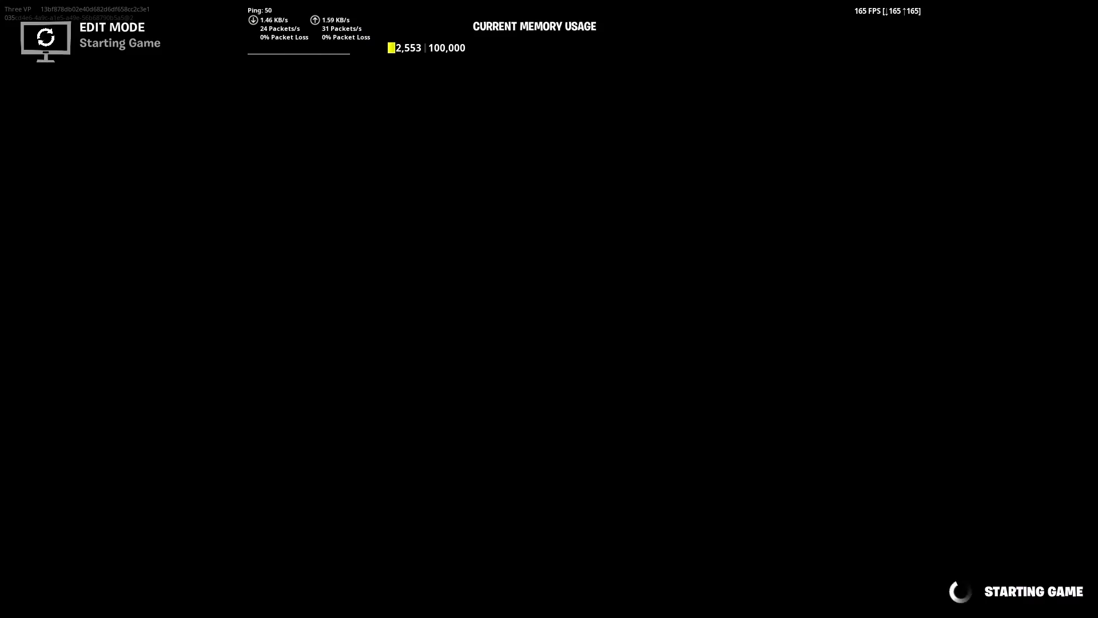
pyautogui.press('w')
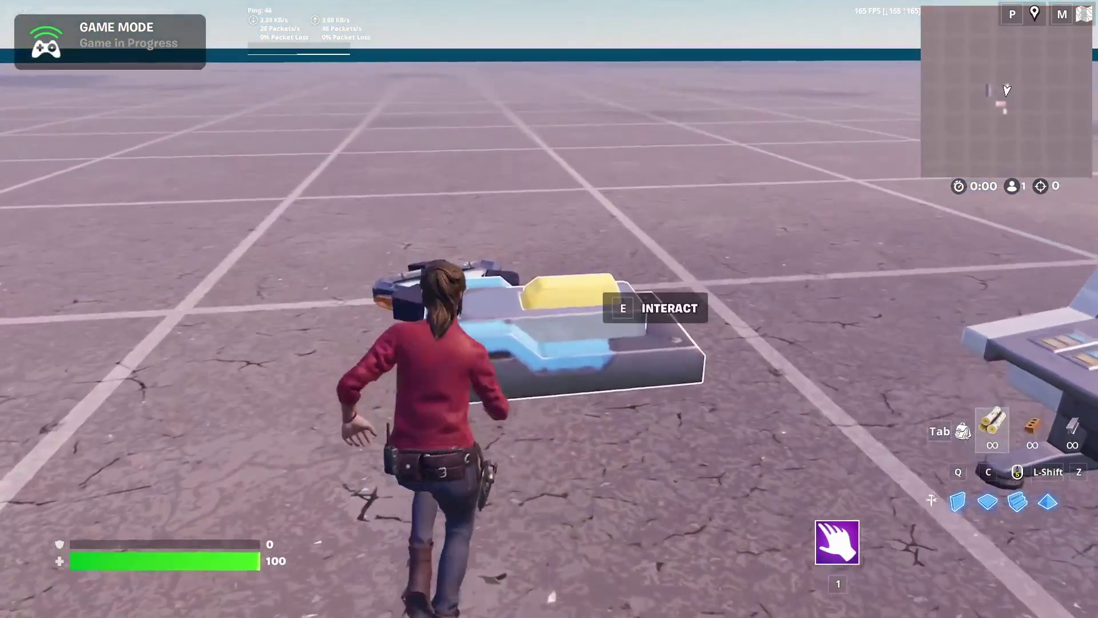
pyautogui.press('w')
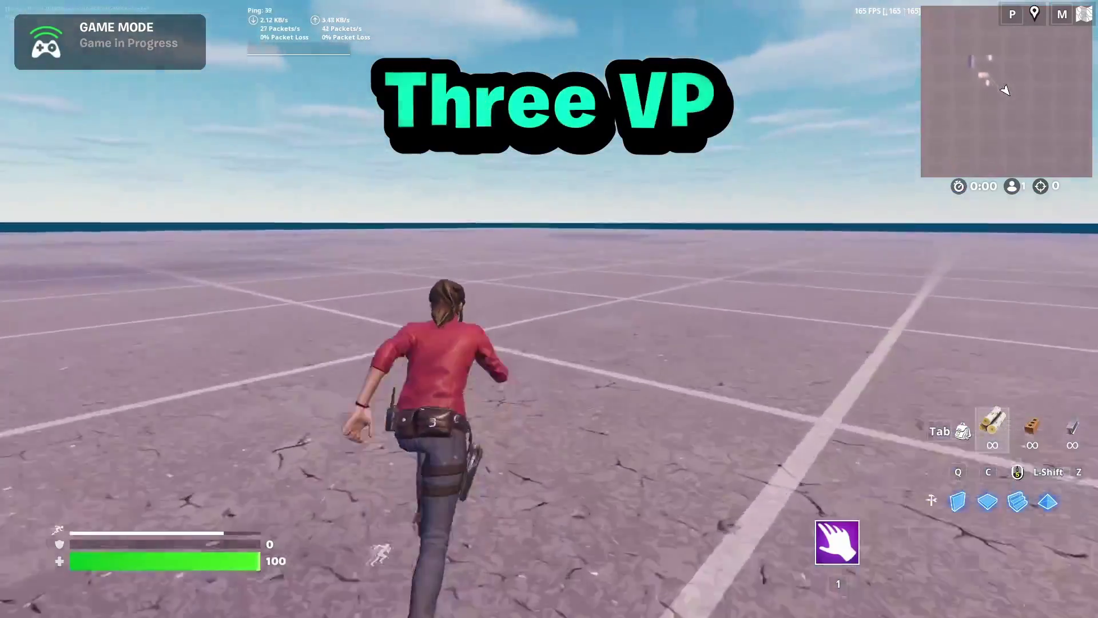
# Run across the grid toward the chair and launch pads, circling back to the blue button box
pyautogui.press('w')
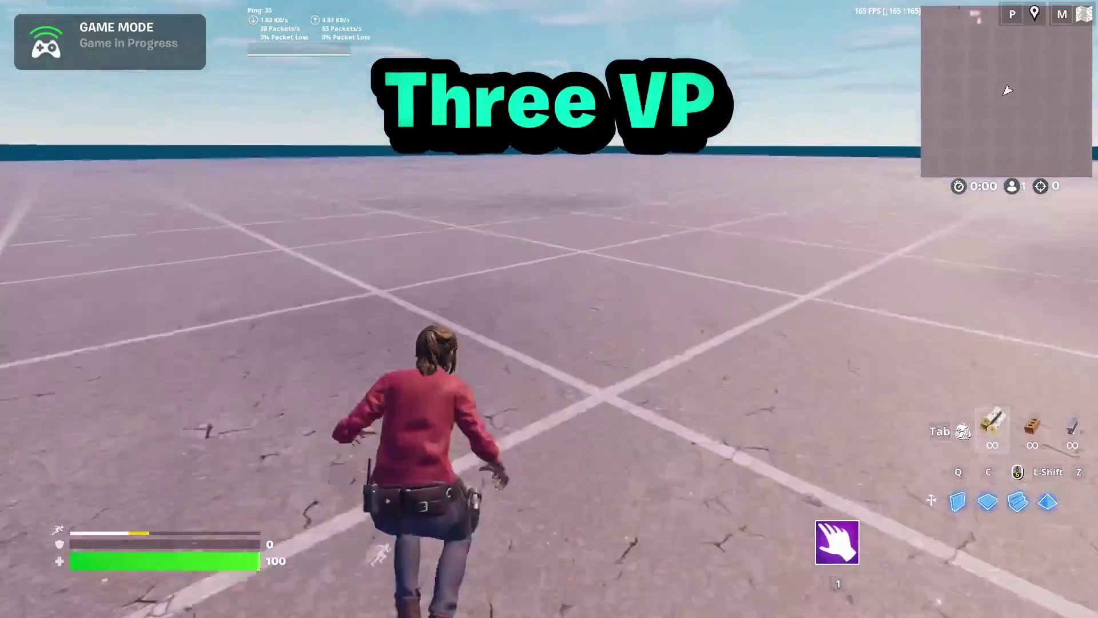
pyautogui.press('w')
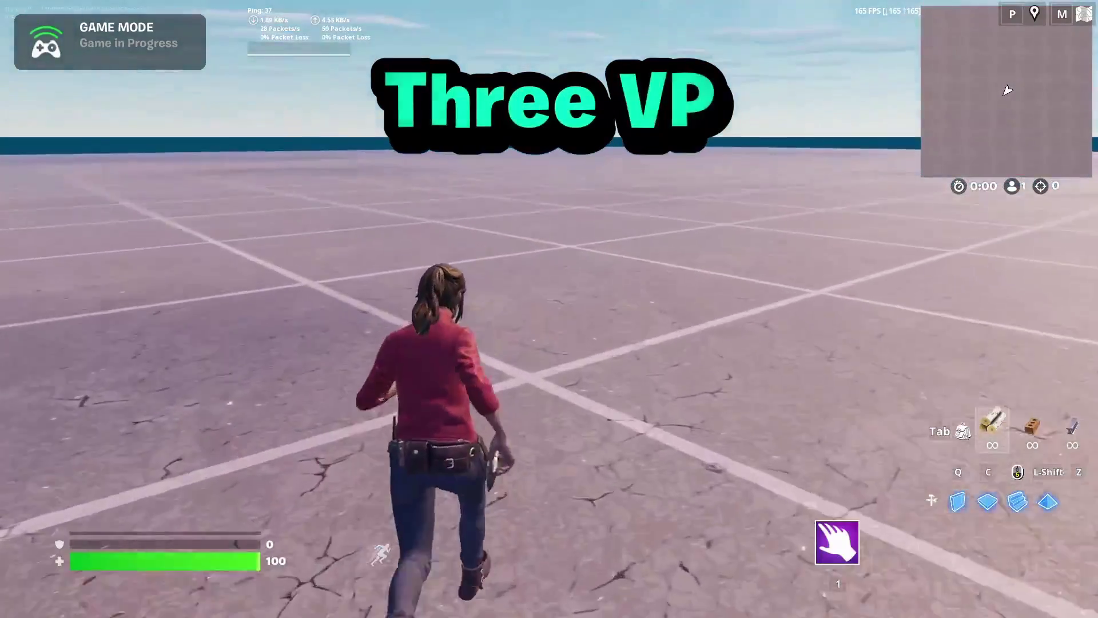
pyautogui.press('w')
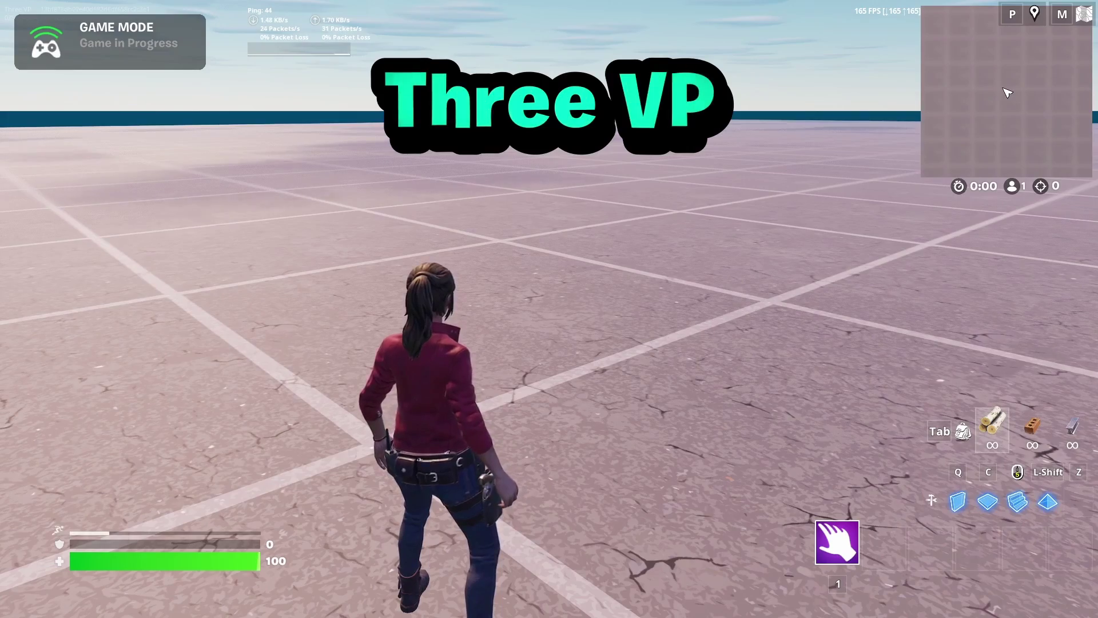
pyautogui.press('w')
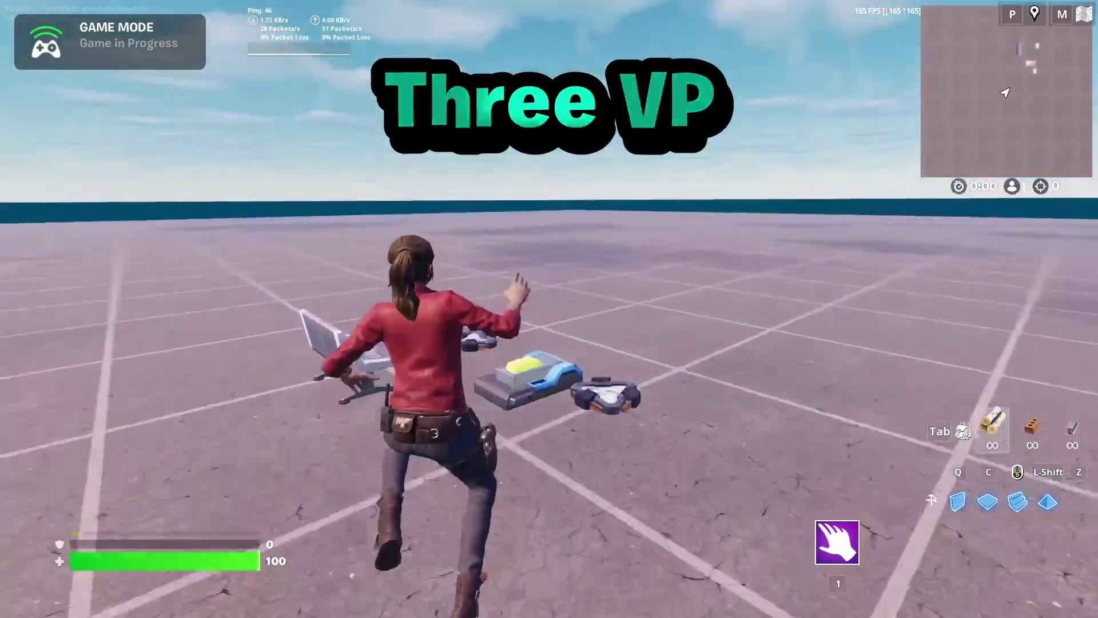
pyautogui.press('w')
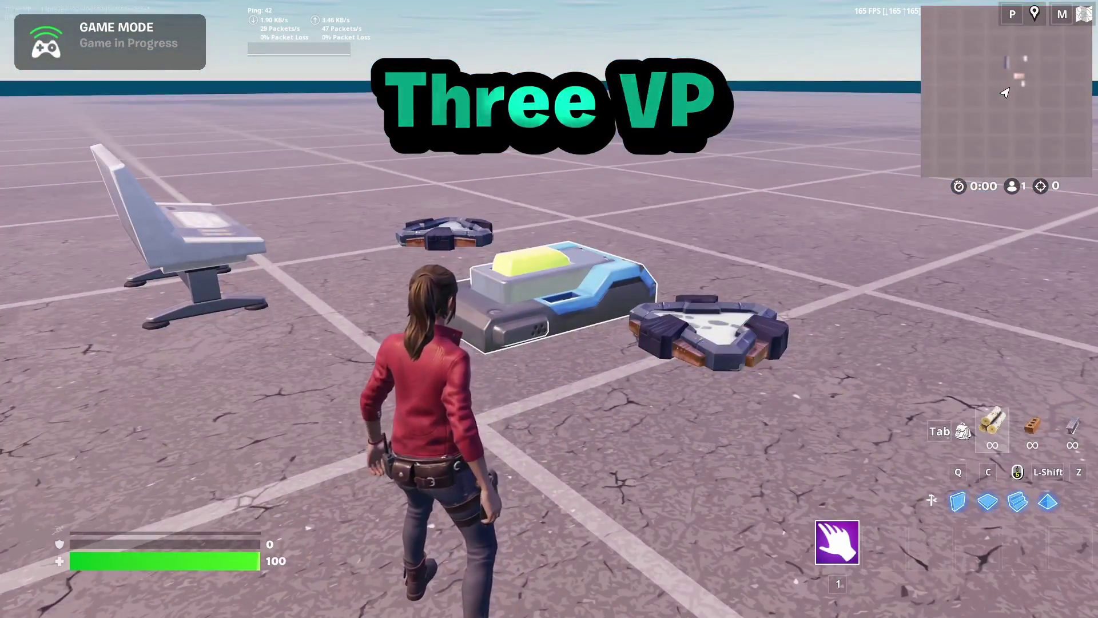
pyautogui.press('w')
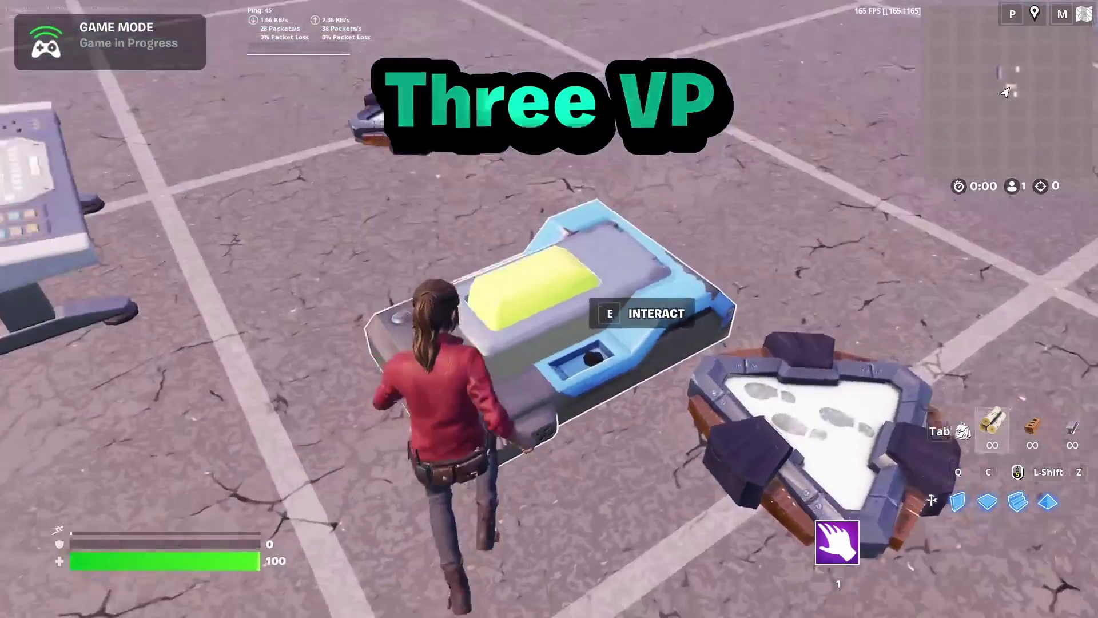
pyautogui.press('w')
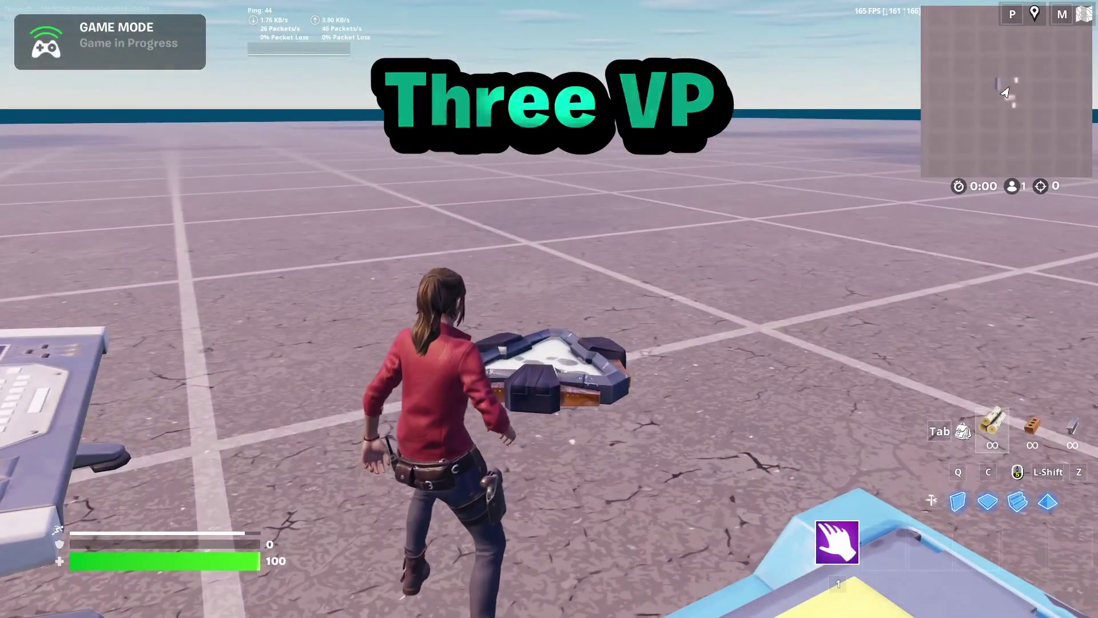
pyautogui.press('w')
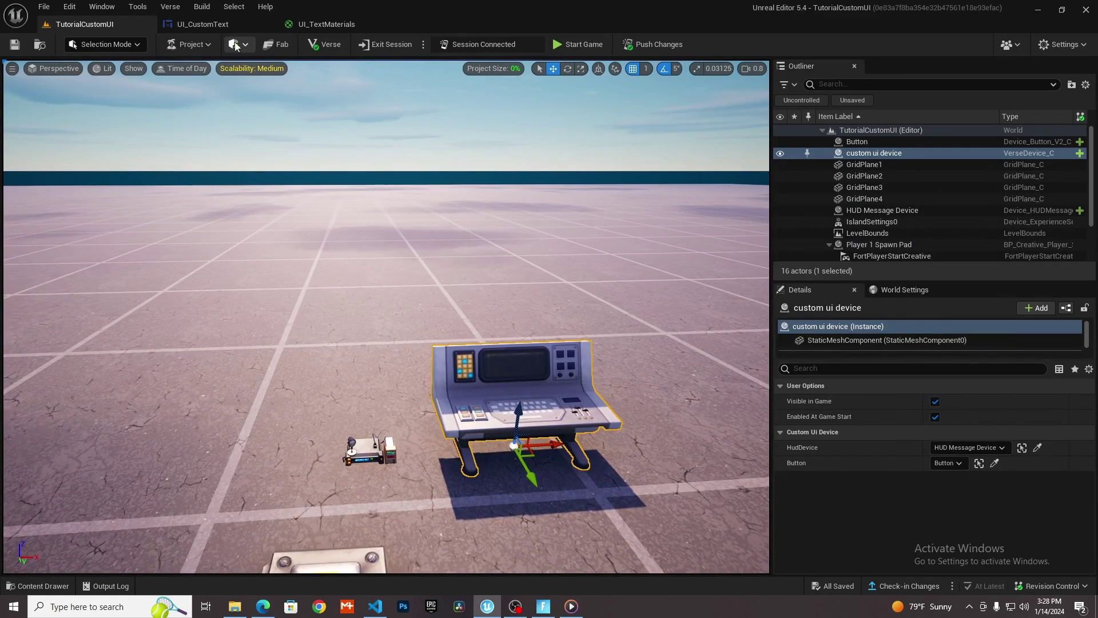
# In UI_CustomText, place a new UEFN Text Block below the existing Text widget
pyautogui.click(226, 24)
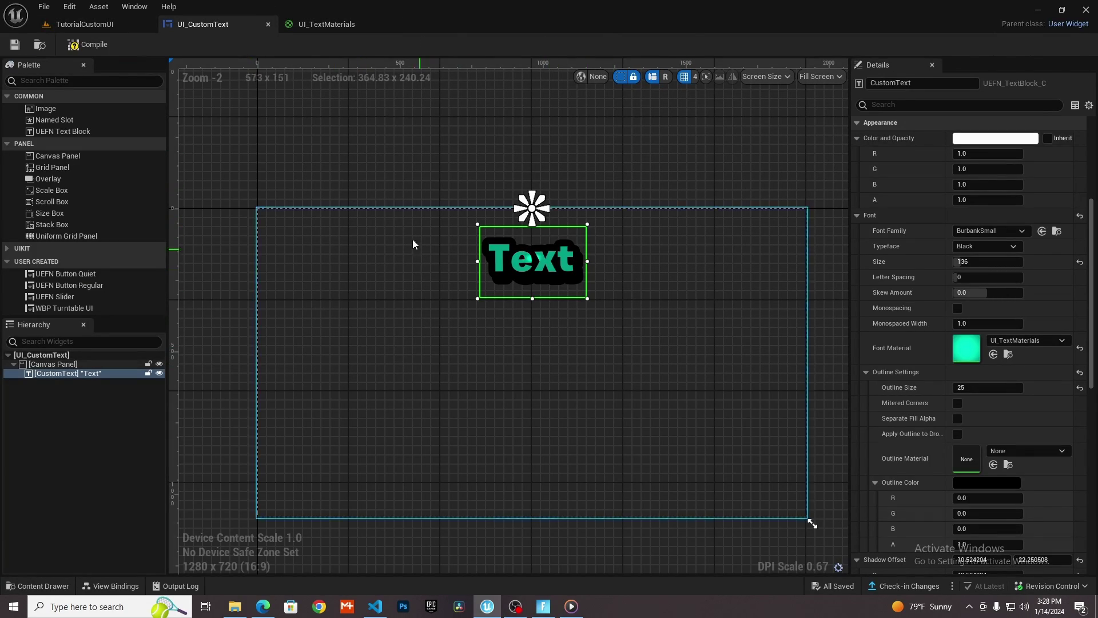
pyautogui.click(359, 384)
pyautogui.click(52, 131)
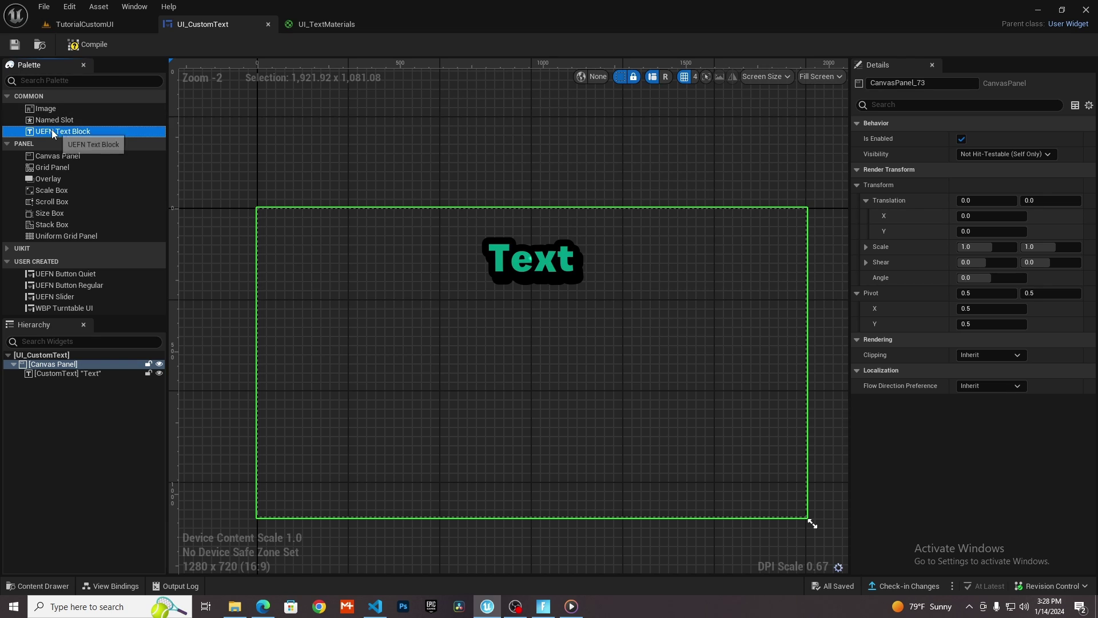
pyautogui.moveTo(53, 131); pyautogui.dragTo(435, 340)
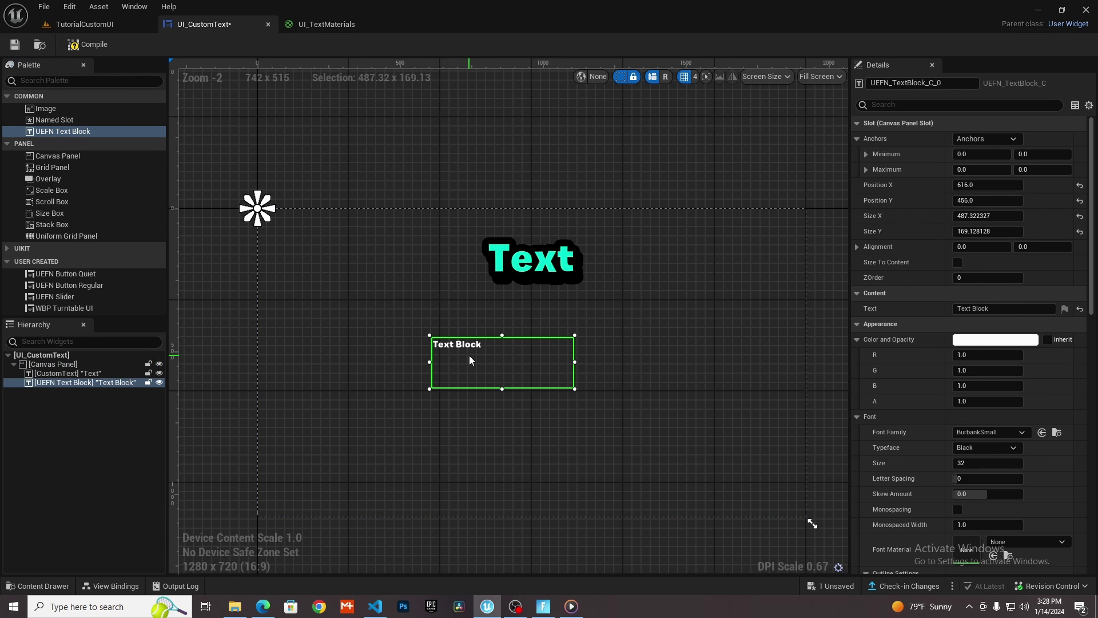
# Bind the new block's Text to MVVM_UEFN_HUDMessage Text in View Bindings, then delete the block
pyautogui.click(115, 585)
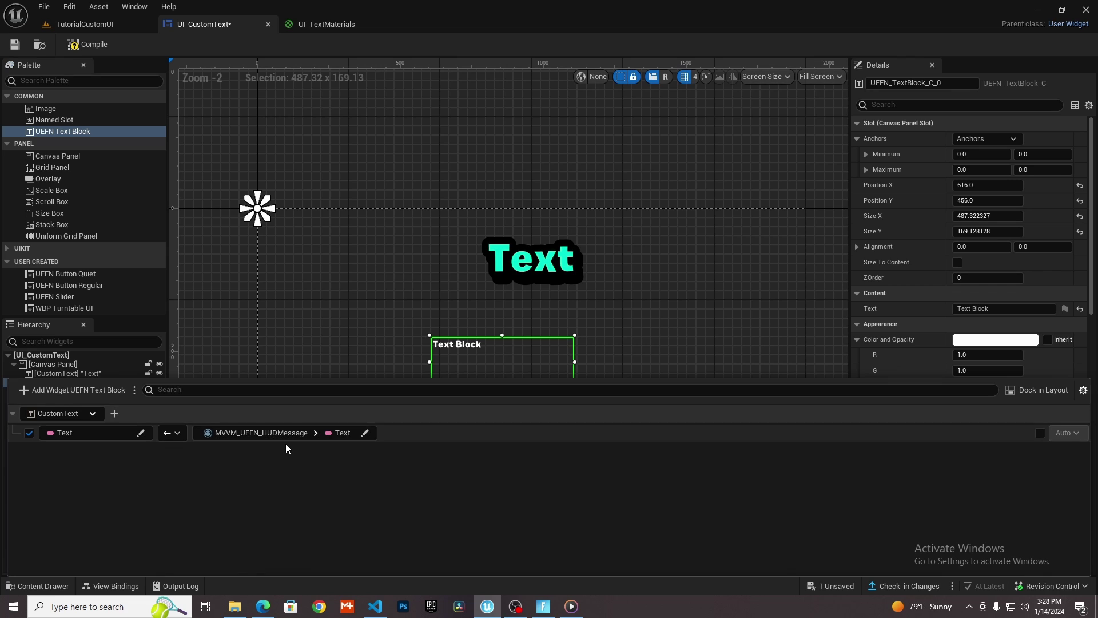
pyautogui.click(70, 391)
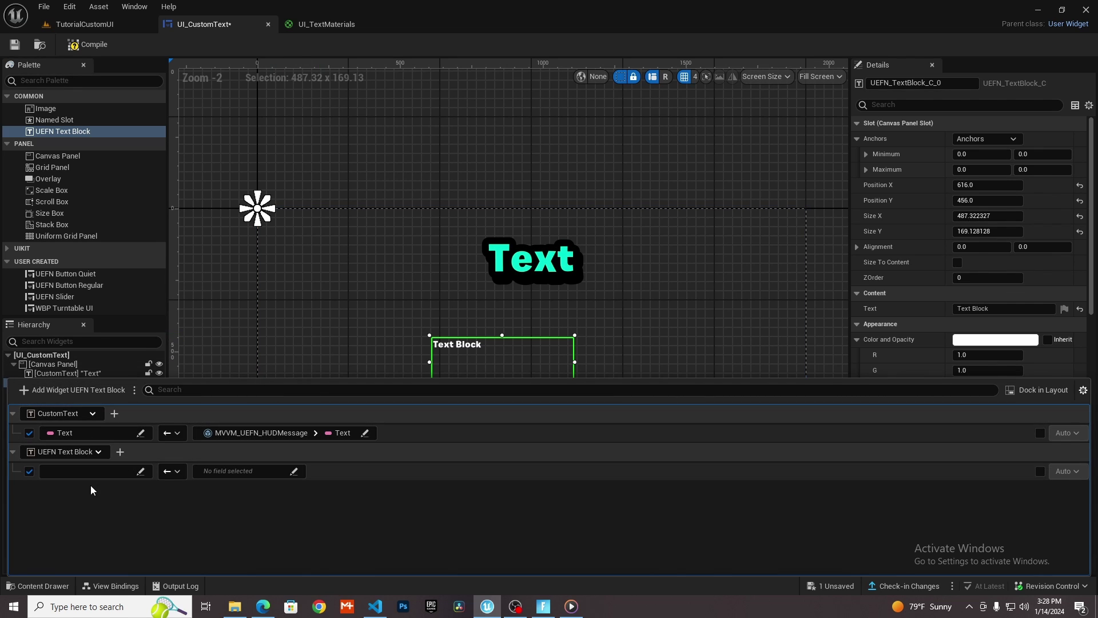
pyautogui.click(108, 471)
pyautogui.click(238, 399)
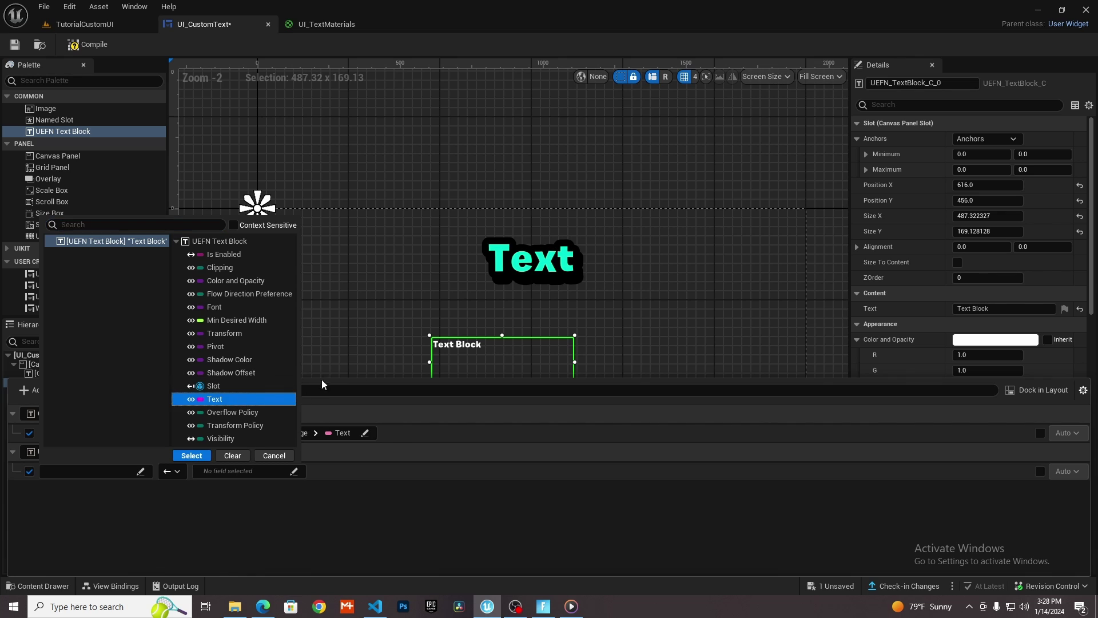
pyautogui.click(194, 455)
pyautogui.click(235, 474)
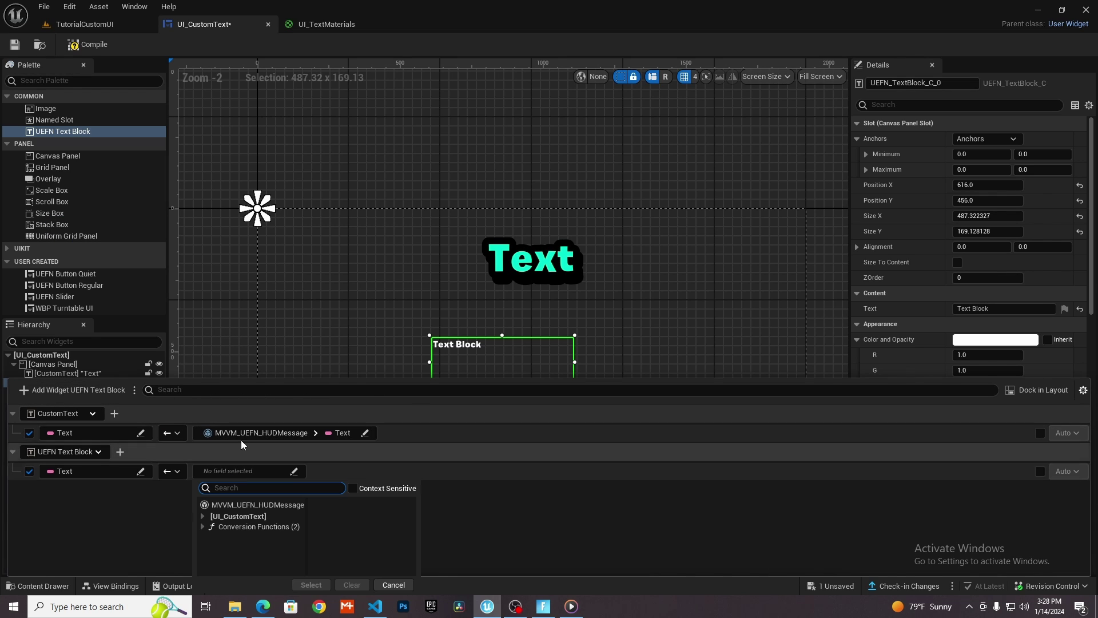
pyautogui.click(263, 504)
pyautogui.click(365, 403)
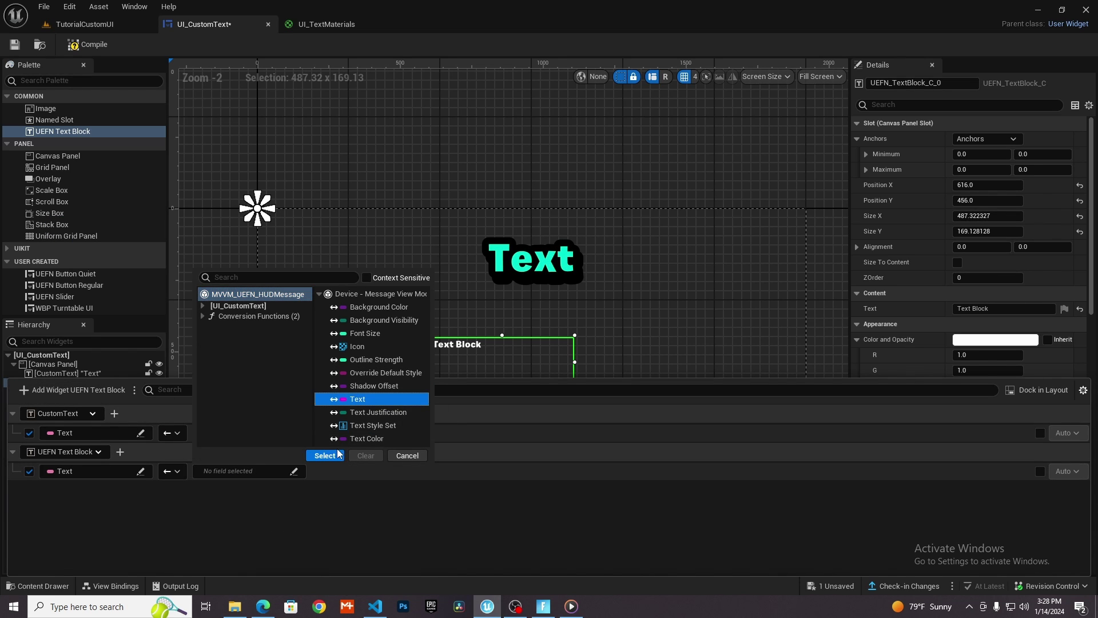
pyautogui.click(332, 454)
pyautogui.press('Delete')
pyautogui.moveTo(539, 346); pyautogui.dragTo(543, 269, button='right')
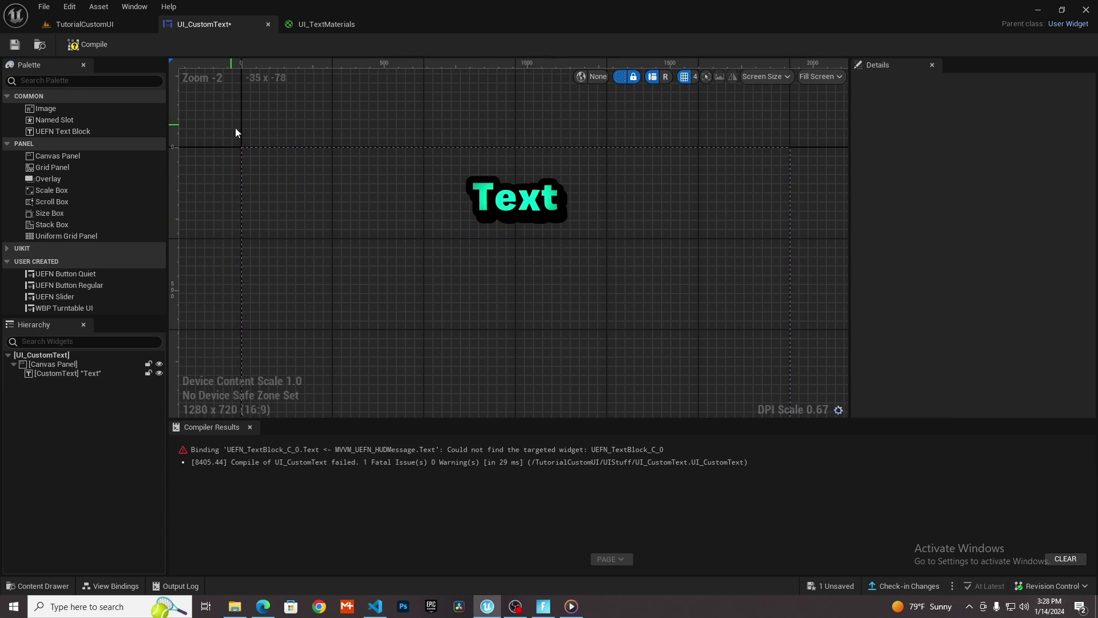
# Back in TutorialCustomUI, duplicate HUD Message Device as HUD Message Device2 and check its HUD Widget settings
pyautogui.click(115, 24)
pyautogui.hotkey('ctrl', 'space')
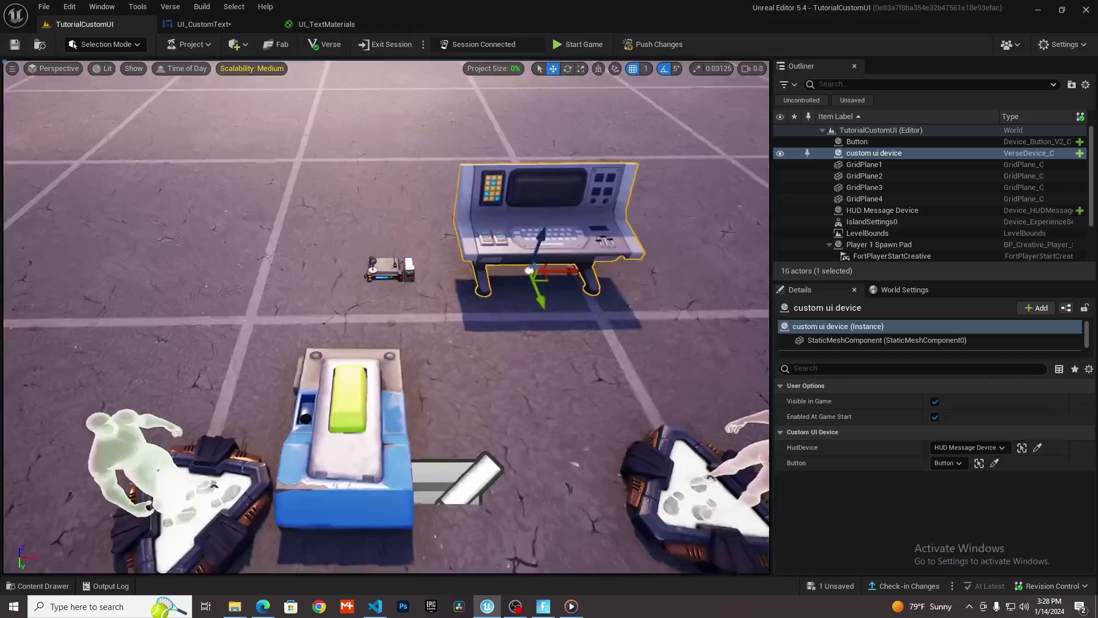
pyautogui.scroll(2, 446, 228)
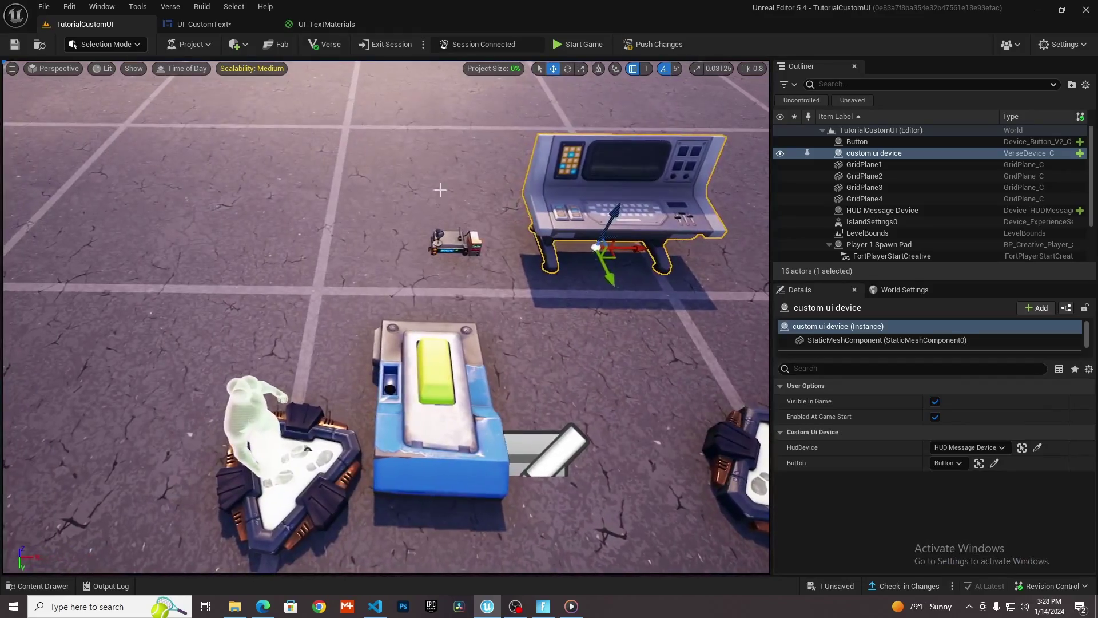
pyautogui.click(454, 250)
pyautogui.keyDown('alt'); pyautogui.keyDown('shift'); pyautogui.moveTo(410, 248); pyautogui.dragTo(322, 248); pyautogui.keyUp('shift'); pyautogui.keyUp('alt')
pyautogui.scroll(-3, 873, 500)
pyautogui.scroll(-5, 874, 499)
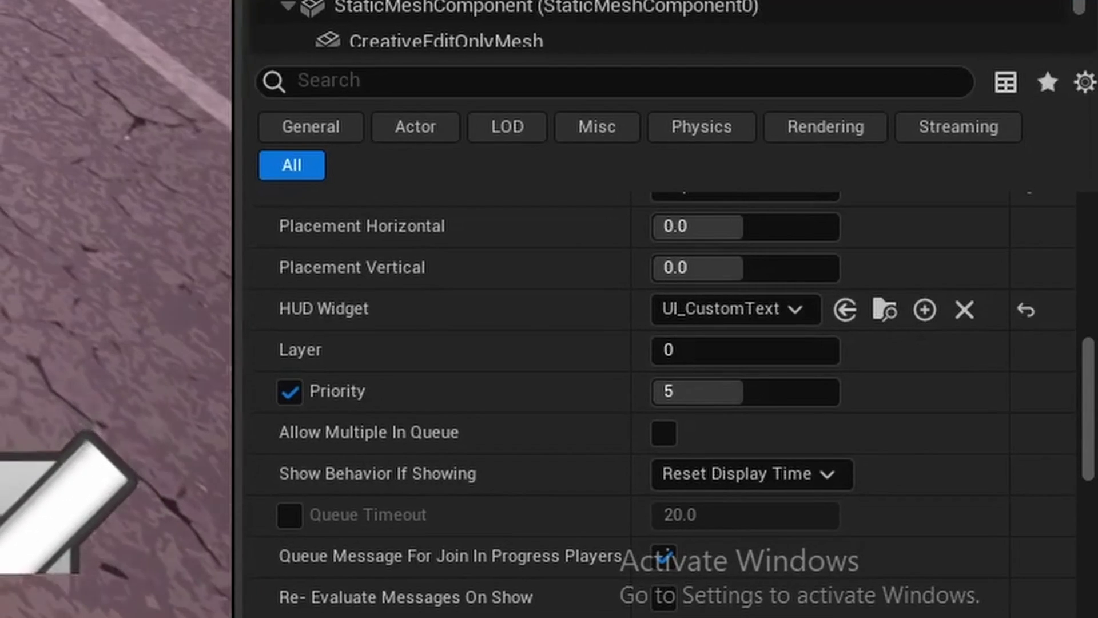
pyautogui.scroll(-1, 598, 343)
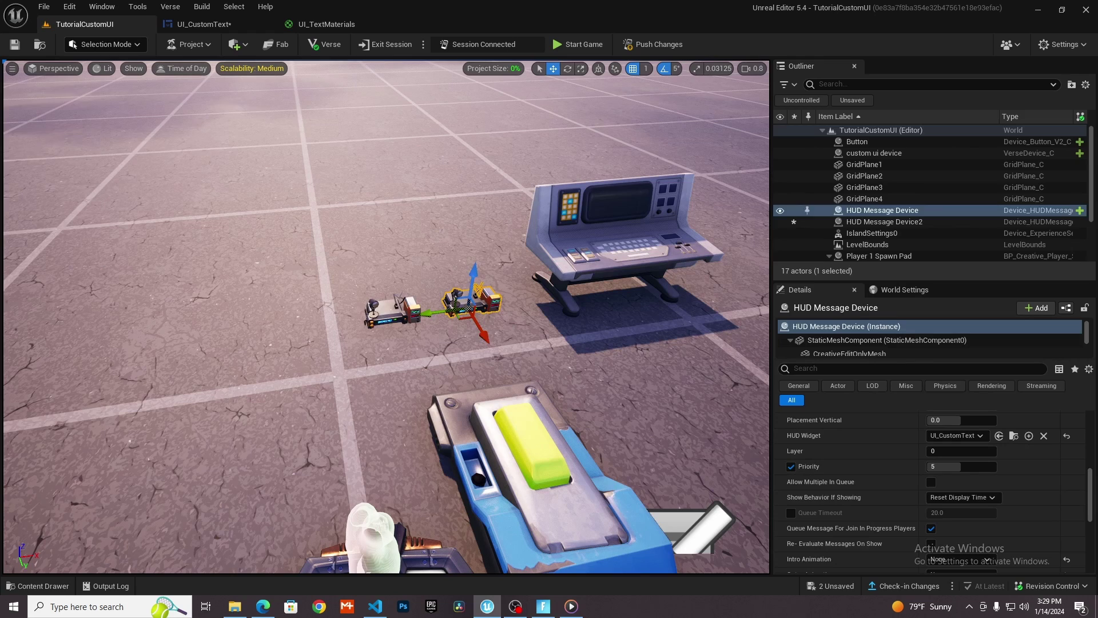
# Set HUD Message Device2 to layer 1 and duplicate it as HUD Message Device3 on layer 2
pyautogui.click(398, 311)
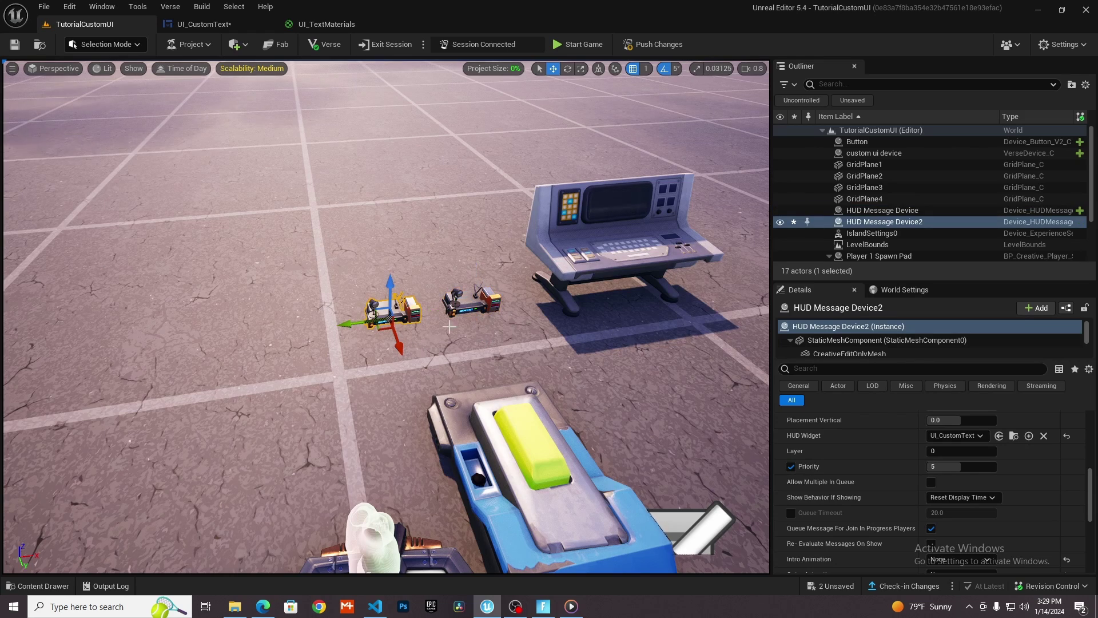
pyautogui.press('w')
pyautogui.moveTo(415, 308); pyautogui.dragTo(446, 315, button='right')
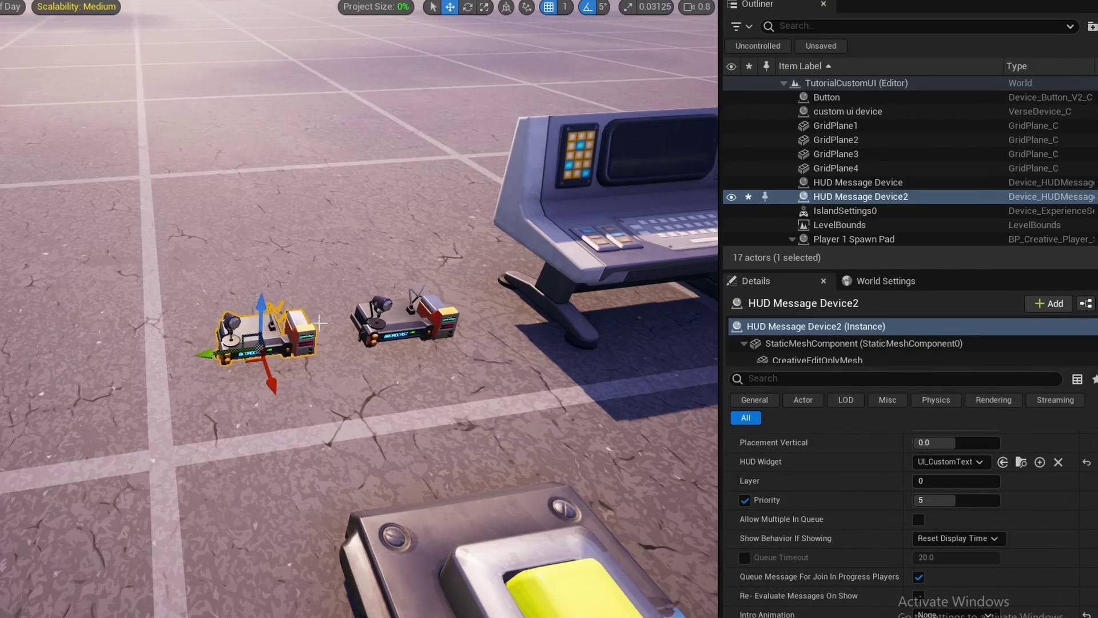
pyautogui.moveTo(932, 482); pyautogui.dragTo(946, 482)
pyautogui.moveTo(238, 360); pyautogui.dragTo(215, 354, button='right')
pyautogui.keyDown('alt'); pyautogui.keyDown('shift'); pyautogui.moveTo(263, 345); pyautogui.dragTo(252, 346); pyautogui.keyUp('shift'); pyautogui.keyUp('alt')
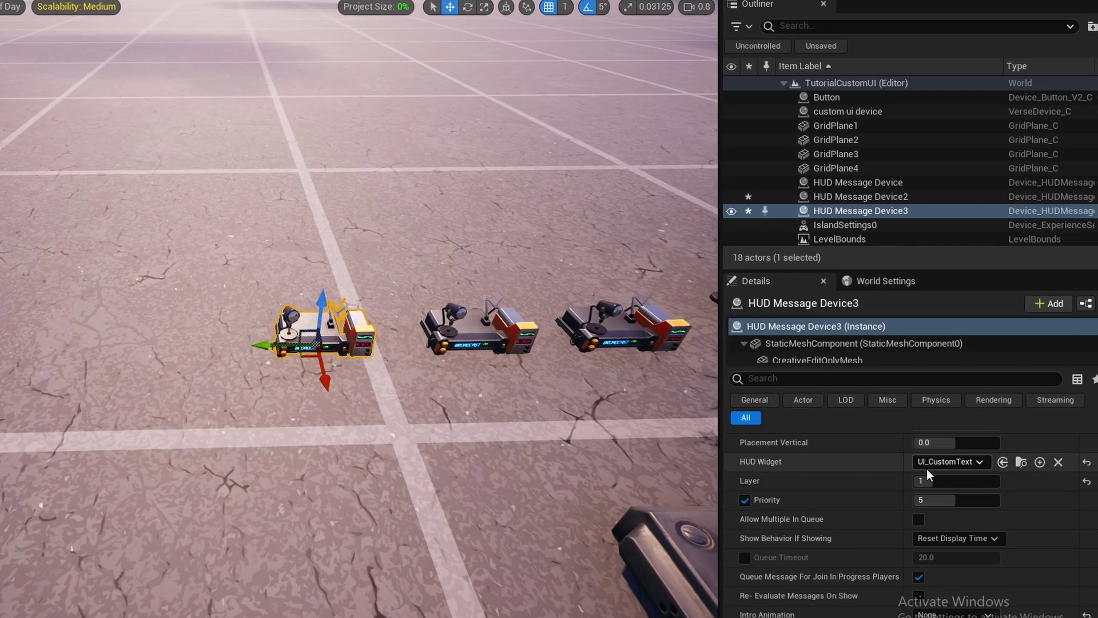
pyautogui.click(949, 480)
pyautogui.press('Return')
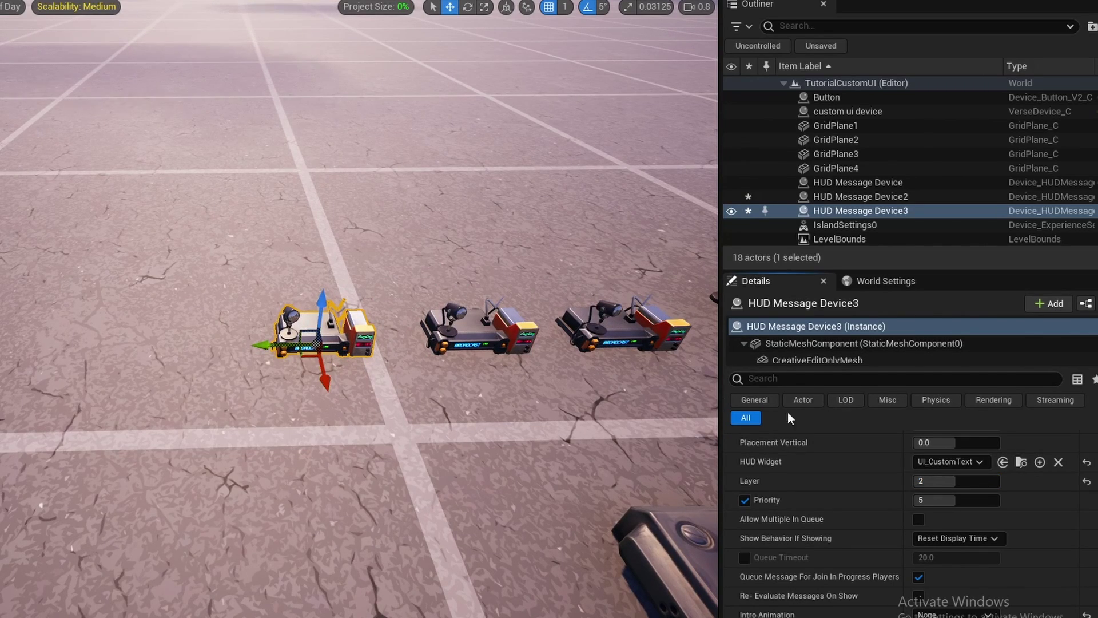
# Duplicate HUD Message Devices 4 and 5 along the row, giving Device4 layer 3 and editing Device5's layer
pyautogui.keyDown('alt'); pyautogui.keyDown('shift'); pyautogui.moveTo(283, 347); pyautogui.dragTo(257, 348); pyautogui.keyUp('shift'); pyautogui.keyUp('alt')
pyautogui.moveTo(966, 482); pyautogui.dragTo(975, 482)
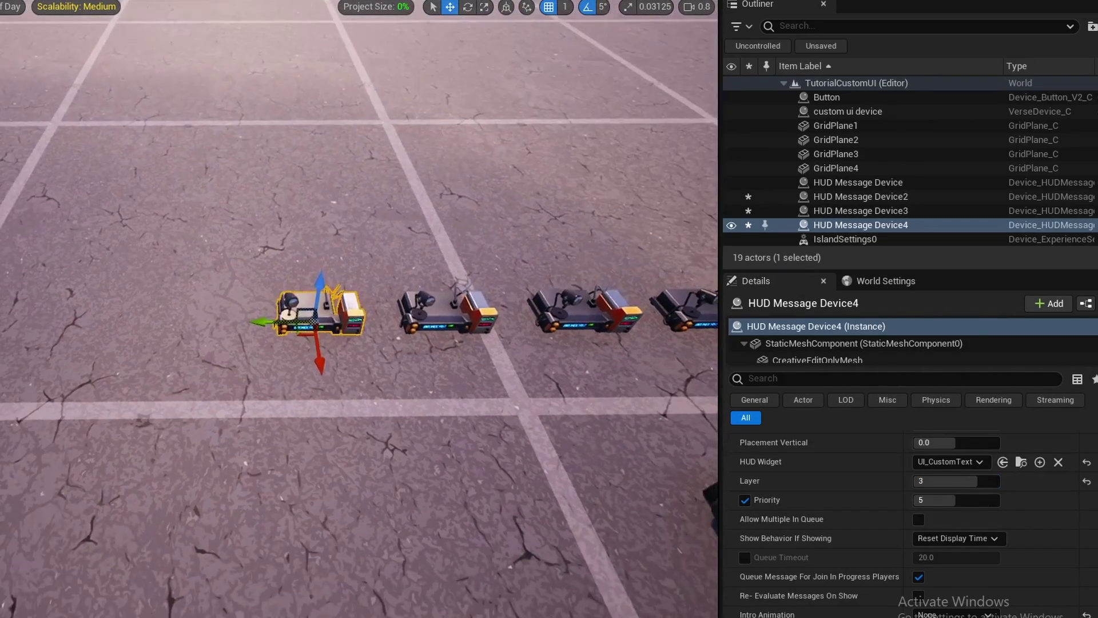
pyautogui.keyDown('alt'); pyautogui.keyDown('shift'); pyautogui.moveTo(262, 329); pyautogui.dragTo(245, 330); pyautogui.keyUp('shift'); pyautogui.keyUp('alt')
pyautogui.click(954, 480)
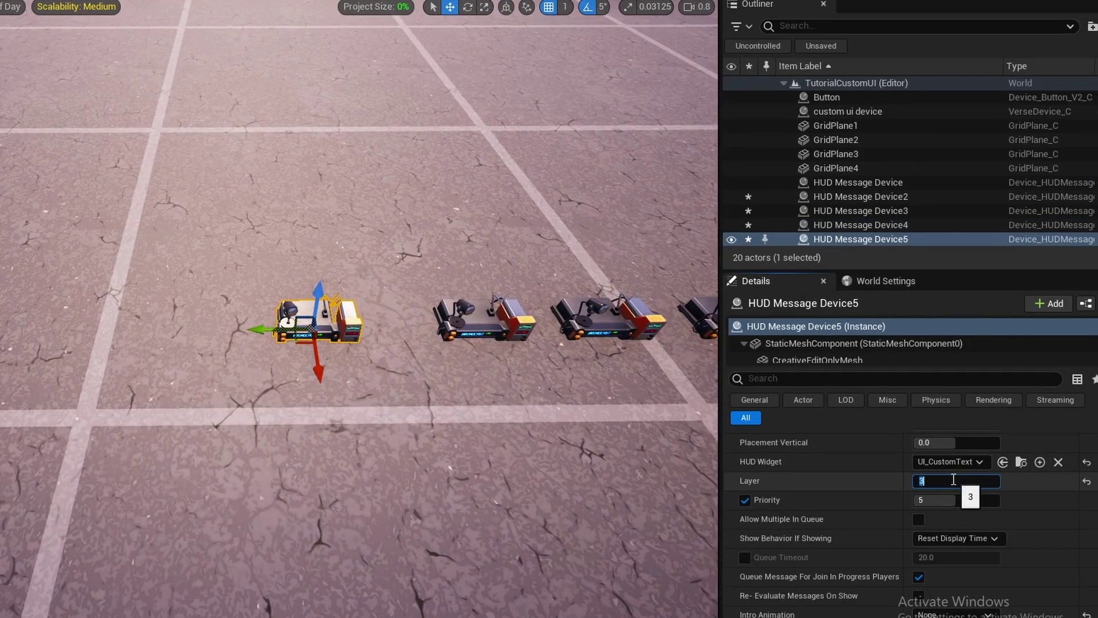
pyautogui.moveTo(572, 401); pyautogui.dragTo(583, 372, button='right')
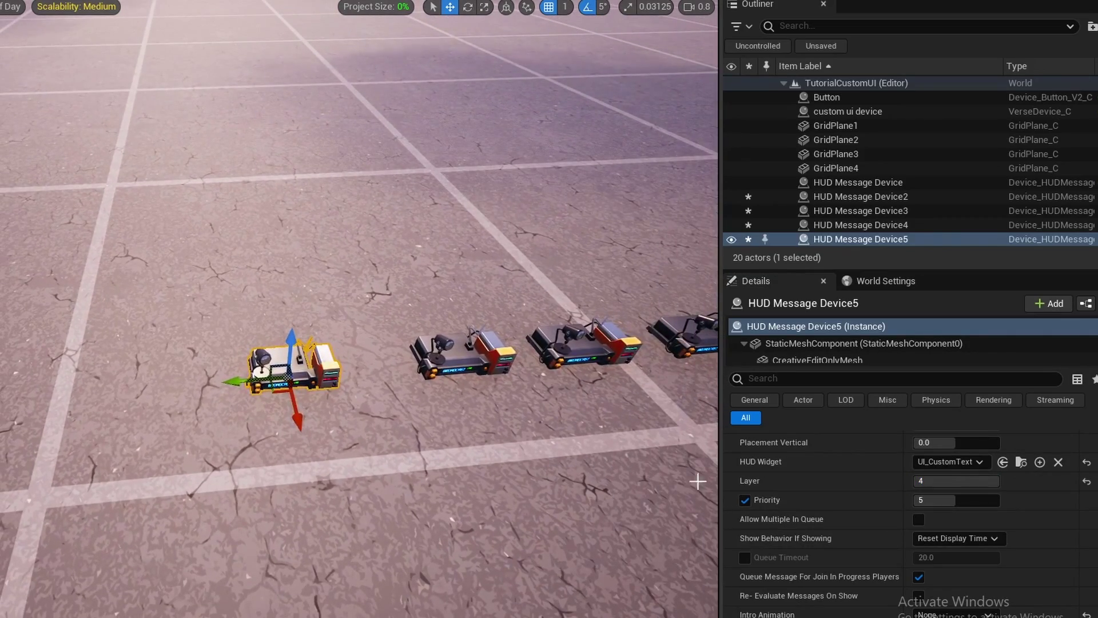
# Duplicate again as HUD Message Device6, enter 5 as its Layer, and slide it further left
pyautogui.keyDown('alt'); pyautogui.keyDown('shift'); pyautogui.moveTo(235, 380); pyautogui.dragTo(117, 385); pyautogui.keyUp('shift'); pyautogui.keyUp('alt')
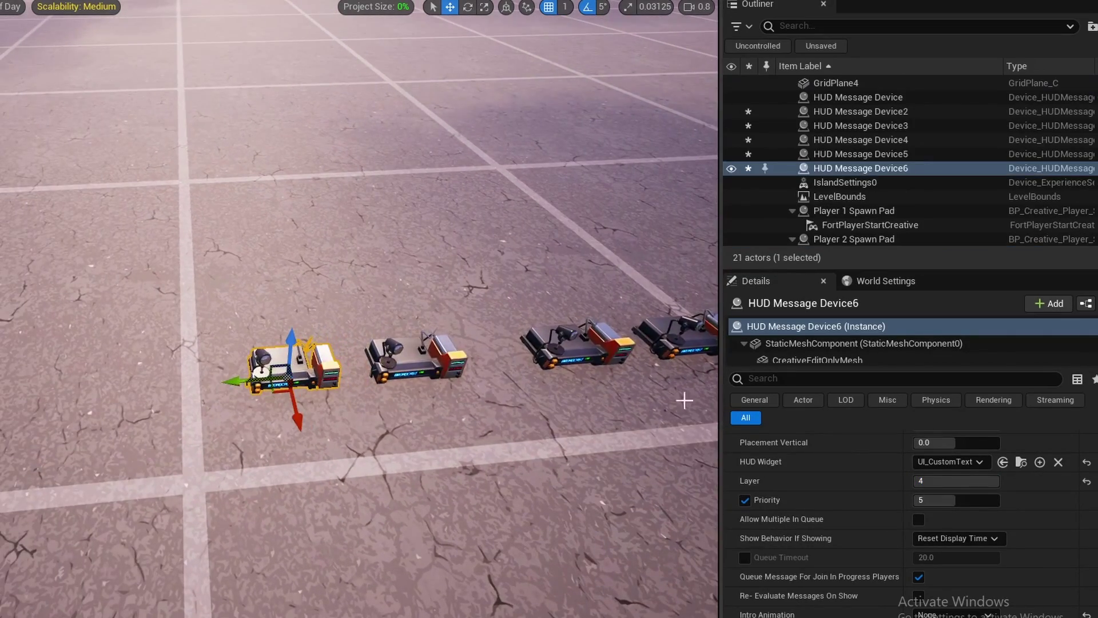
pyautogui.moveTo(634, 360); pyautogui.dragTo(692, 357, button='right')
pyautogui.moveTo(359, 391); pyautogui.dragTo(314, 391, button='right')
pyautogui.scroll(1, 358, 391)
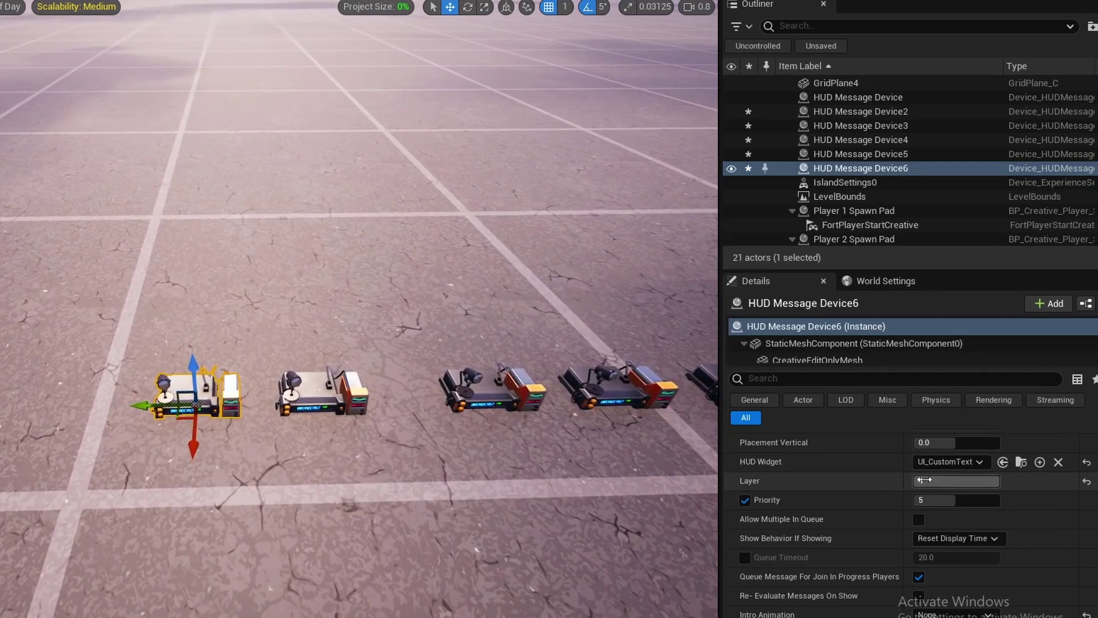
pyautogui.click(929, 481)
pyautogui.write('5')
pyautogui.press('Return')
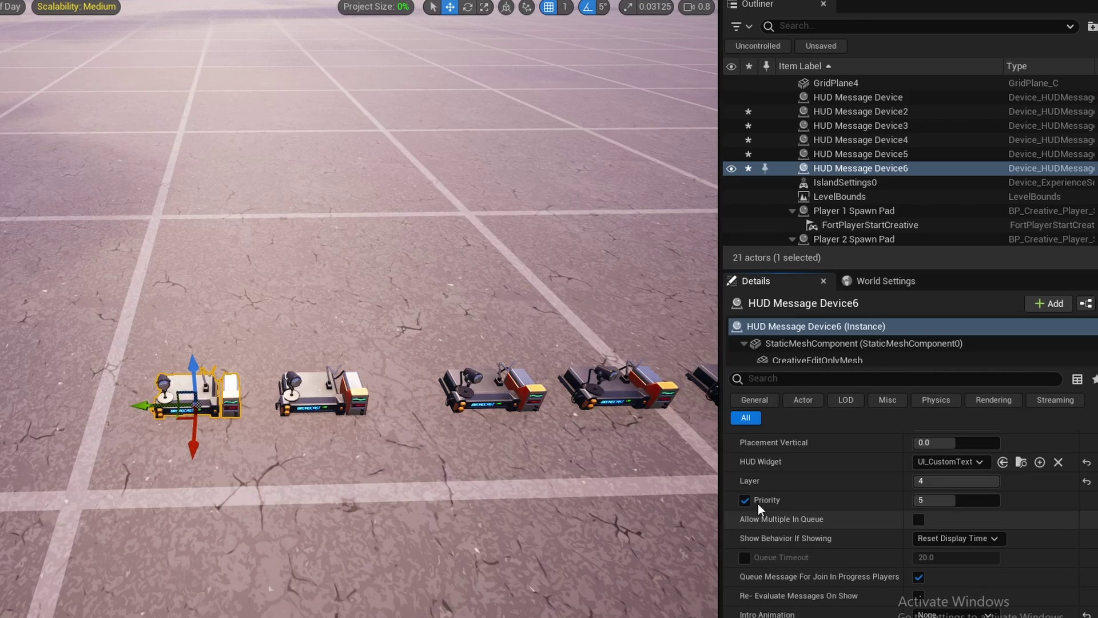
pyautogui.moveTo(758, 486)
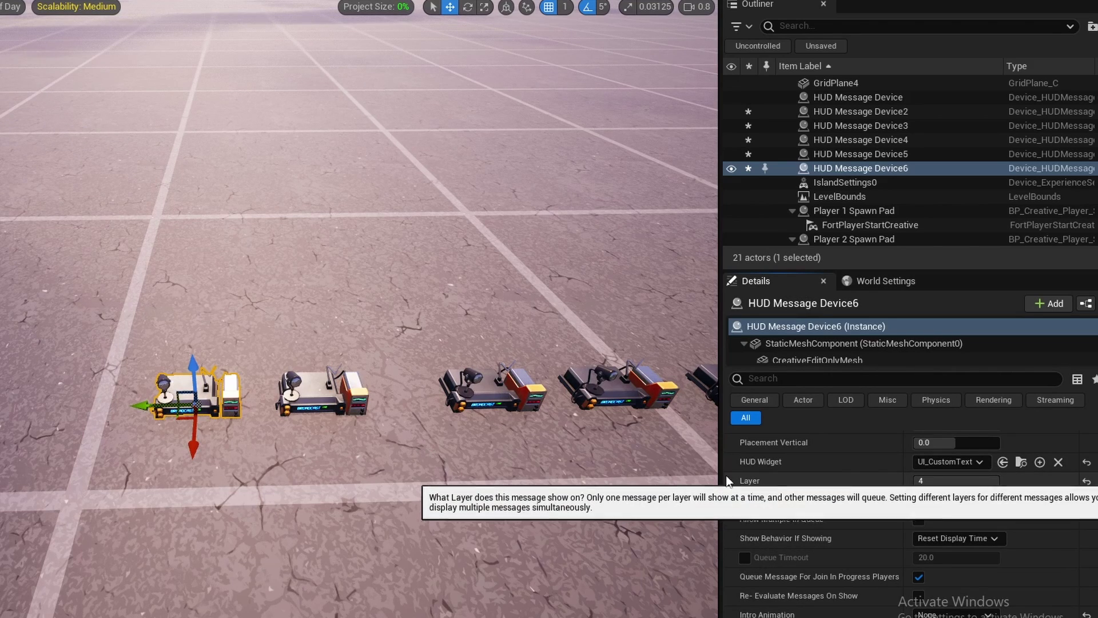
pyautogui.moveTo(152, 408); pyautogui.dragTo(143, 410)
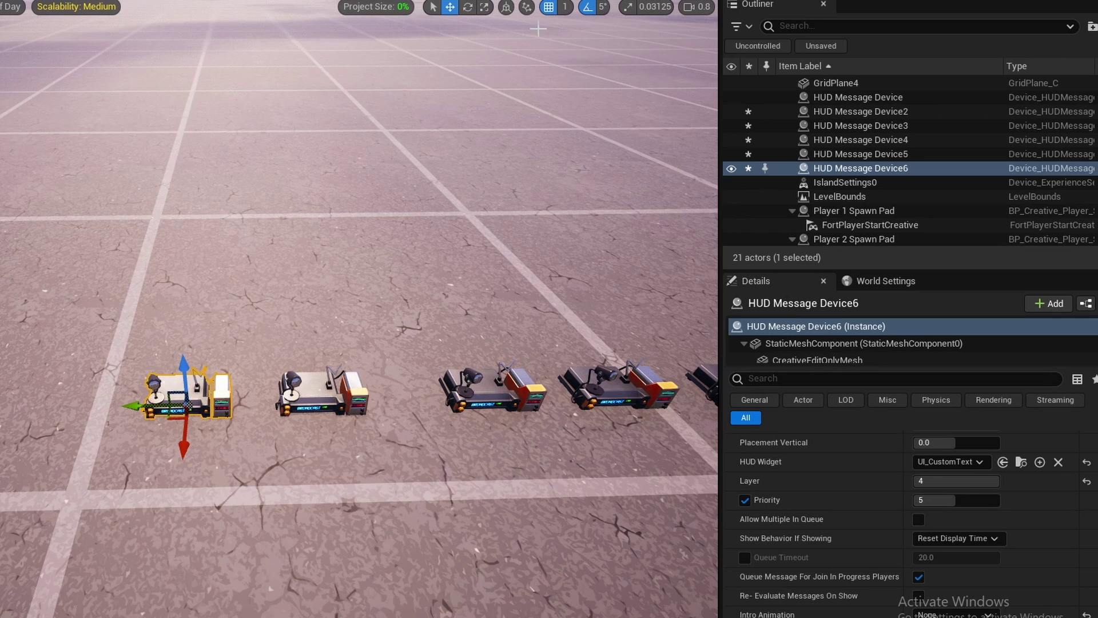
# Set HUD Message Device6's Layer to 5 by pasting the value
pyautogui.click(817, 26)
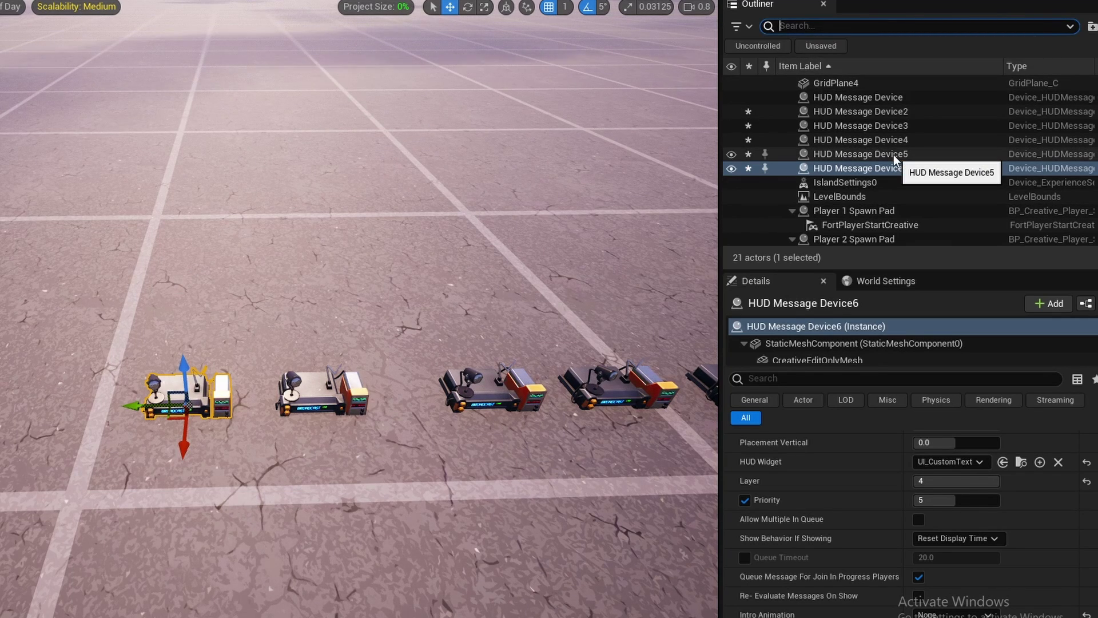
pyautogui.write('5')
pyautogui.hotkey('ctrl', 'a')
pyautogui.hotkey('ctrl', 'c')
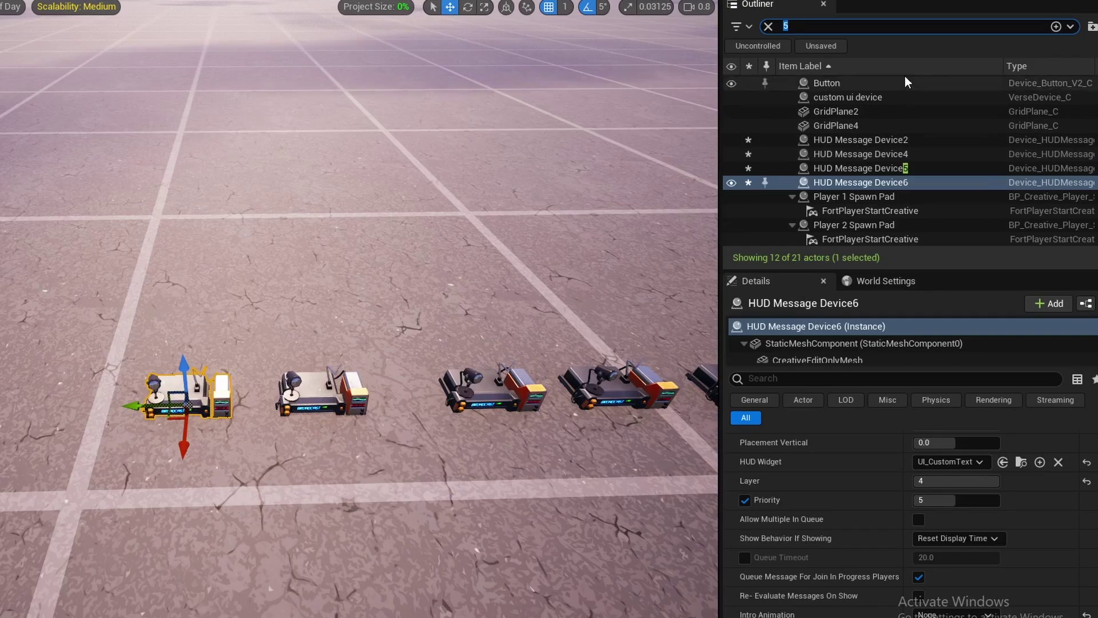
pyautogui.press('BackSpace')
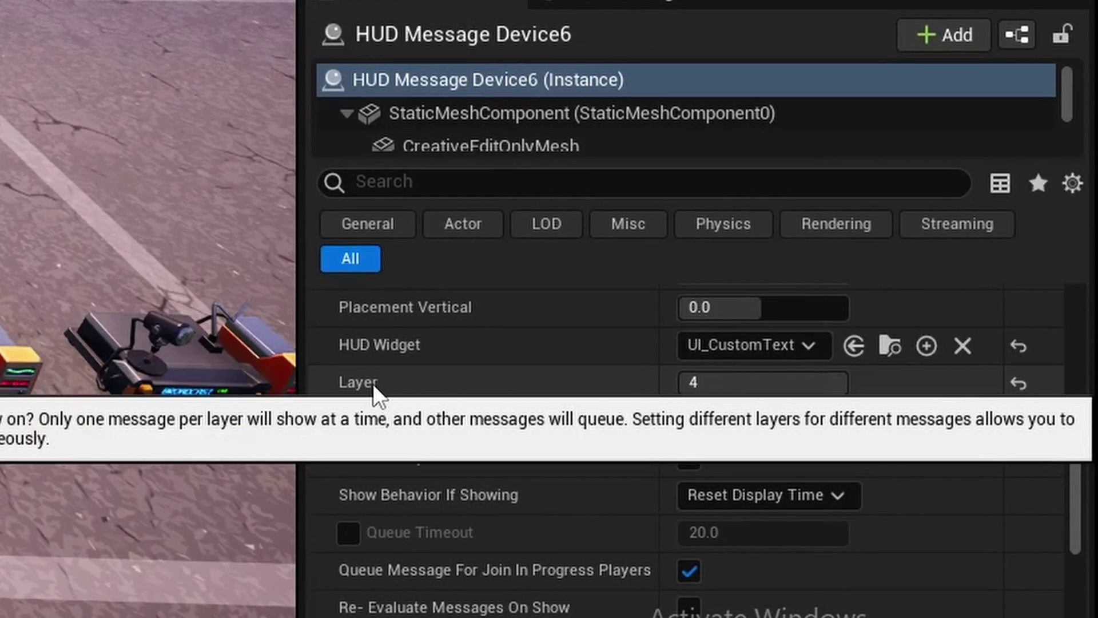
pyautogui.rightClick(497, 415)
pyautogui.click(464, 438)
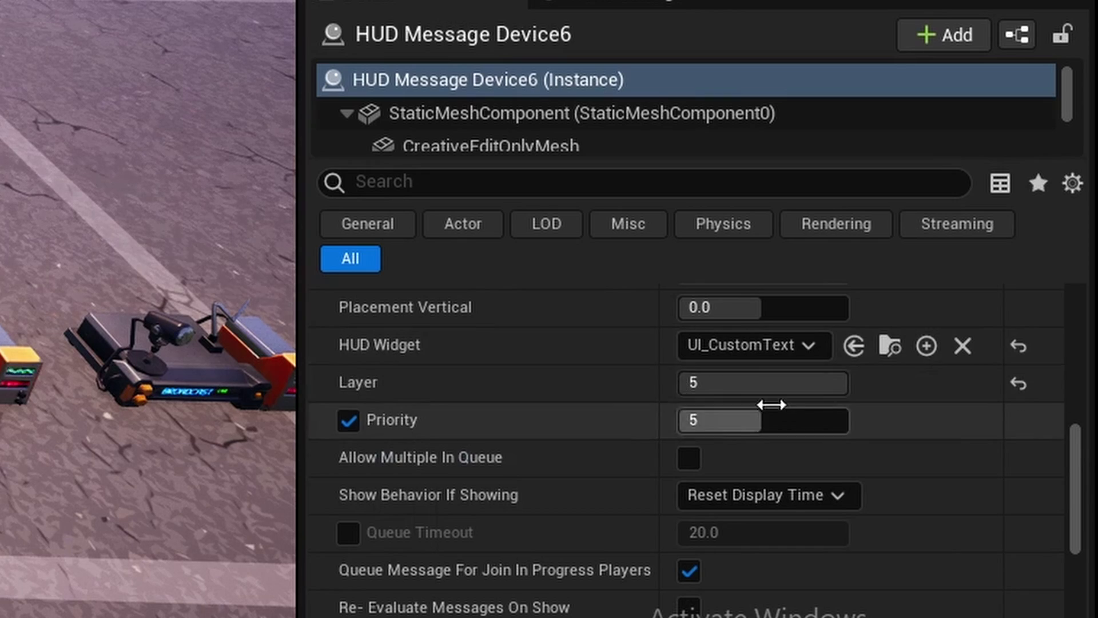
# Duplicate the device as HUD Message Device7 and give it Layer 6
pyautogui.moveTo(188, 322)
pyautogui.mouseDown(button='right')
pyautogui.moveTo(187, 336)
pyautogui.moveTo(171, 332)
pyautogui.moveTo(189, 322)
pyautogui.mouseUp(button='right')
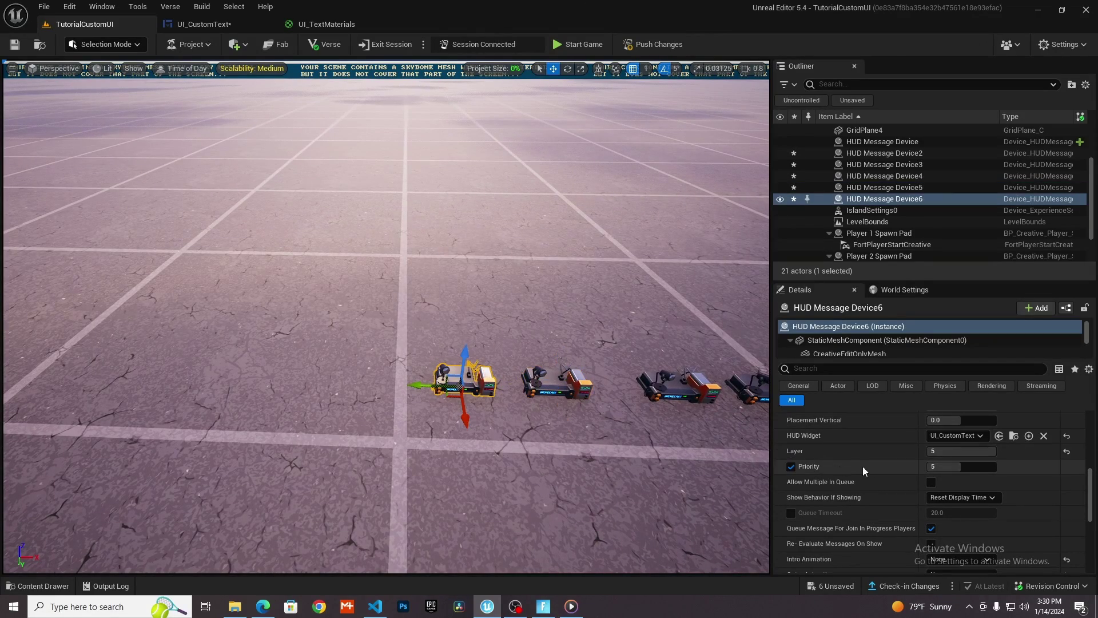
pyautogui.press('w')
pyautogui.moveTo(415, 366); pyautogui.dragTo(414, 383, button='right')
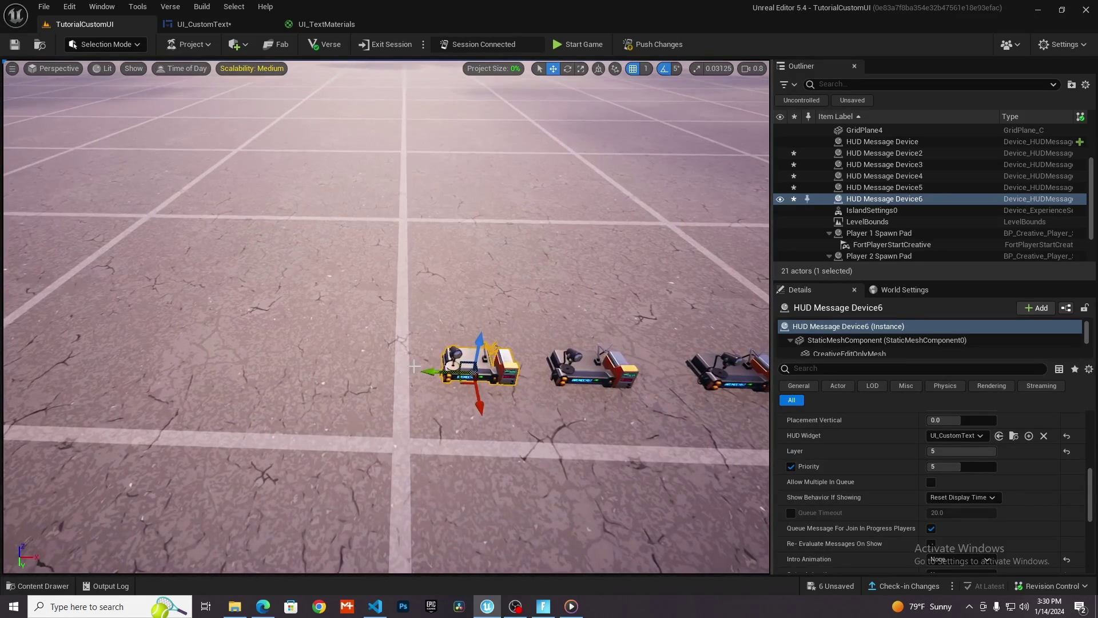
pyautogui.keyDown('alt'); pyautogui.keyDown('shift'); pyautogui.moveTo(426, 376); pyautogui.dragTo(424, 375); pyautogui.keyUp('shift'); pyautogui.keyUp('alt')
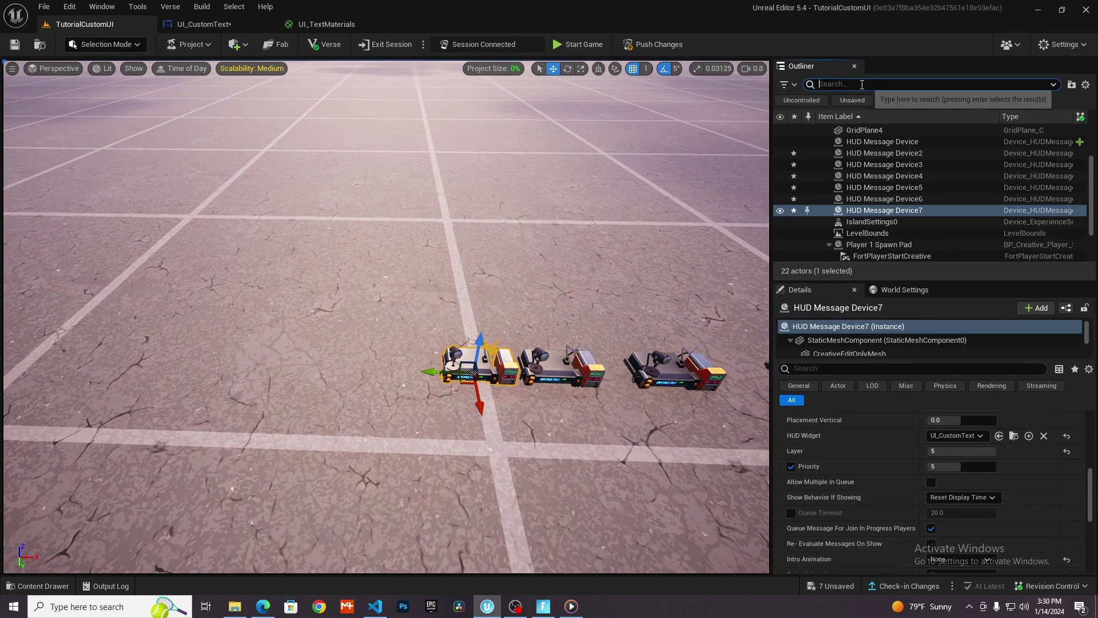
pyautogui.write('6')
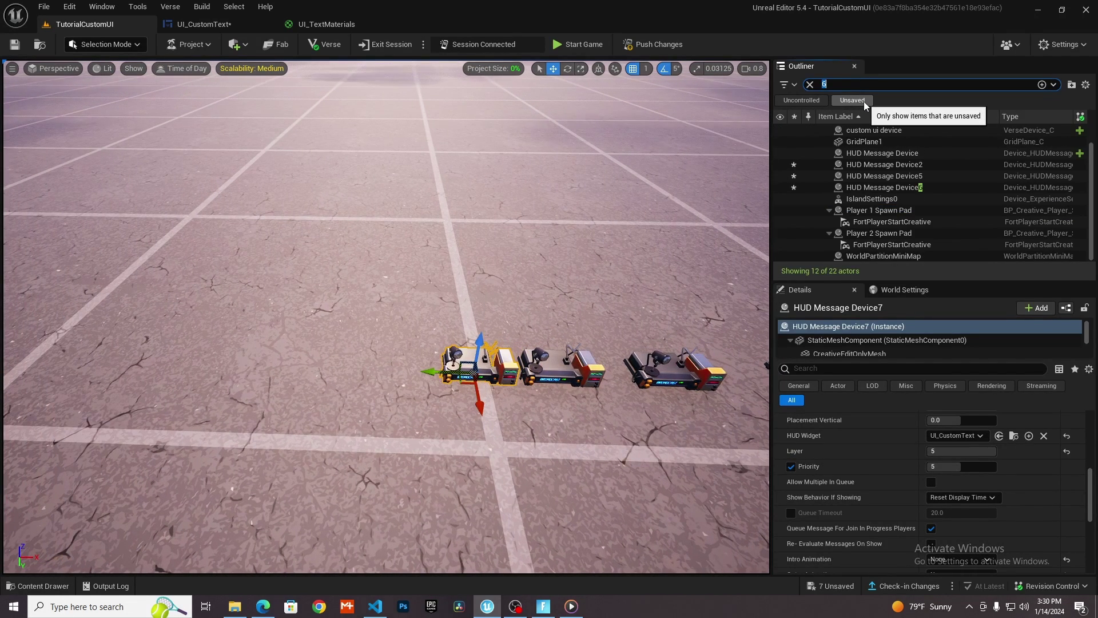
pyautogui.press('BackSpace')
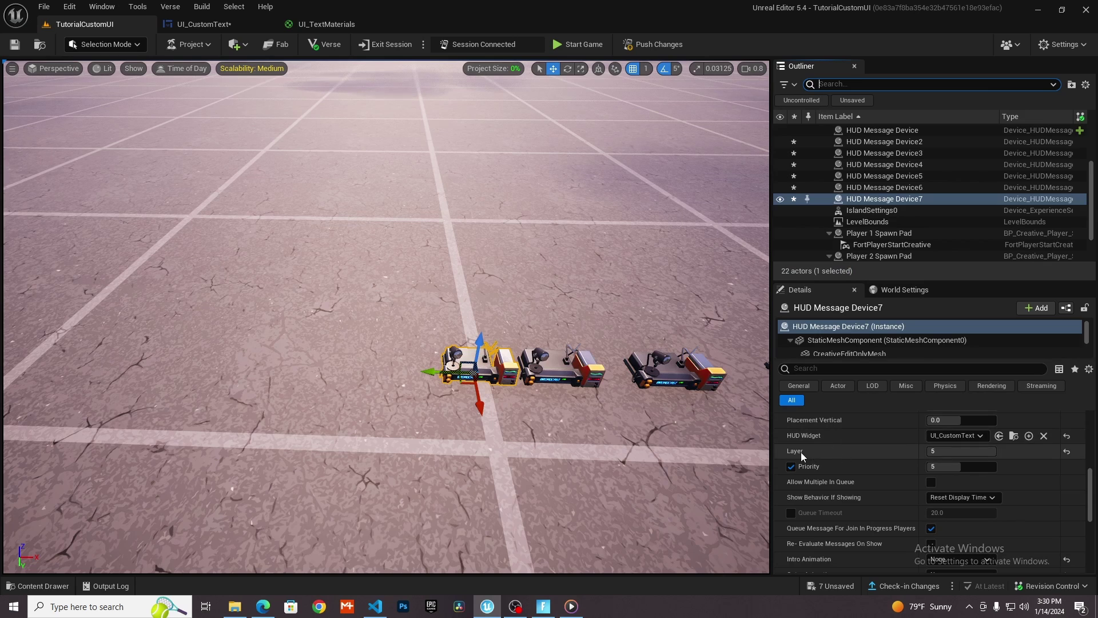
pyautogui.moveTo(801, 452)
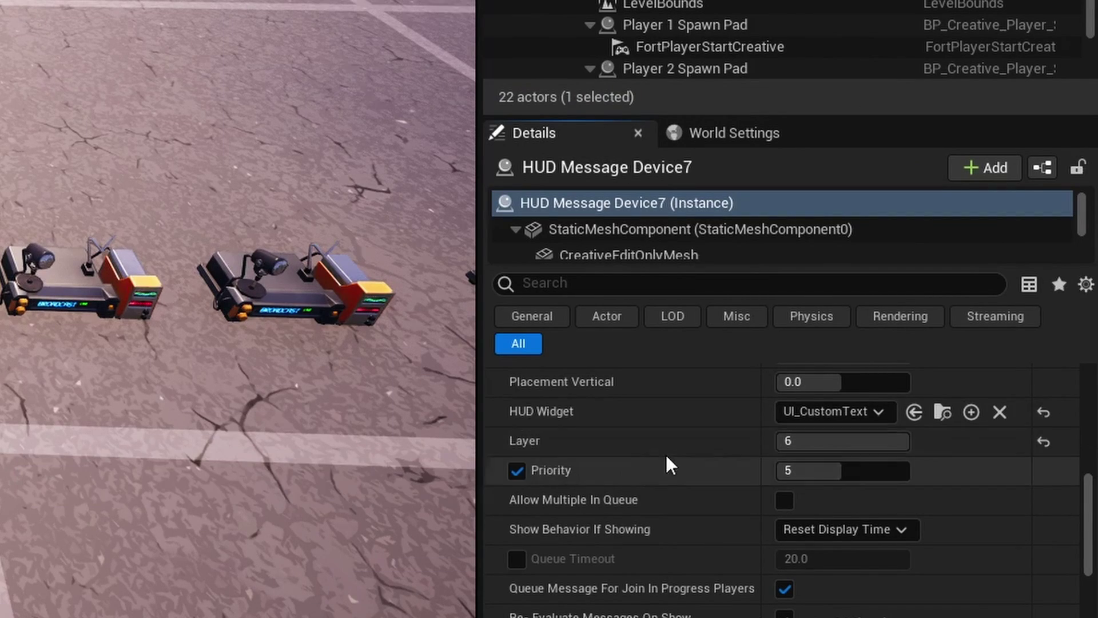
pyautogui.moveTo(204, 397)
pyautogui.mouseDown(button='right')
pyautogui.moveTo(204, 441)
pyautogui.moveTo(203, 423)
pyautogui.moveTo(297, 389)
pyautogui.moveTo(203, 397)
pyautogui.mouseUp(button='right')
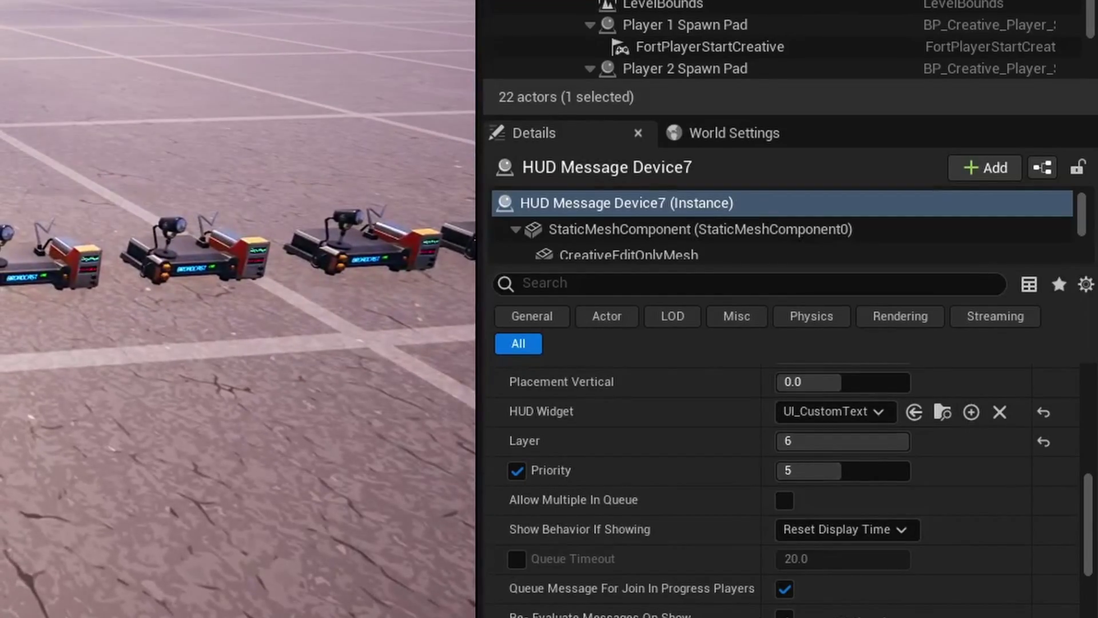
pyautogui.moveTo(59, 421); pyautogui.dragTo(59, 421, button='right')
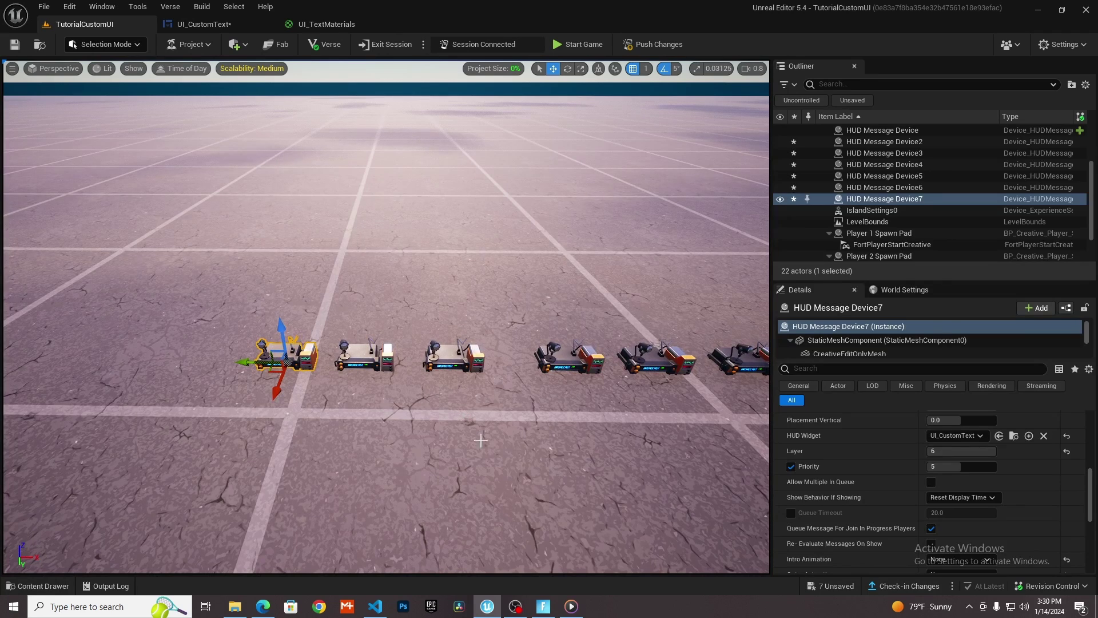
pyautogui.moveTo(795, 455)
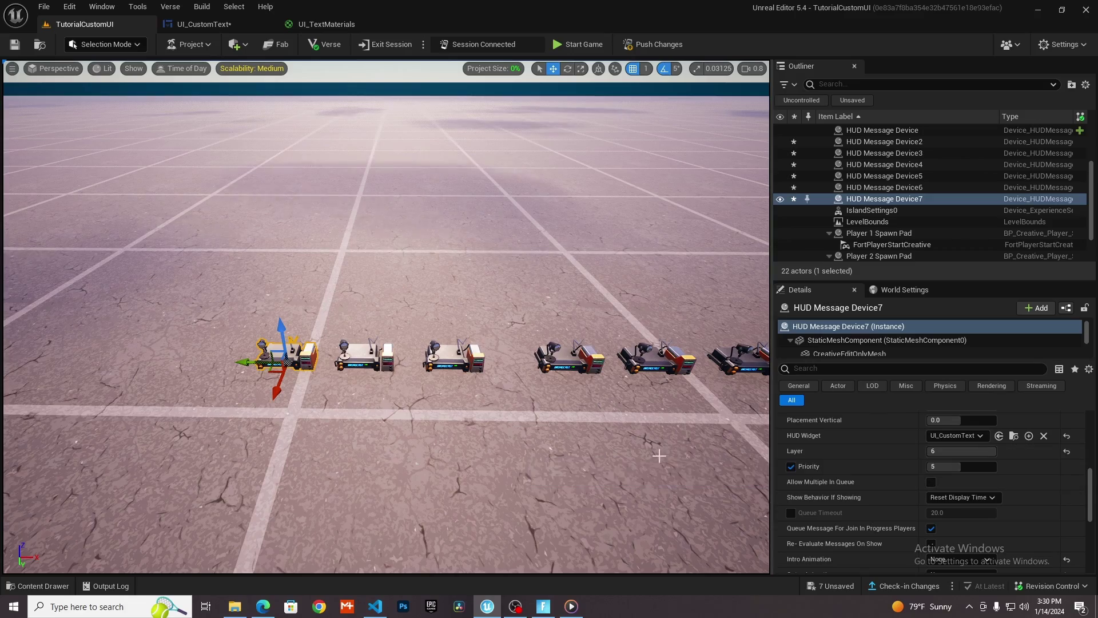
# Move in on HUD Message Devices 8 and 9 and set Device9's Layer to 100
pyautogui.press('s')
pyautogui.press('a')
pyautogui.moveTo(514, 343); pyautogui.dragTo(532, 337, button='right')
pyautogui.press('w')
pyautogui.press('d')
pyautogui.moveTo(647, 439); pyautogui.dragTo(641, 433, button='right')
pyautogui.press('a')
pyautogui.press('w')
pyautogui.press('e')
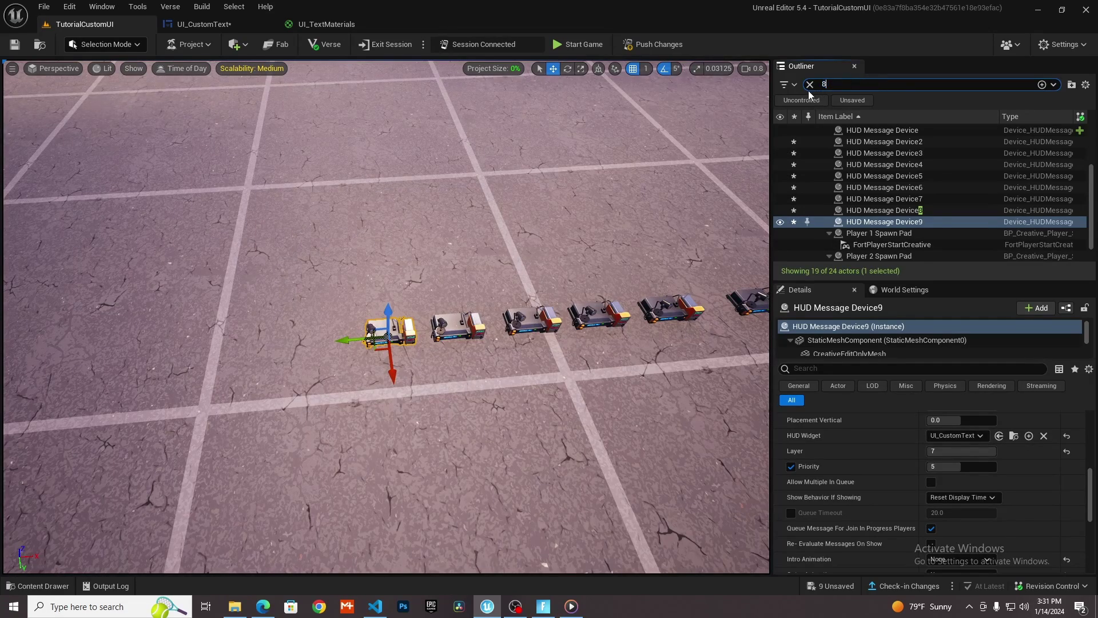
pyautogui.click(809, 84)
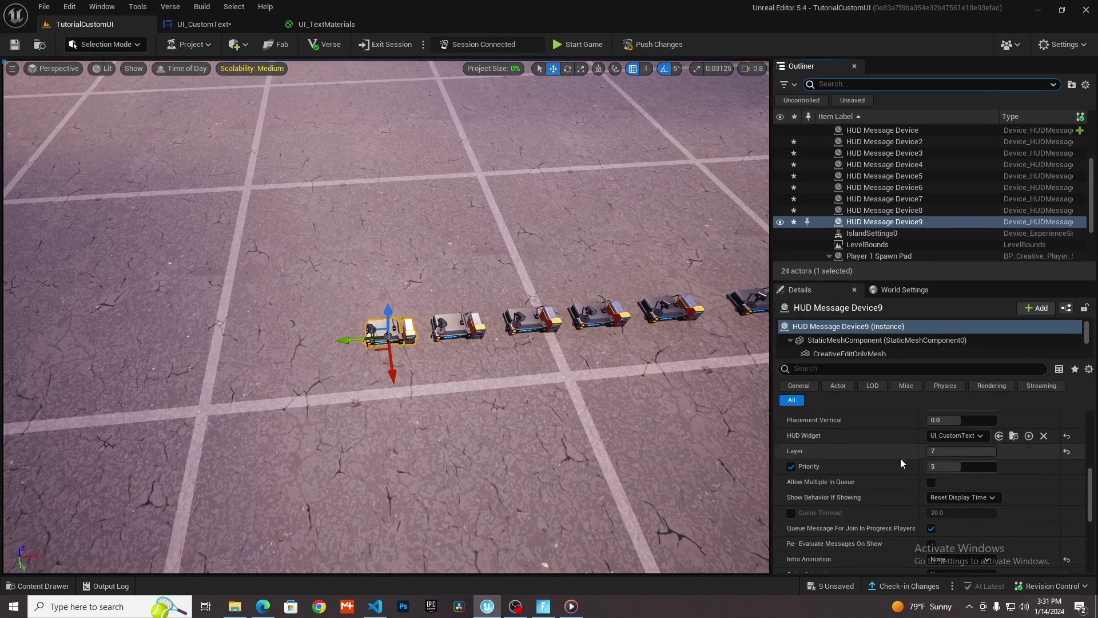
pyautogui.click(884, 86)
pyautogui.write('100')
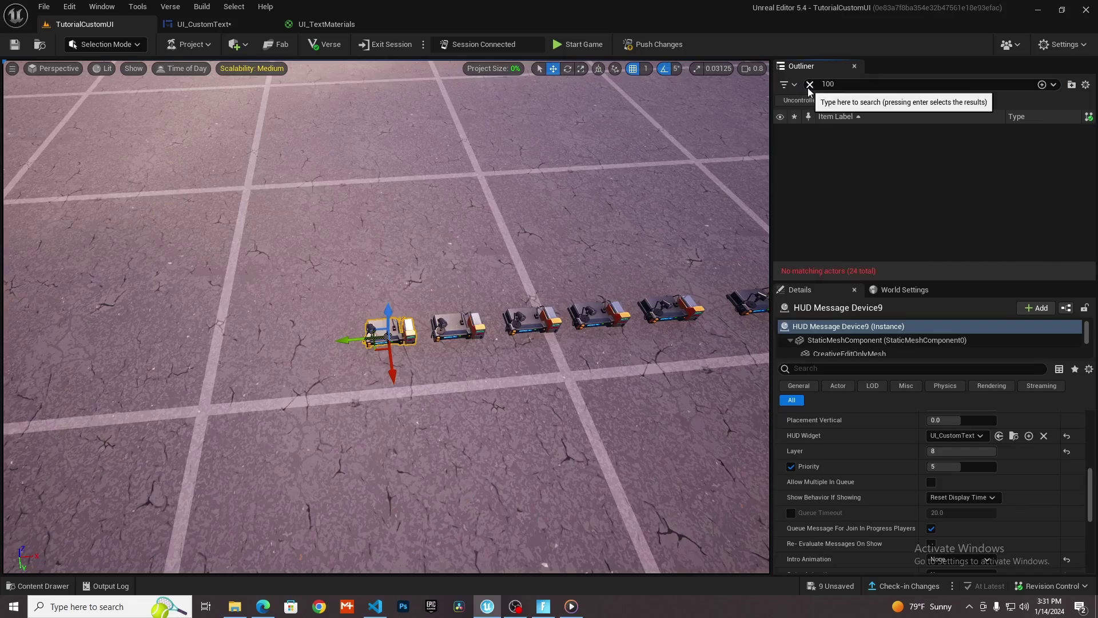
pyautogui.hotkey('ctrl', 'x')
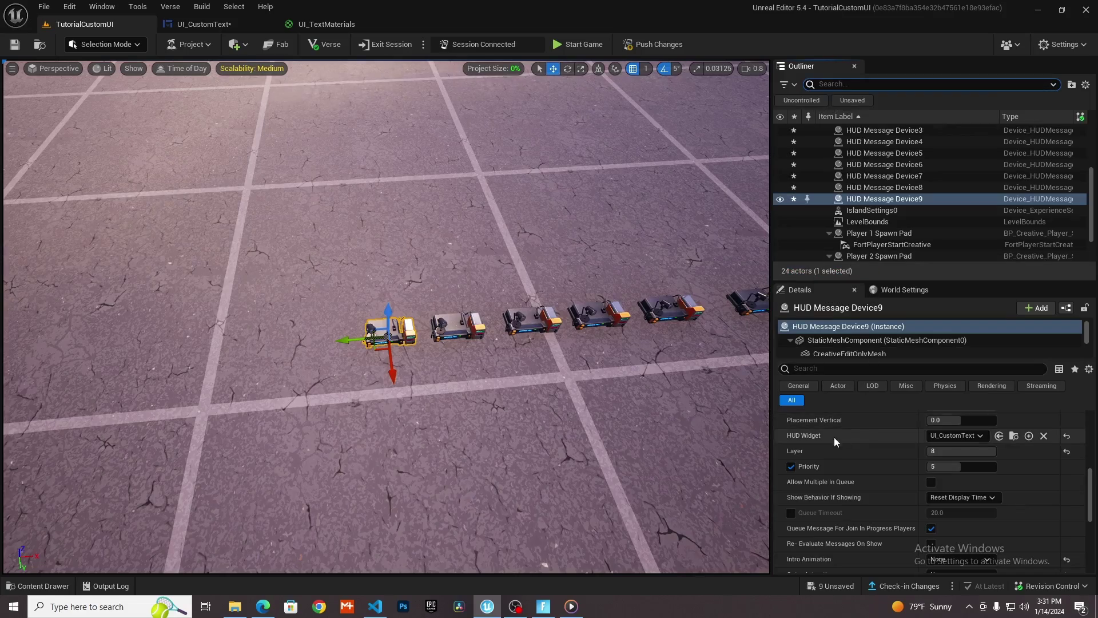
pyautogui.hotkey('ctrl', 'v')
# Fly the camera past the console and spawn pads to show the whole device row
pyautogui.moveTo(709, 428); pyautogui.dragTo(757, 369, button='right')
pyautogui.moveTo(608, 432); pyautogui.dragTo(731, 360, button='right')
pyautogui.press('w')
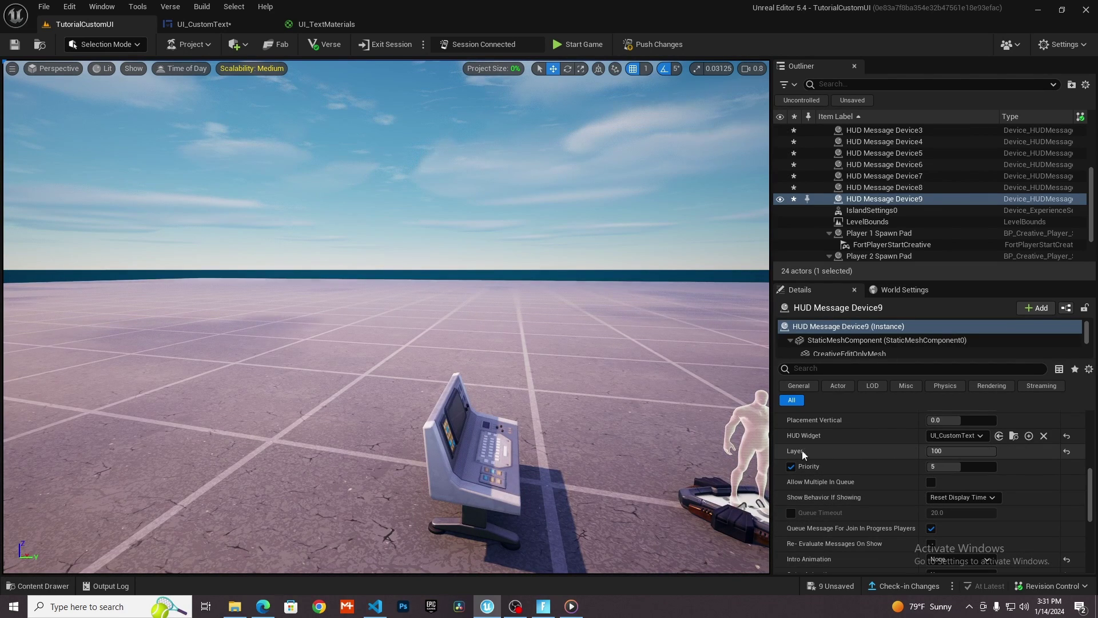
pyautogui.moveTo(709, 423); pyautogui.dragTo(765, 426, button='right')
pyautogui.press('w')
pyautogui.scroll(1, 764, 426)
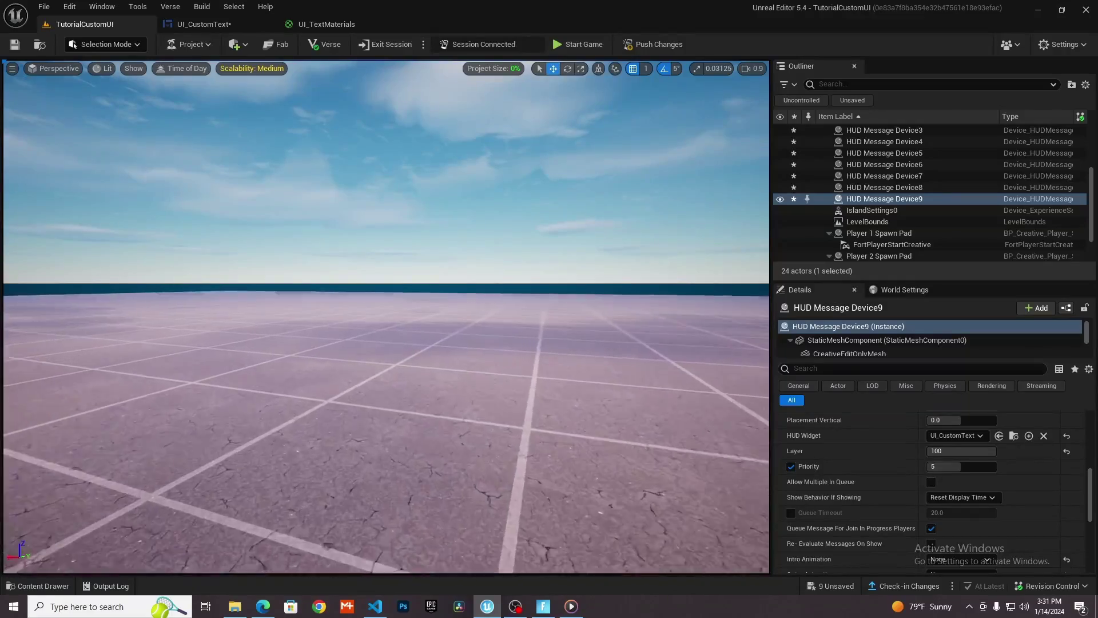
pyautogui.moveTo(574, 435); pyautogui.dragTo(574, 434, button='right')
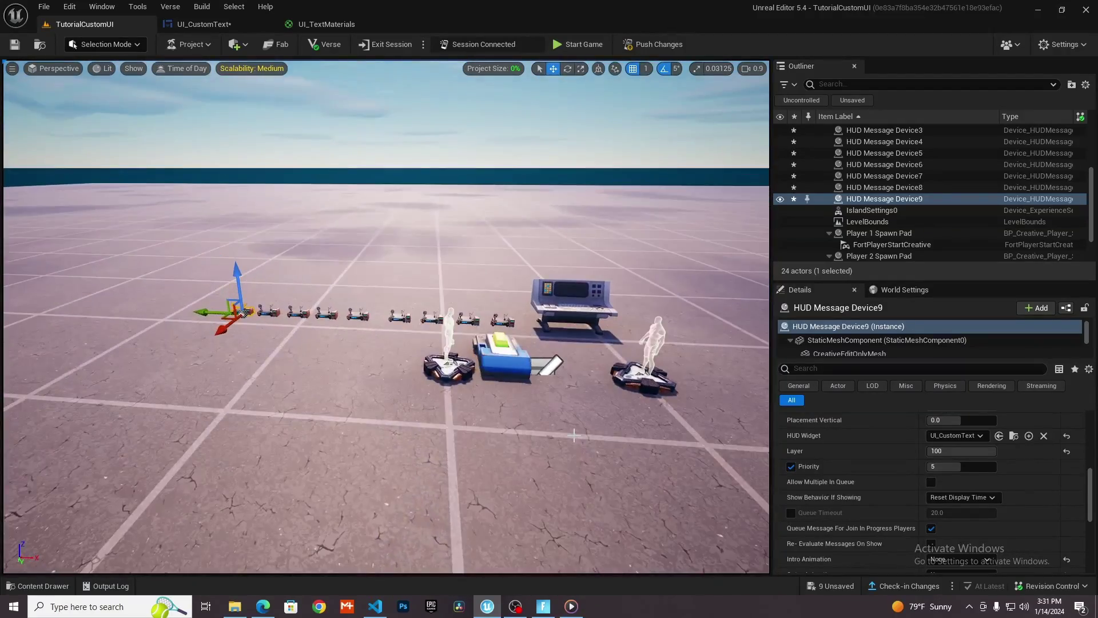